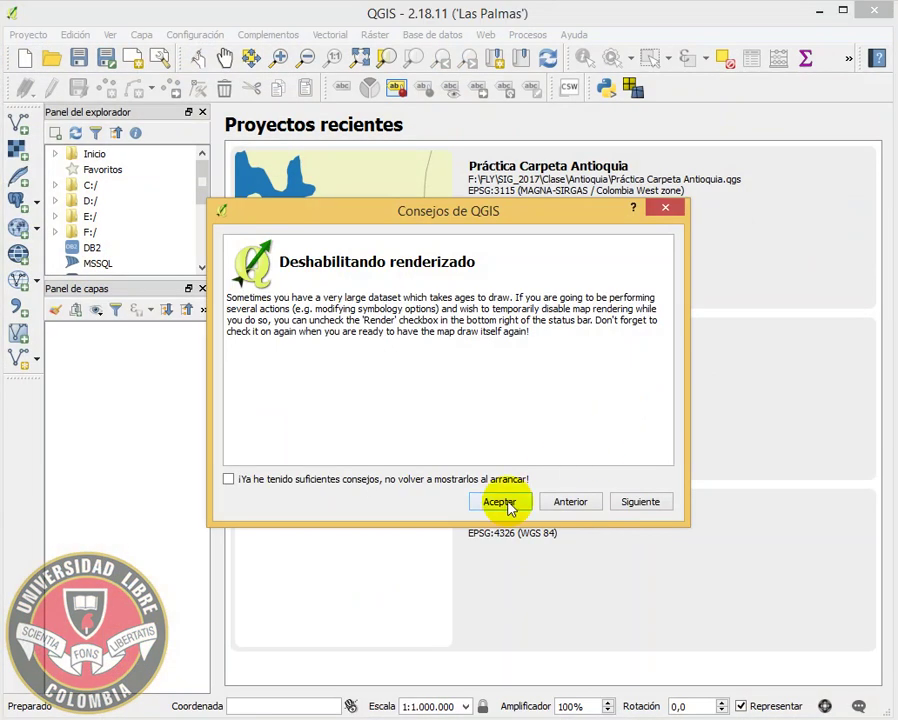
Dismiss the startup tips, open the recent project Práctica Carpeta Antioquia and show the map at its full extent.
click(502, 501)
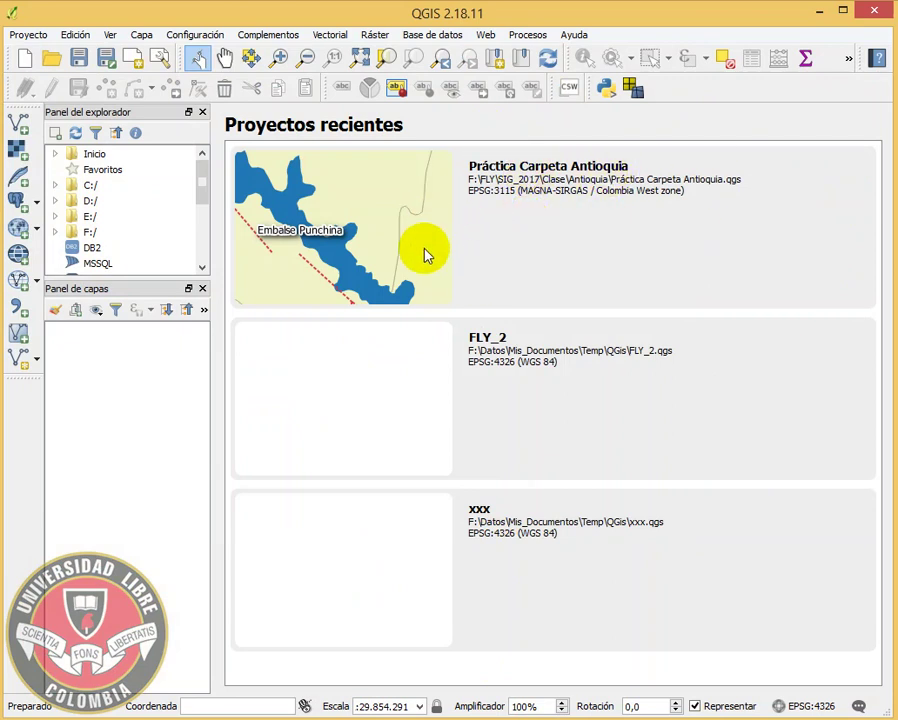
double_click(368, 228)
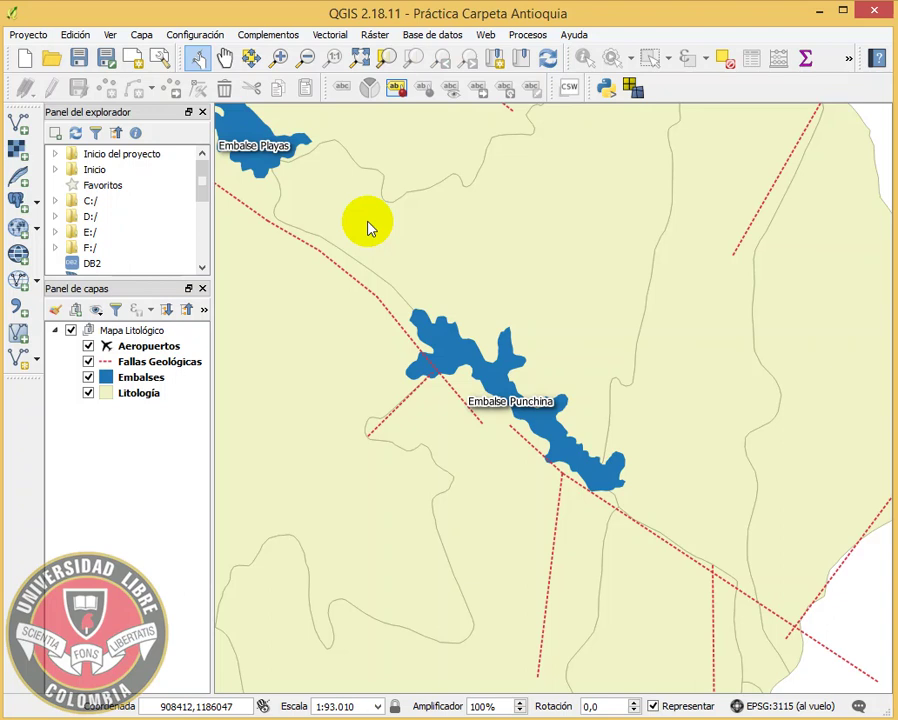
click(360, 58)
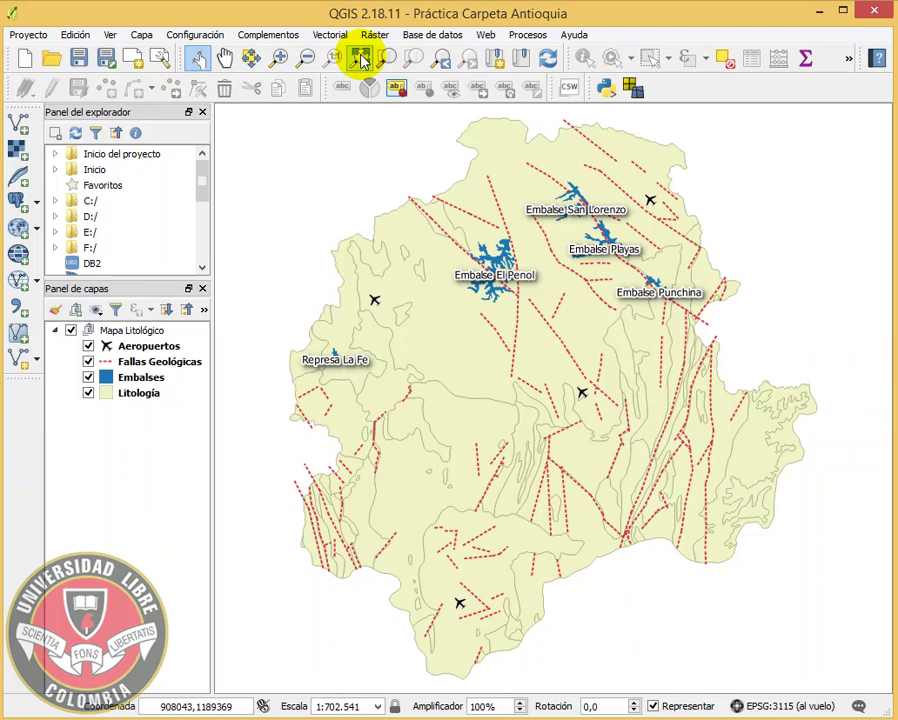
Examine the Litología layer's attribute table sorted by ESTABILIDA, through to its last records, and close it.
click(160, 396)
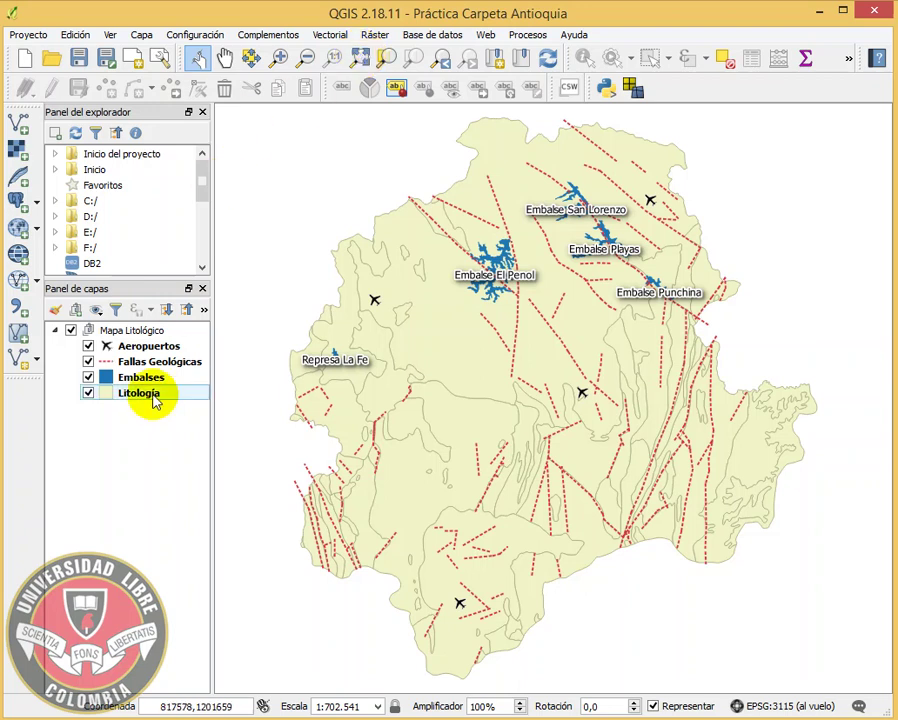
click(155, 401)
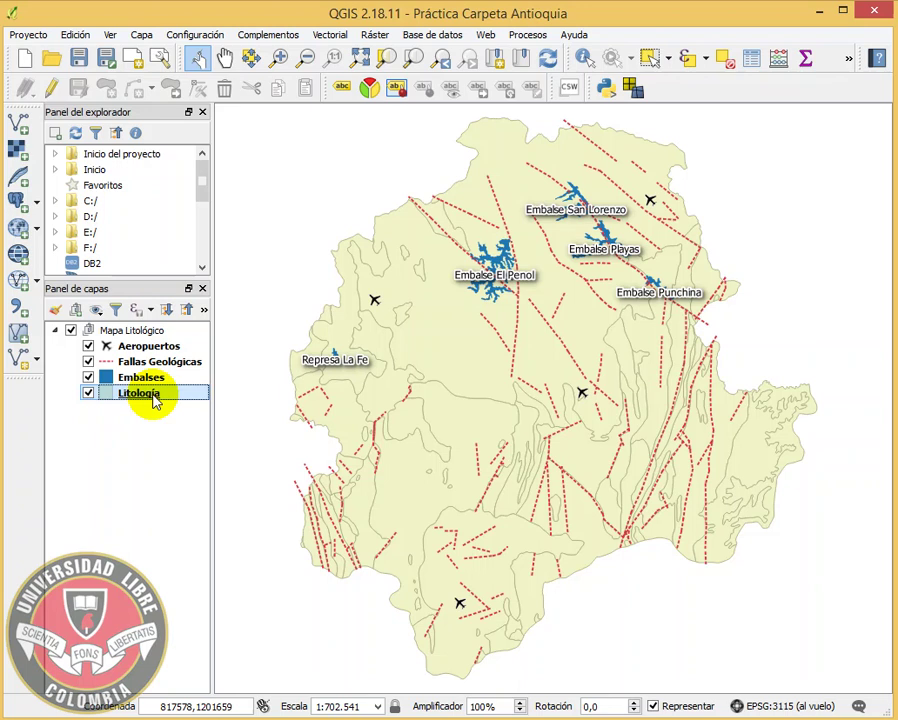
right_click(154, 399)
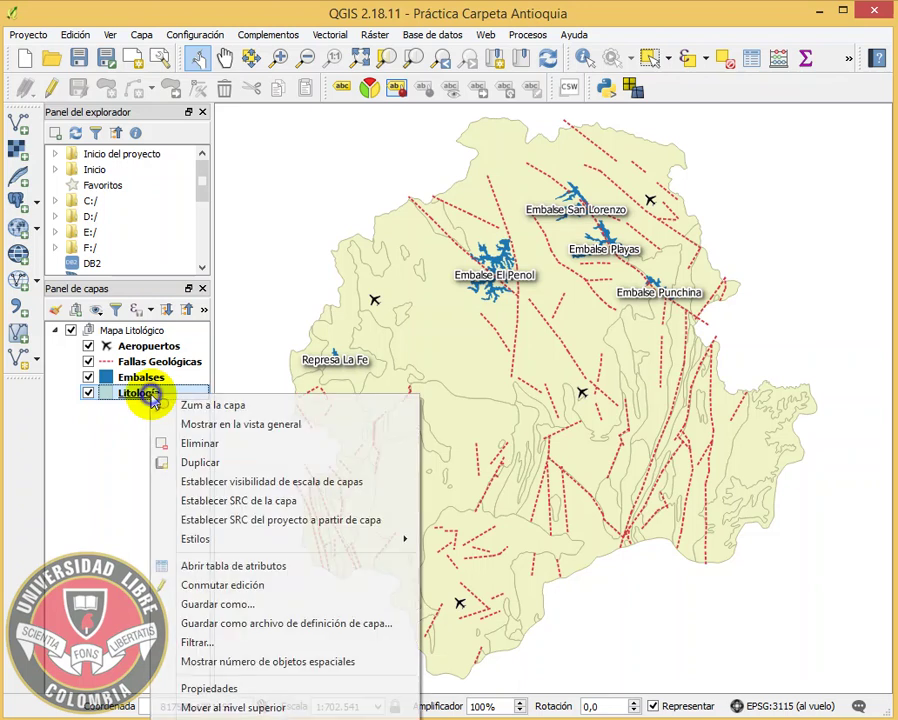
click(302, 574)
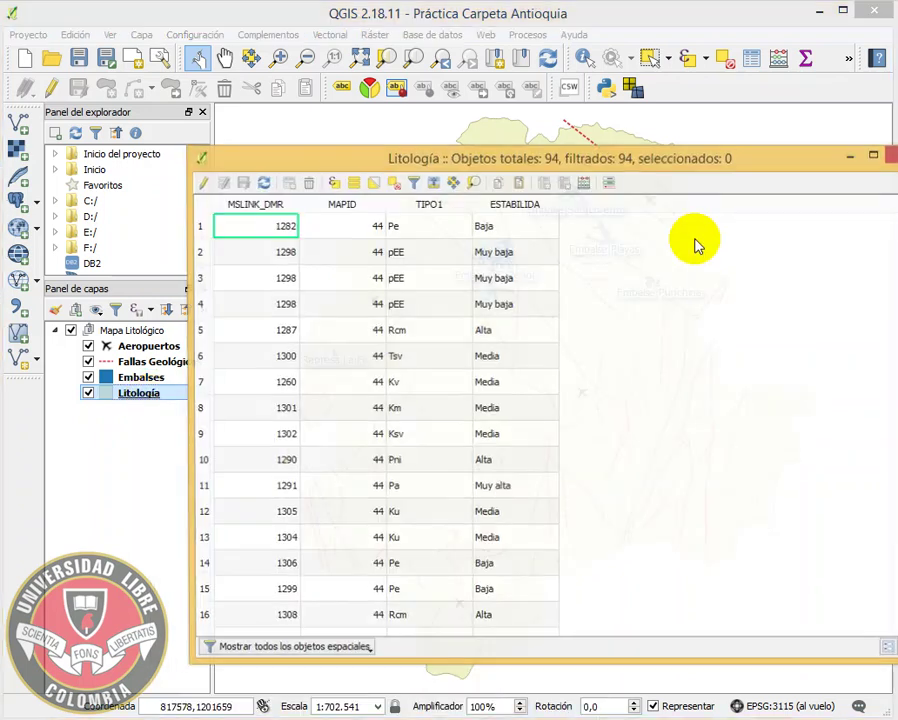
click(527, 208)
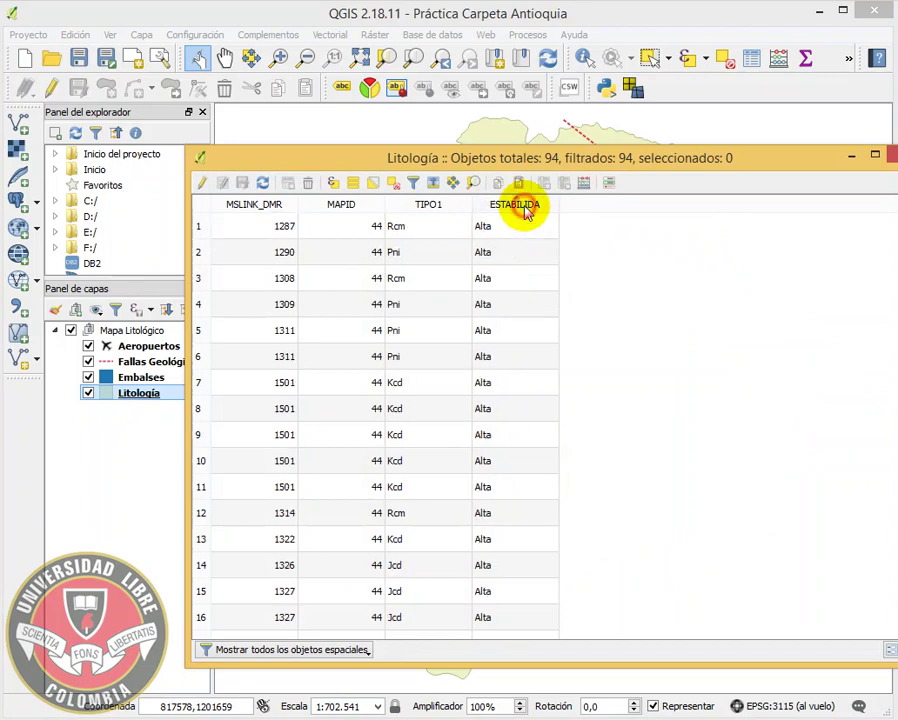
drag(770, 158, 710, 152)
drag(858, 234, 863, 612)
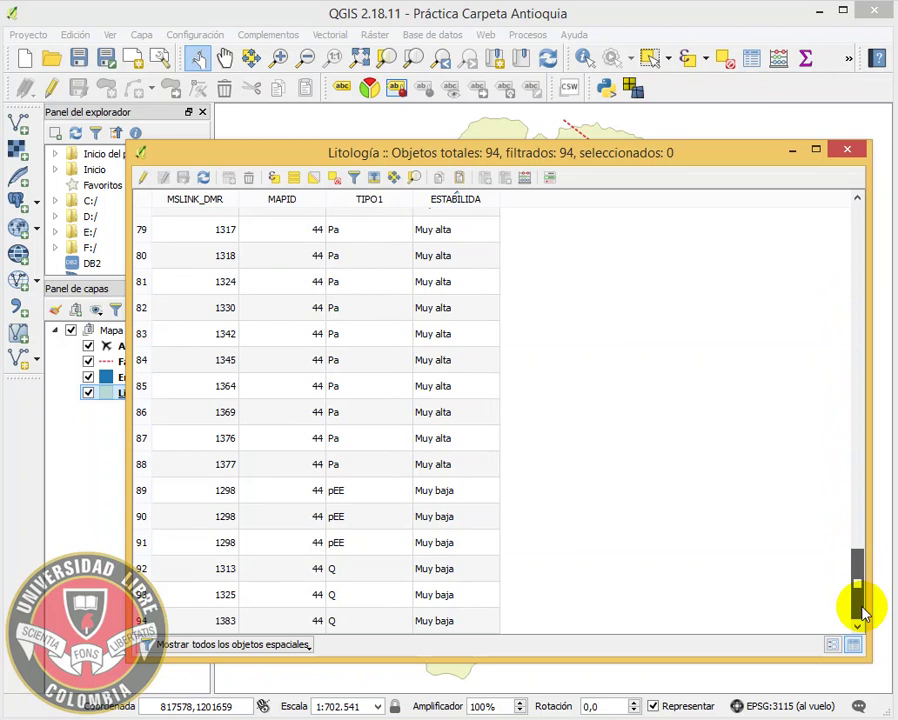
drag(863, 612, 862, 610)
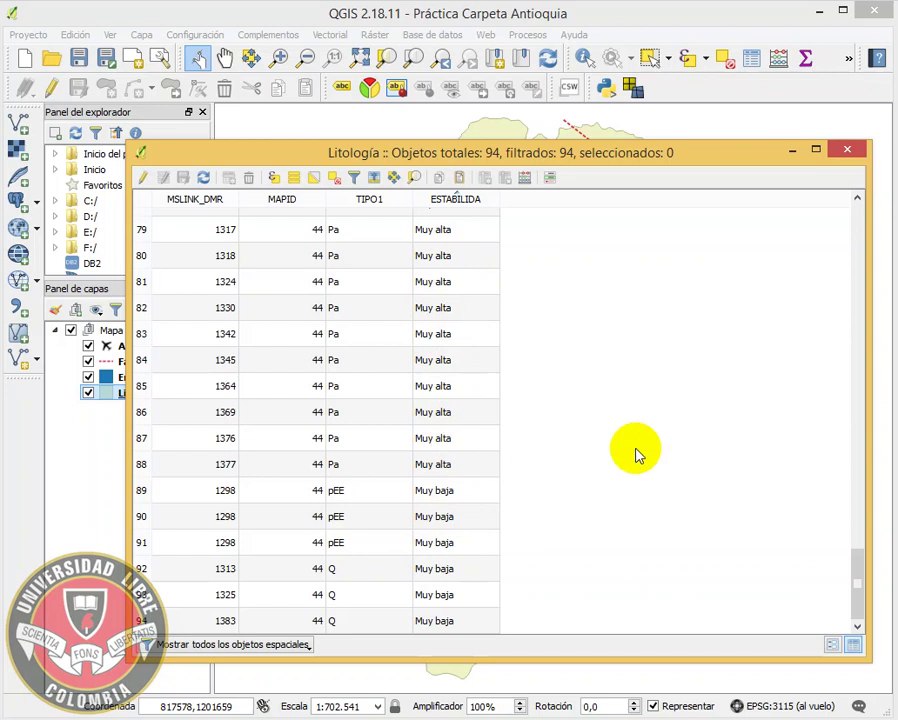
click(846, 150)
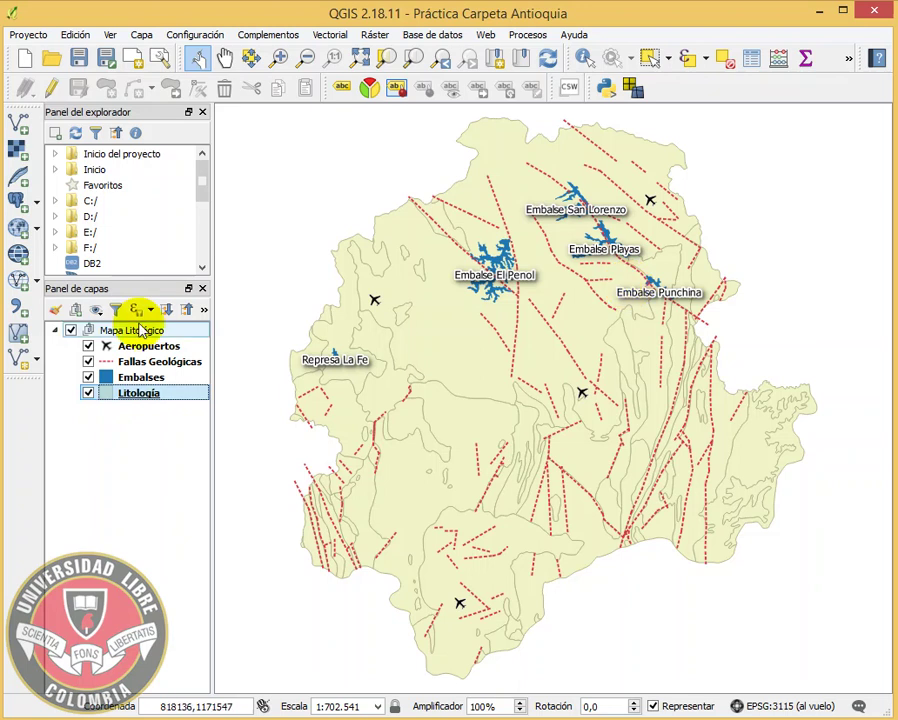
In the Litología layer's style properties, set the symbology to Categorizado using the ESTABILIDA column.
double_click(136, 394)
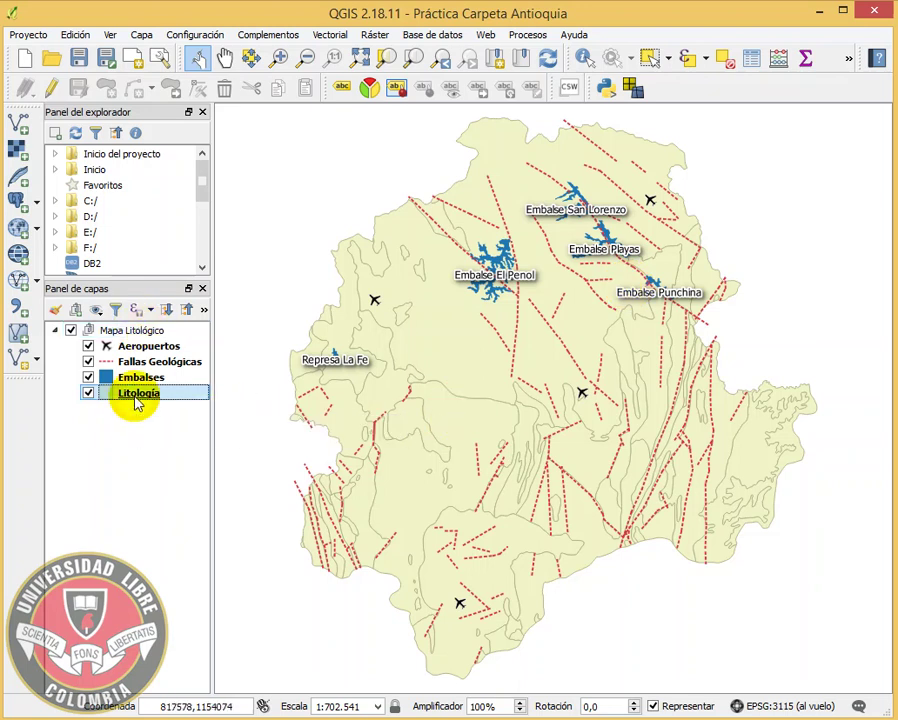
drag(187, 166, 620, 52)
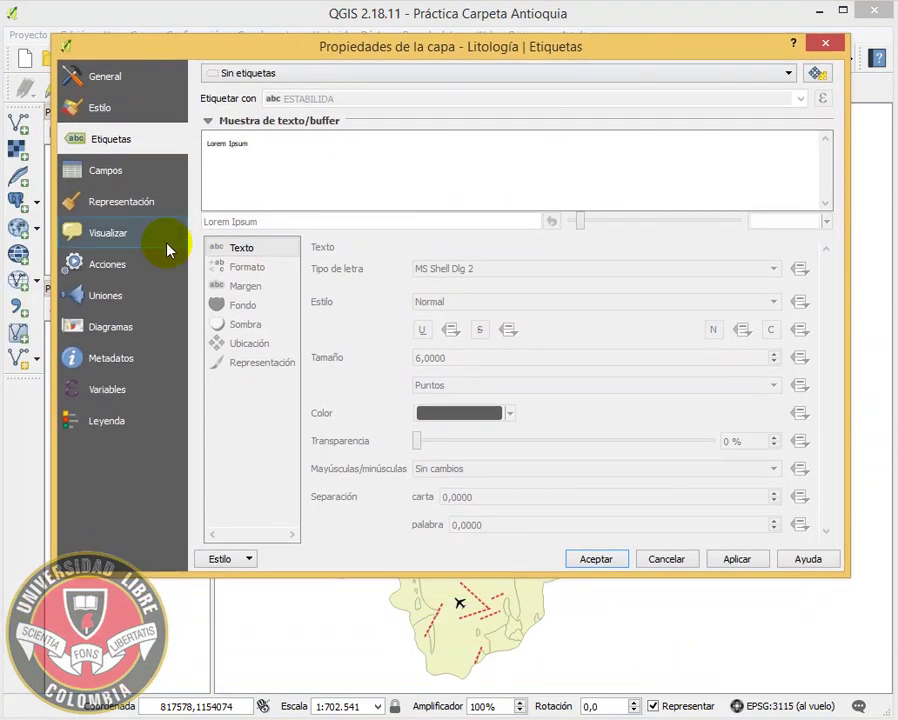
click(102, 110)
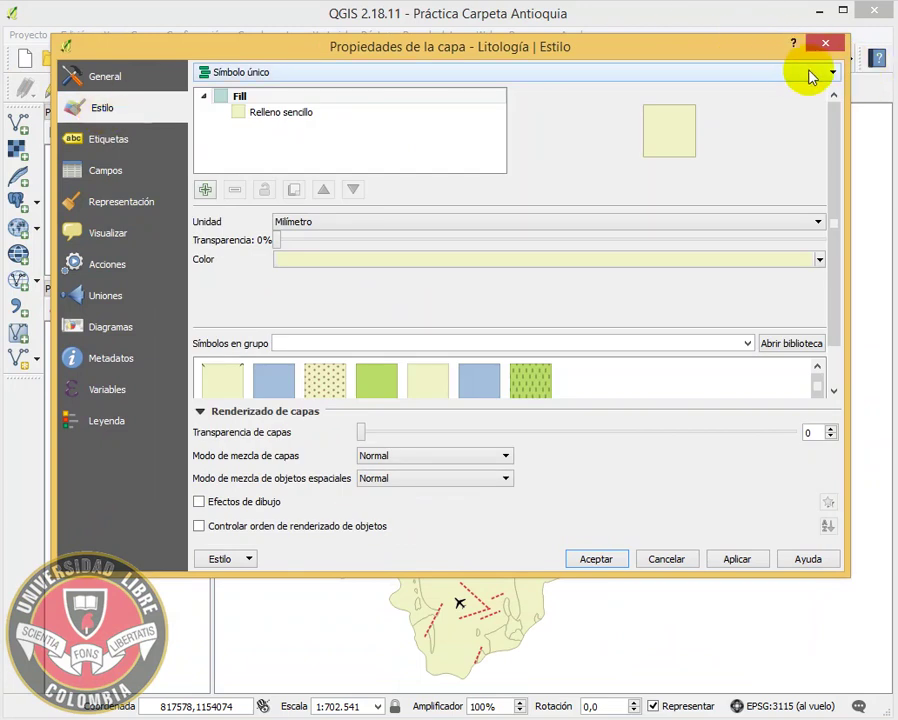
drag(700, 55, 694, 558)
click(255, 603)
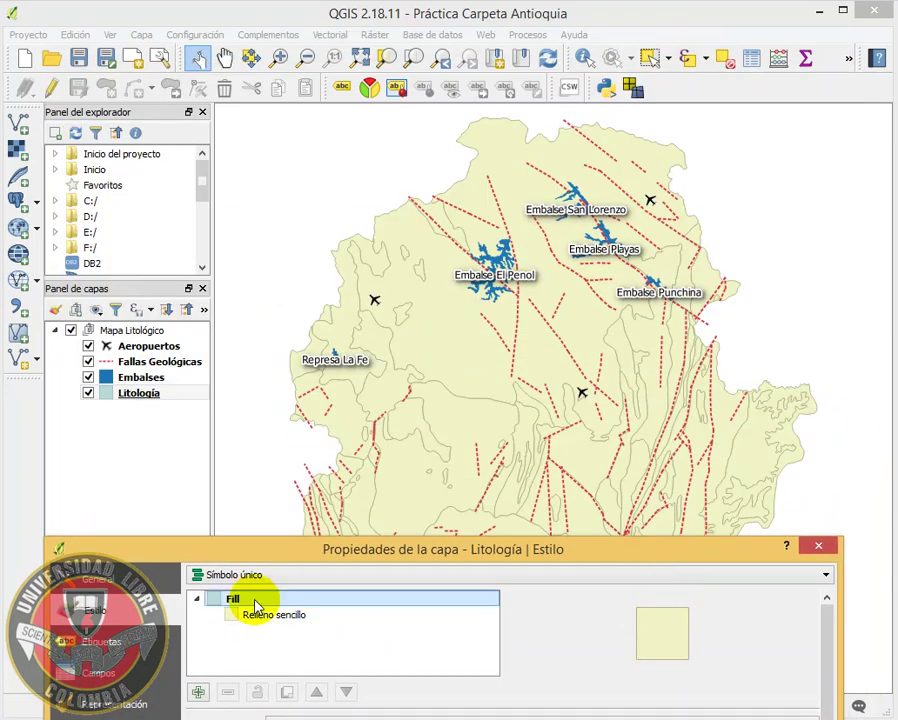
drag(536, 548, 533, 92)
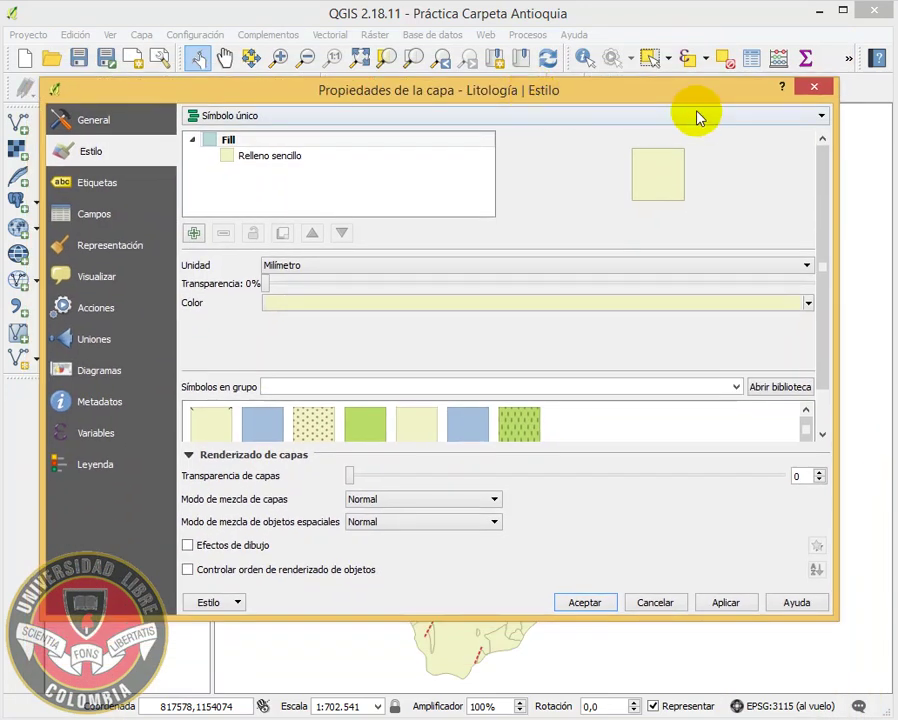
click(821, 115)
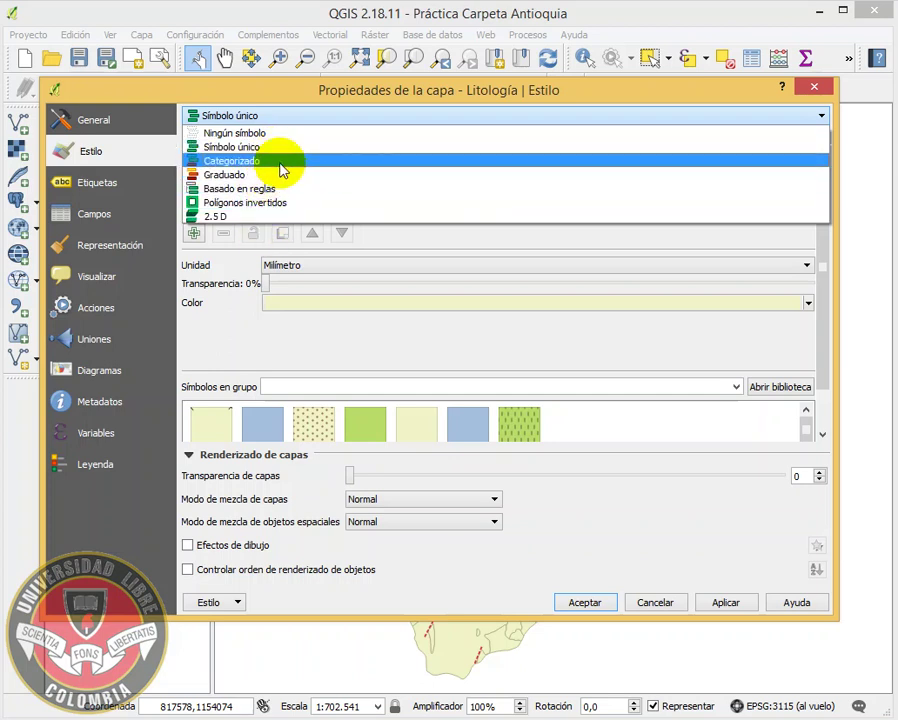
click(281, 168)
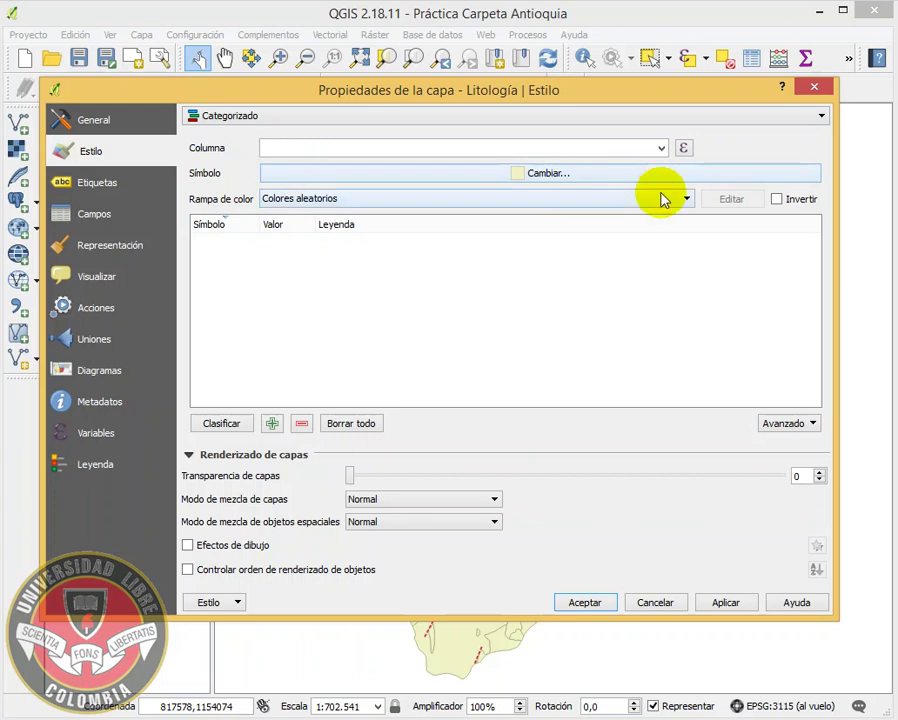
click(661, 149)
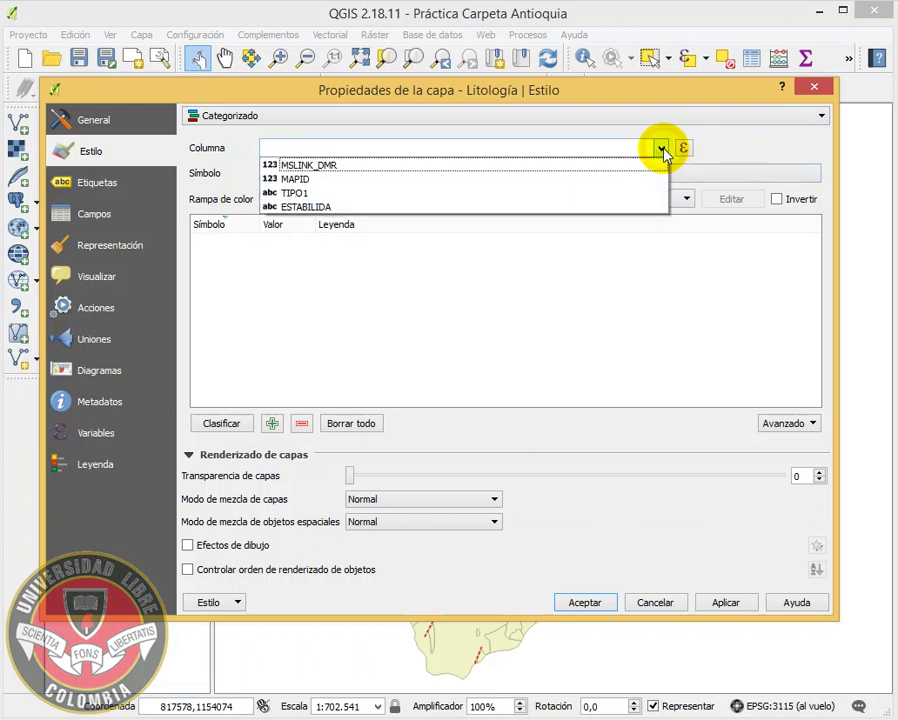
click(465, 207)
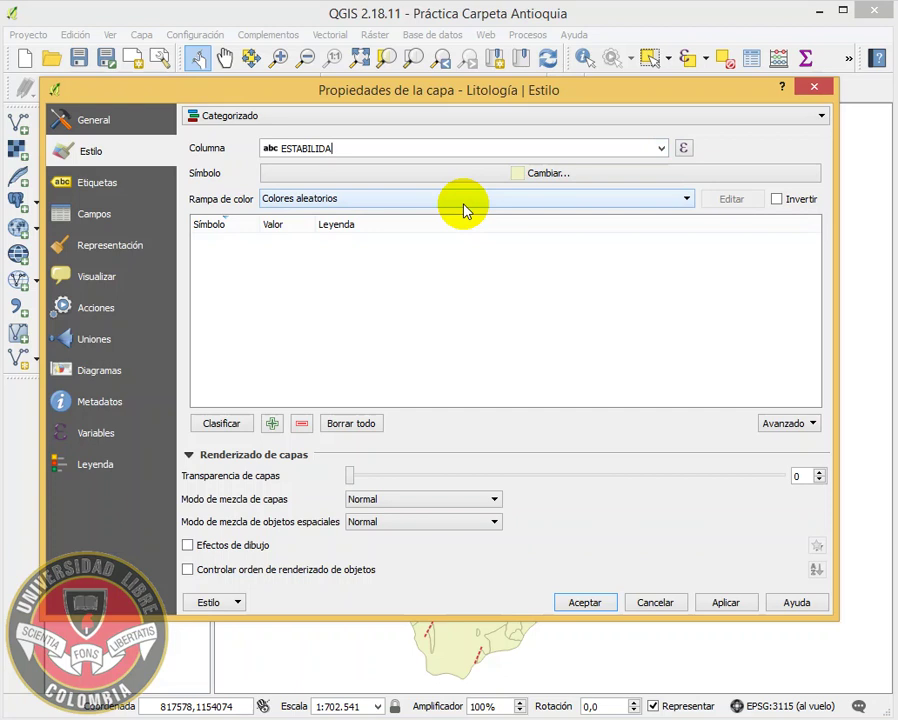
Choose the RdYlGn color ramp and classify the ESTABILIDA values into categories.
click(687, 200)
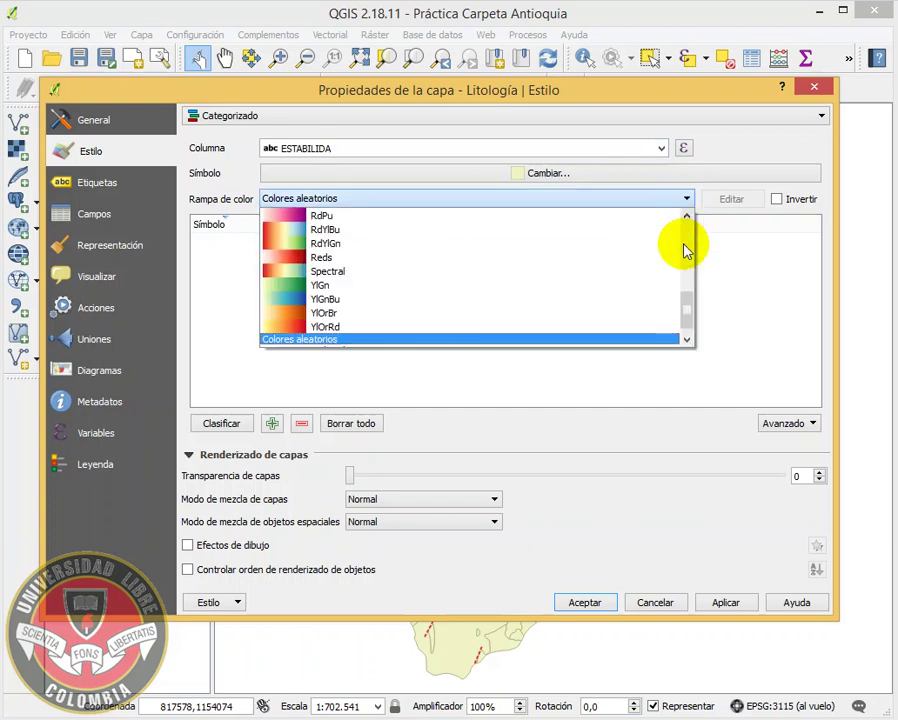
drag(686, 306, 693, 257)
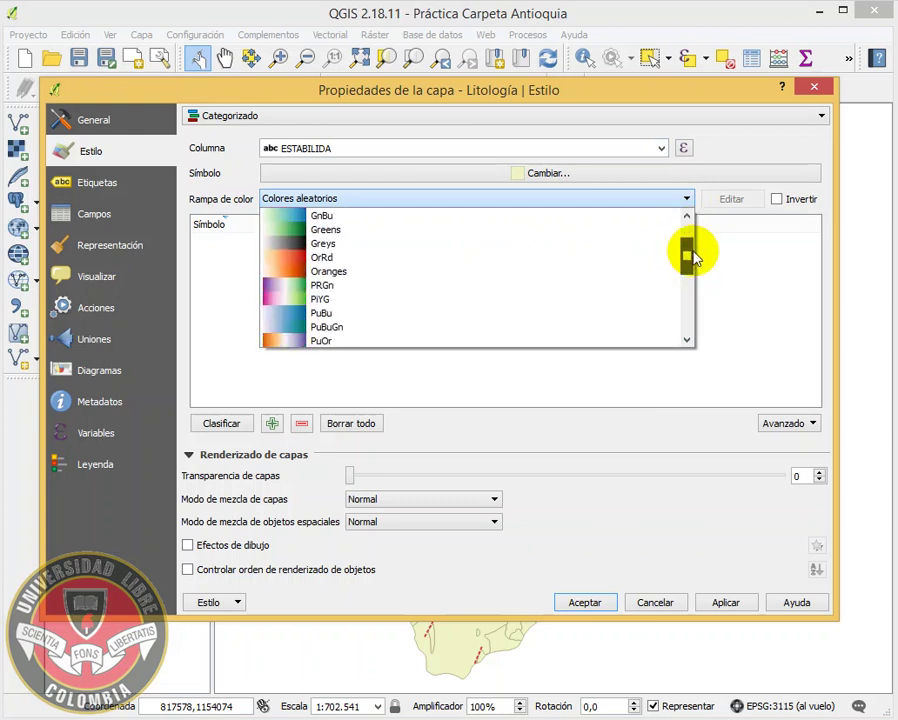
drag(693, 257, 706, 290)
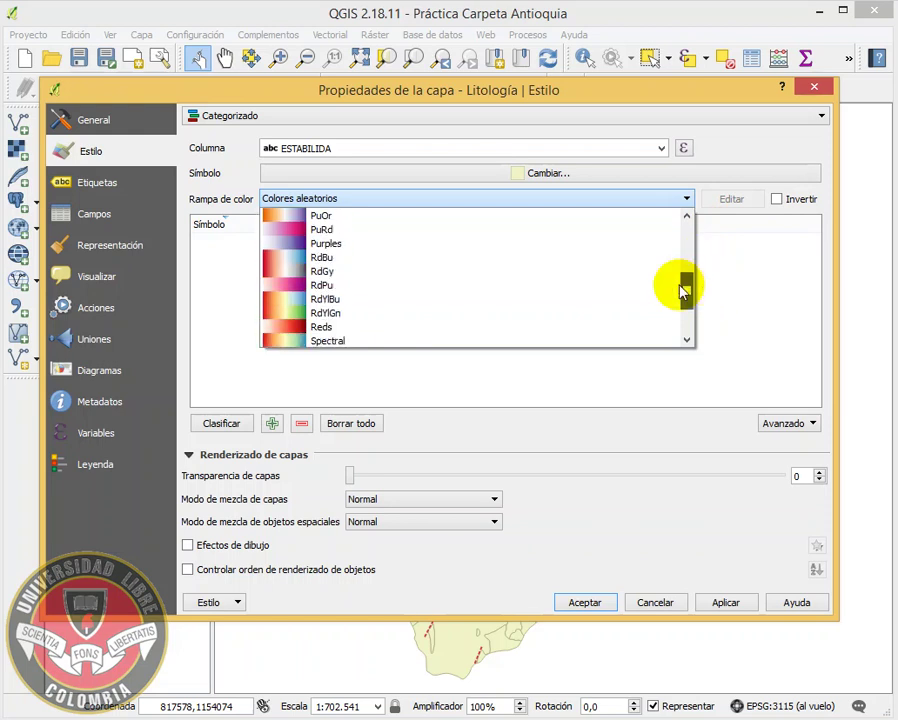
click(344, 313)
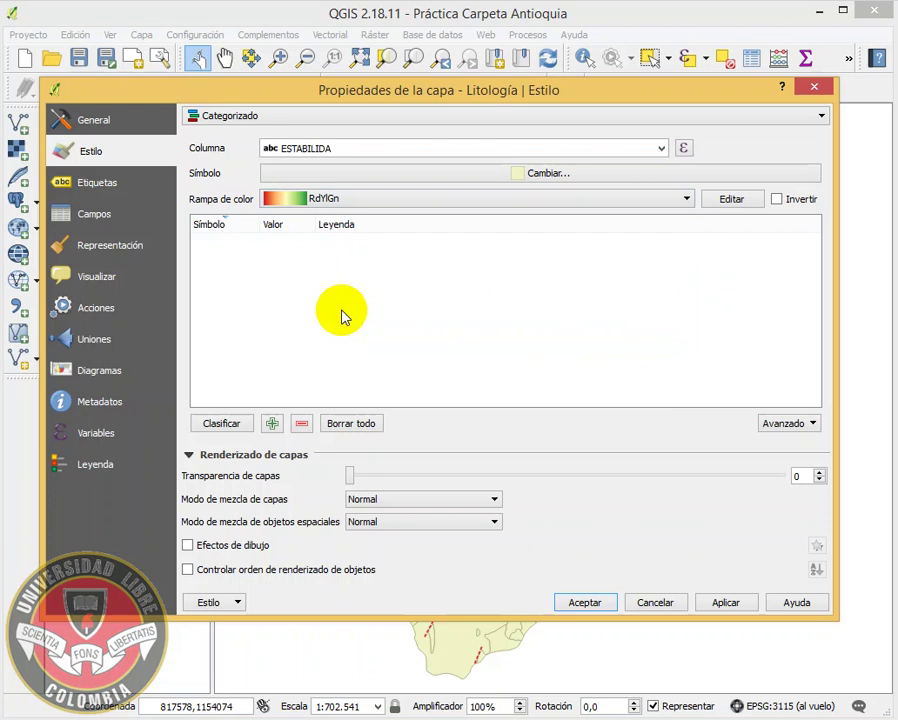
click(231, 424)
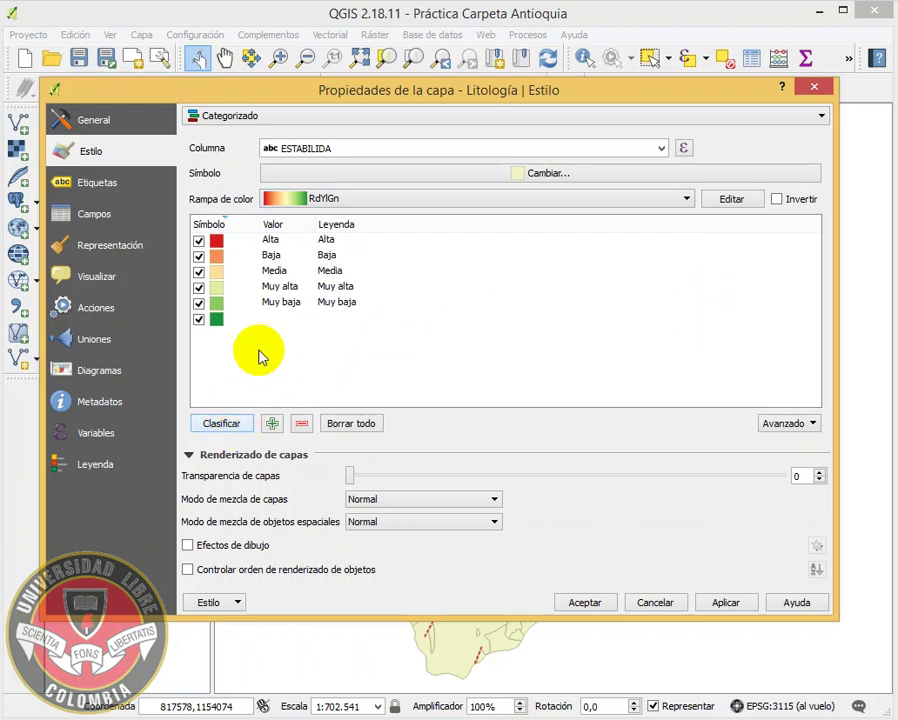
Remove the category with no value from the classification and apply the style to the map.
click(227, 321)
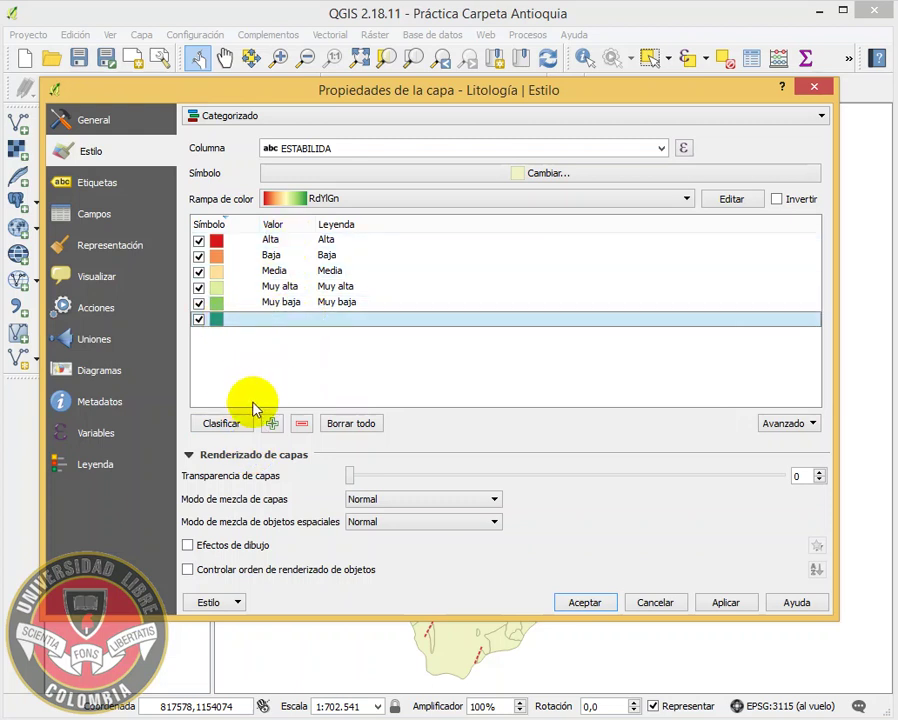
click(301, 423)
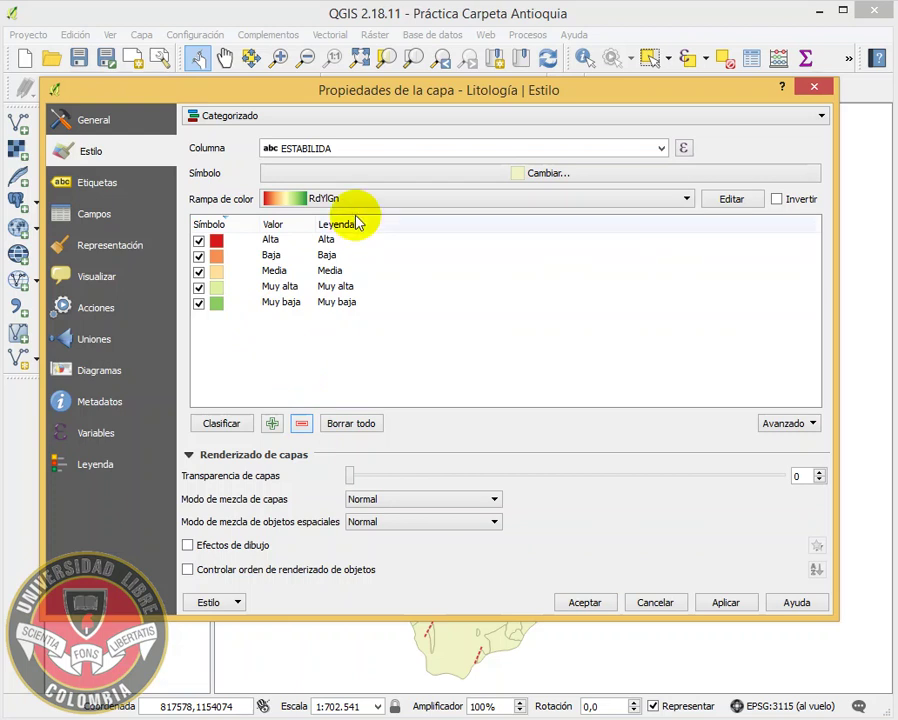
drag(459, 90, 183, 2)
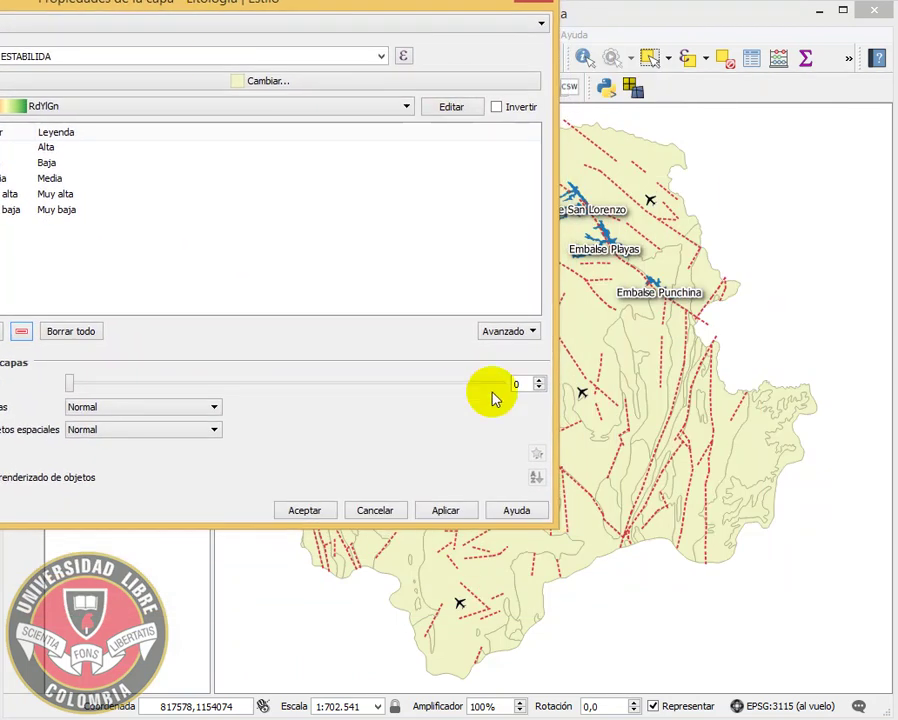
click(460, 511)
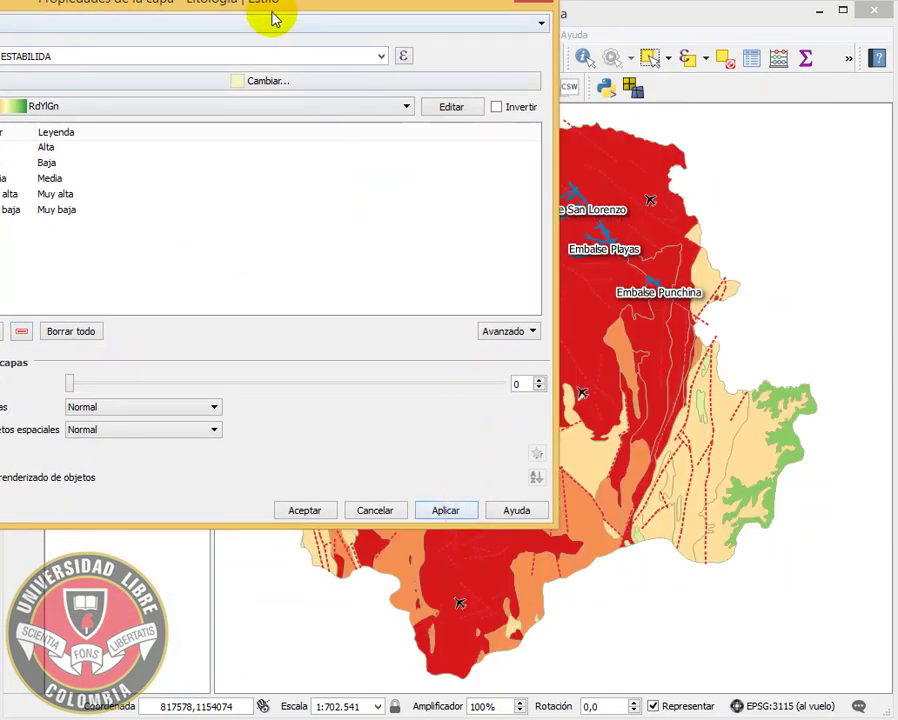
Reorder the stability categories from highest to lowest: Muy alta, Alta, Media, Baja, Muy baja.
drag(270, 12, 575, 143)
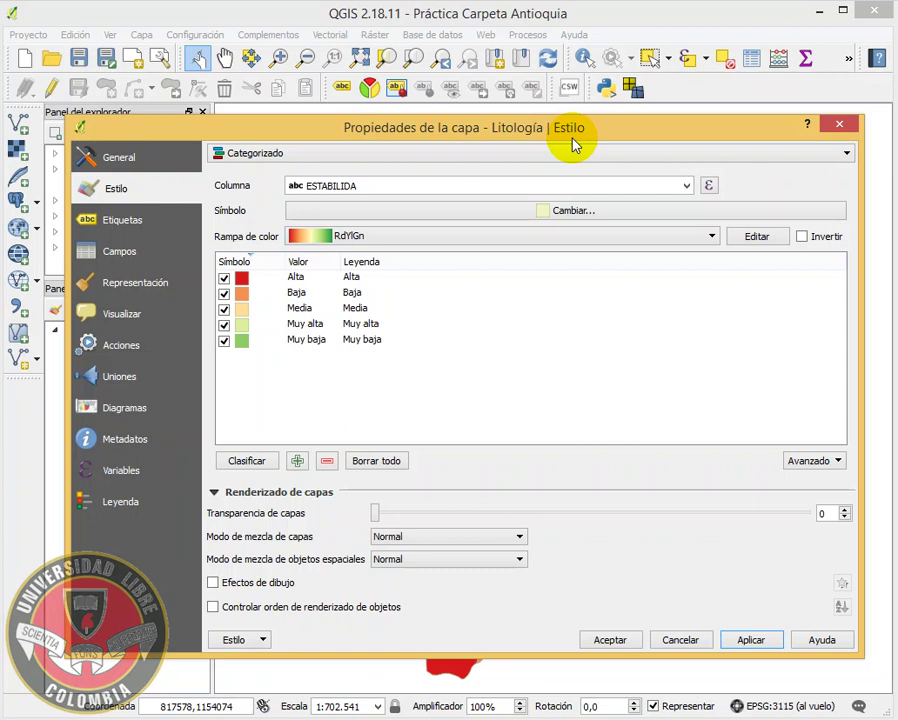
click(292, 278)
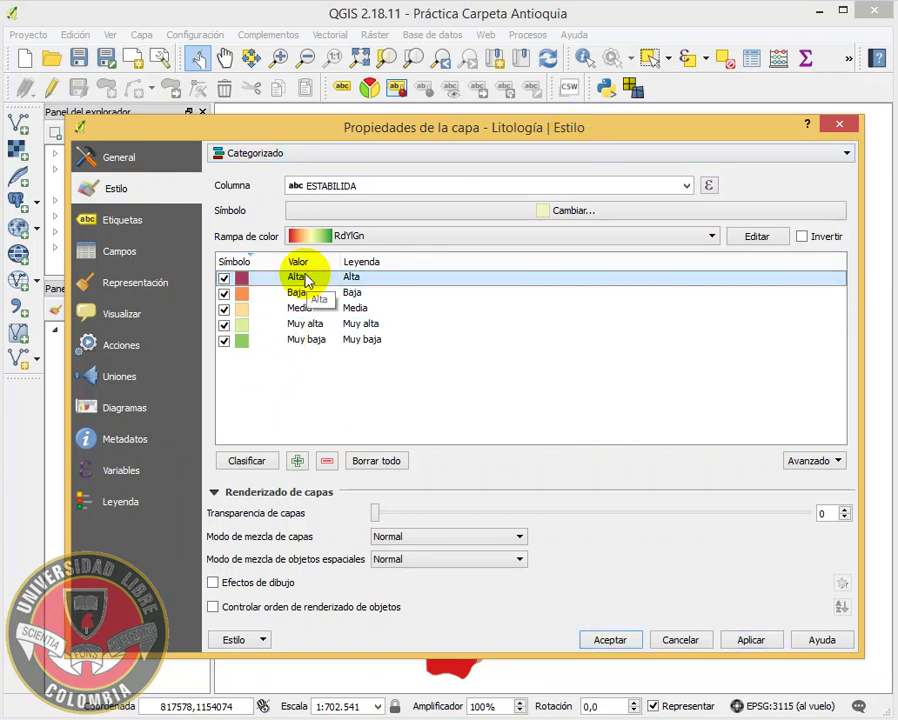
click(296, 292)
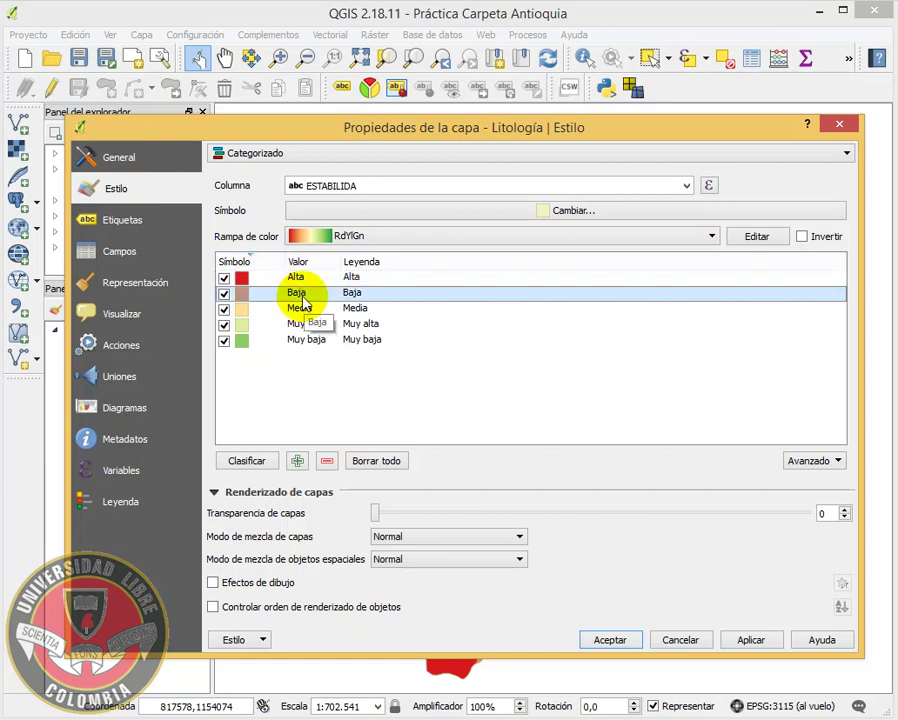
click(266, 310)
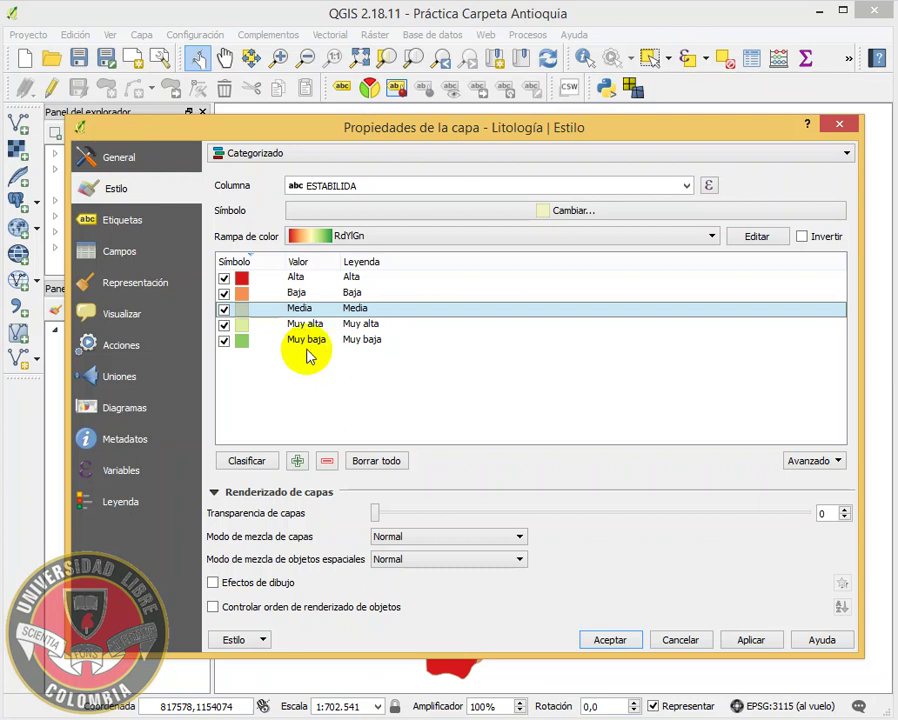
click(303, 324)
drag(301, 331, 311, 278)
click(305, 324)
click(298, 341)
click(307, 322)
mouse_move(307, 322)
mouse_down()
mouse_move(314, 300)
mouse_move(313, 314)
mouse_up()
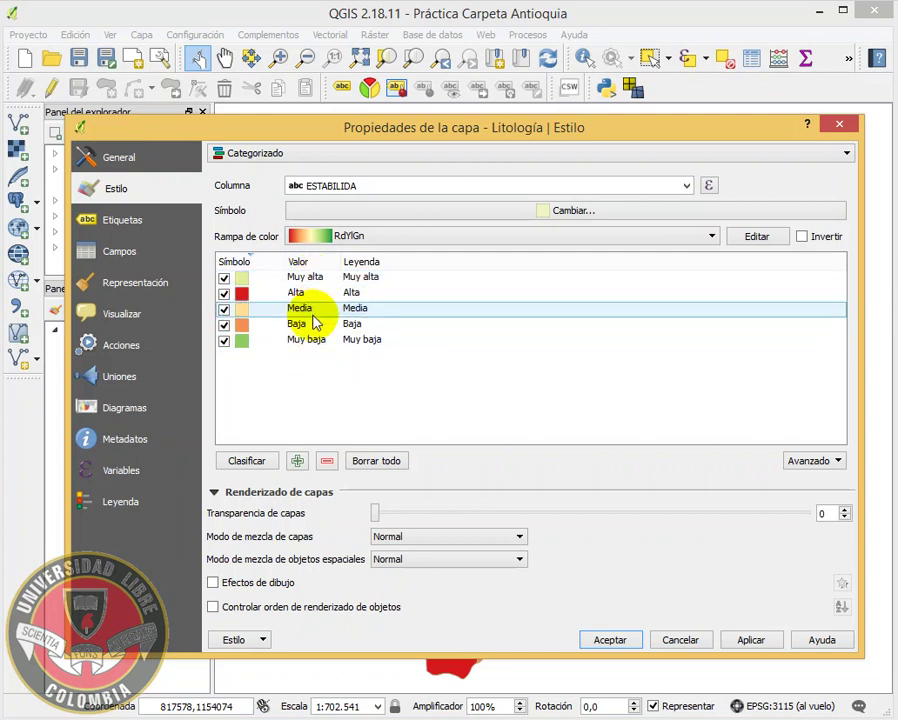
click(313, 340)
click(314, 325)
click(314, 341)
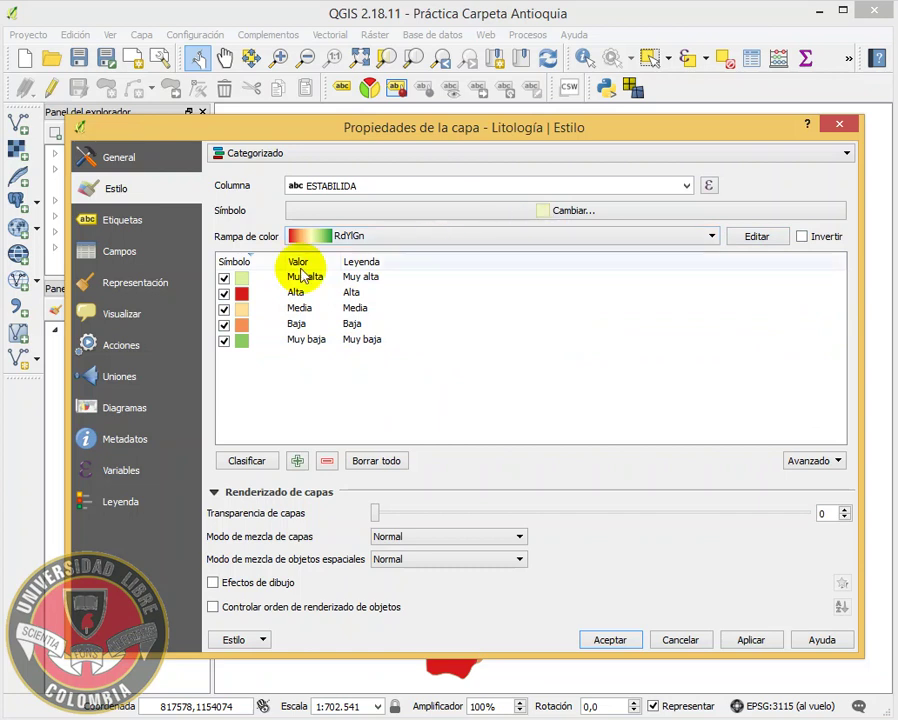
double_click(245, 283)
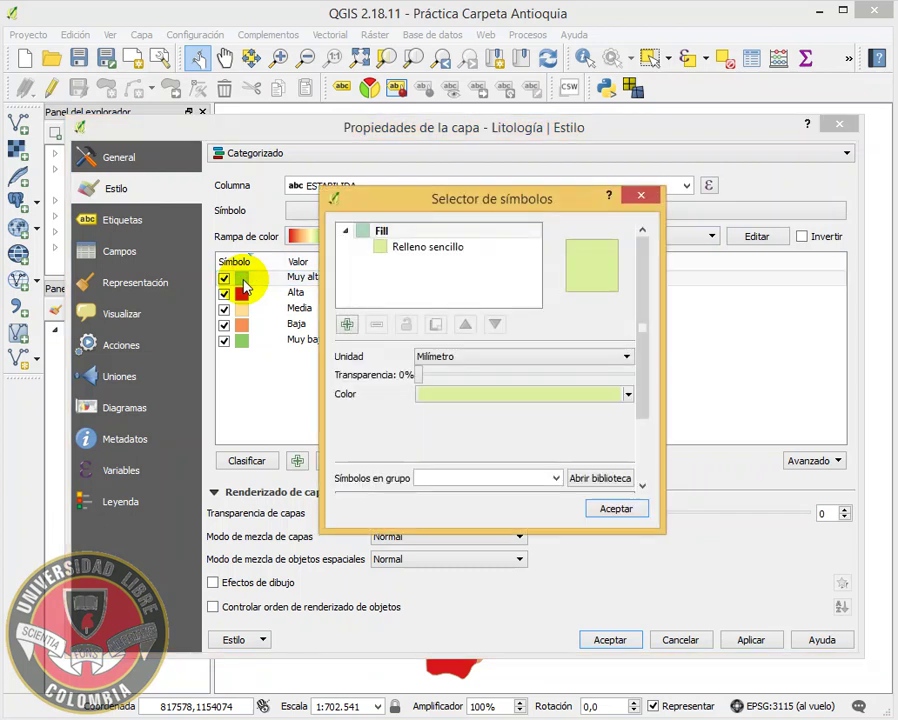
click(629, 394)
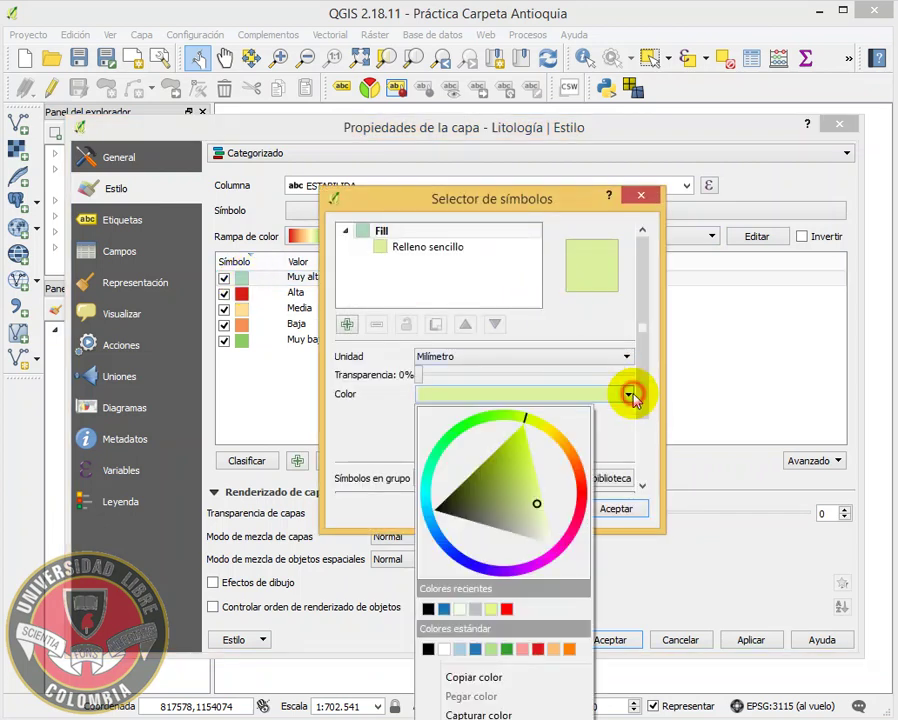
click(598, 330)
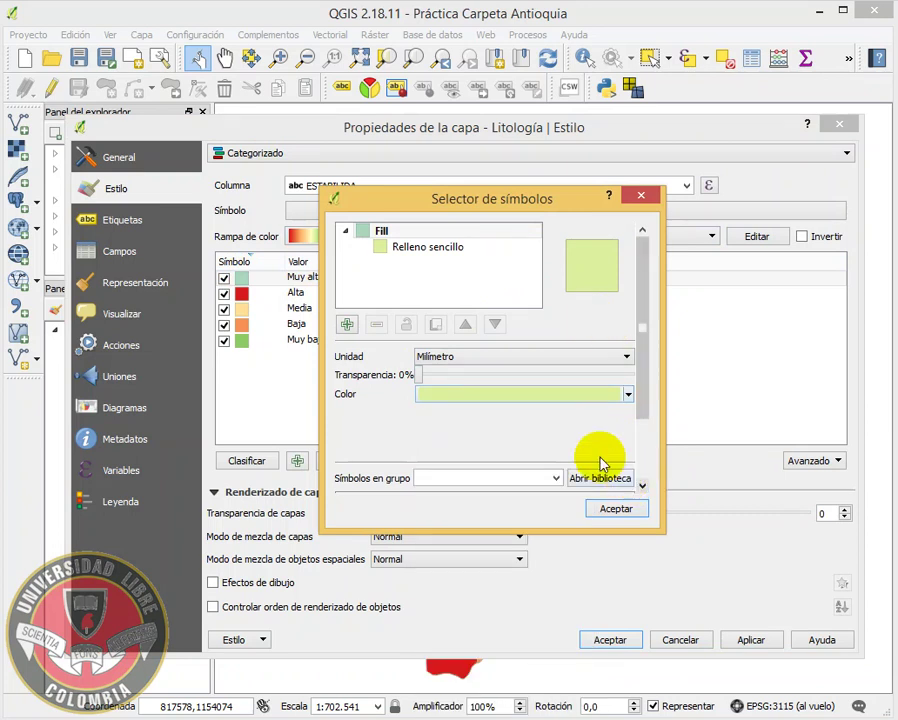
click(641, 195)
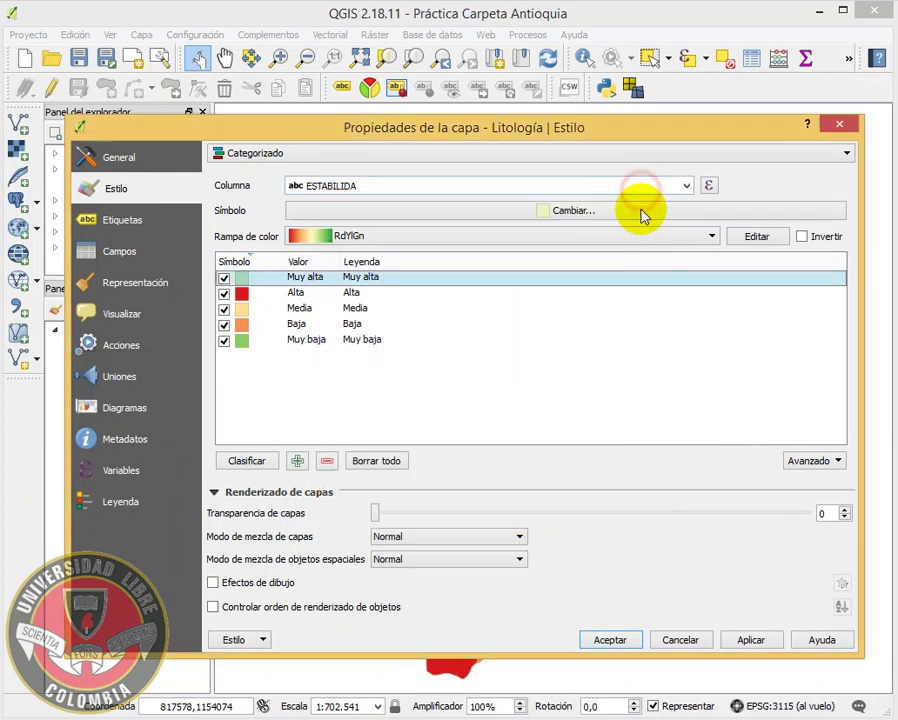
Switch the color ramp to RdYlBu and back to RdYlGn so the colors follow the reordered stability categories.
click(393, 233)
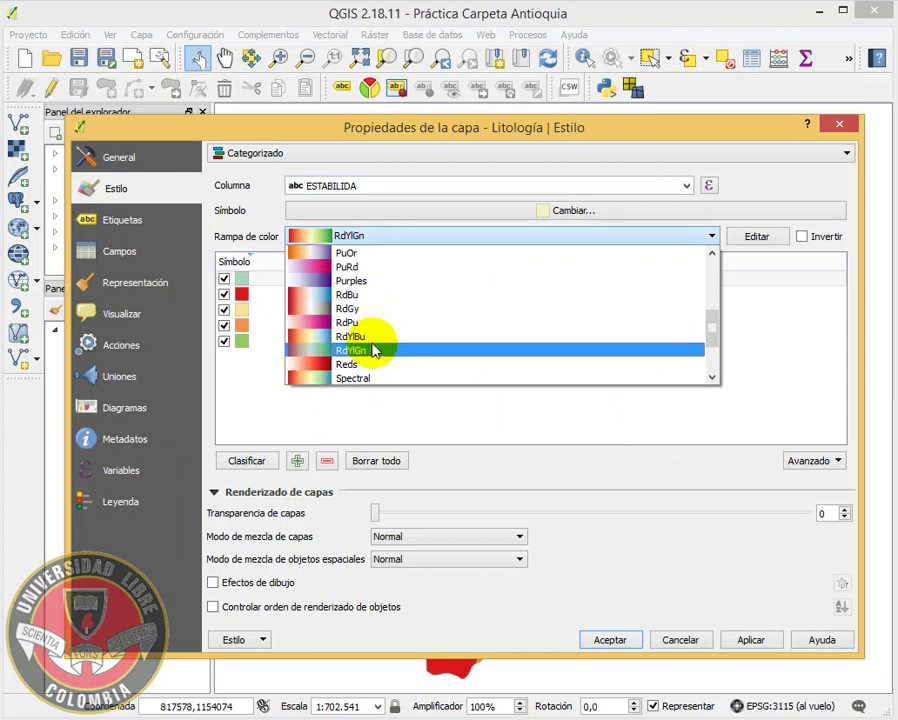
click(378, 336)
click(394, 235)
click(384, 352)
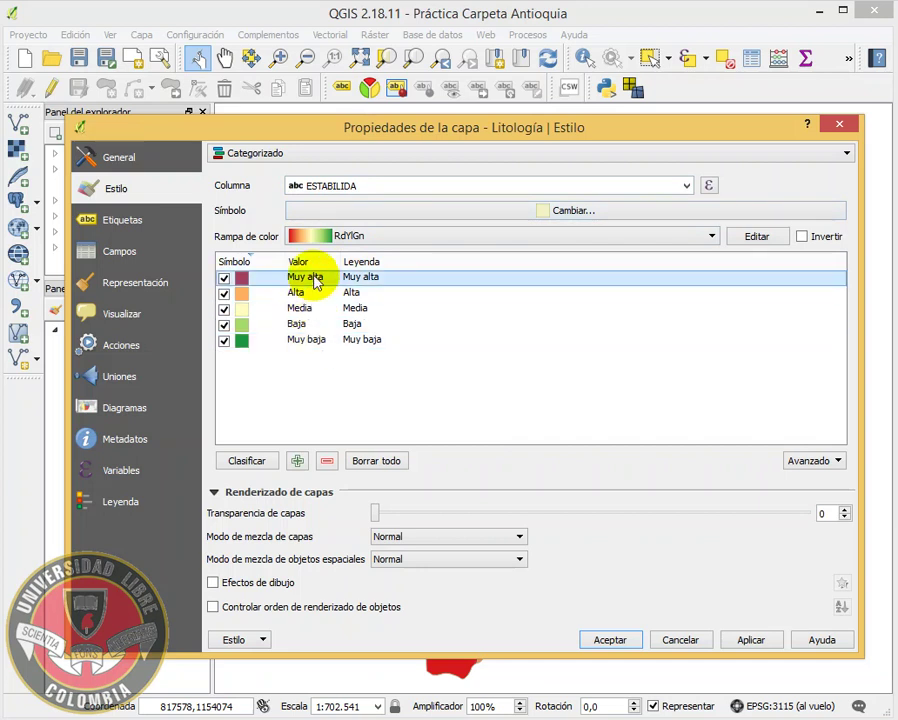
Invert the RdYlGn ramp so Muy alta is green and Muy baja red, and accept the Litología style.
click(802, 238)
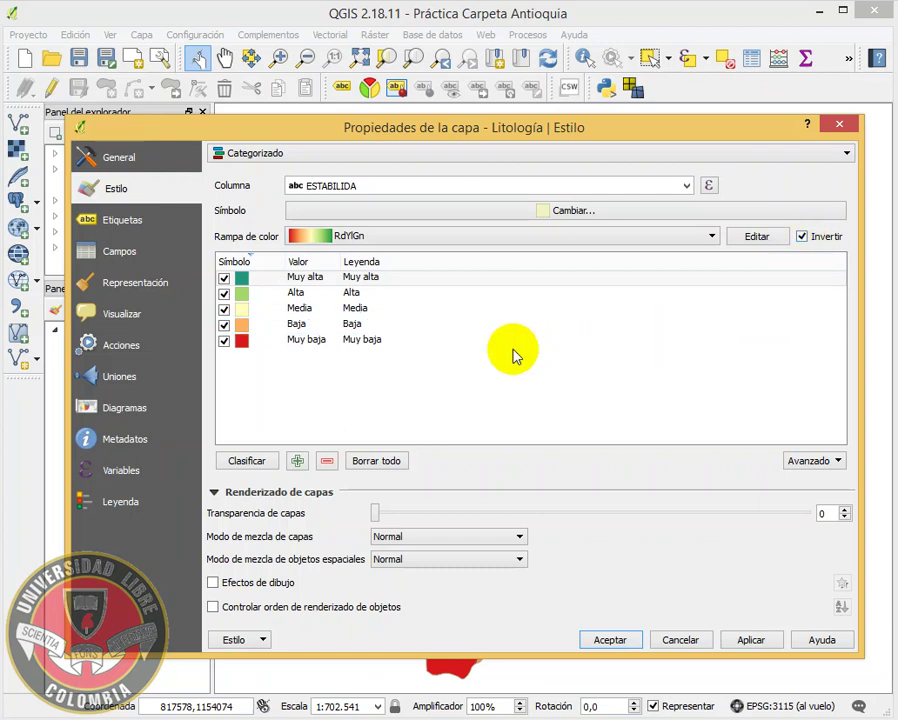
click(749, 640)
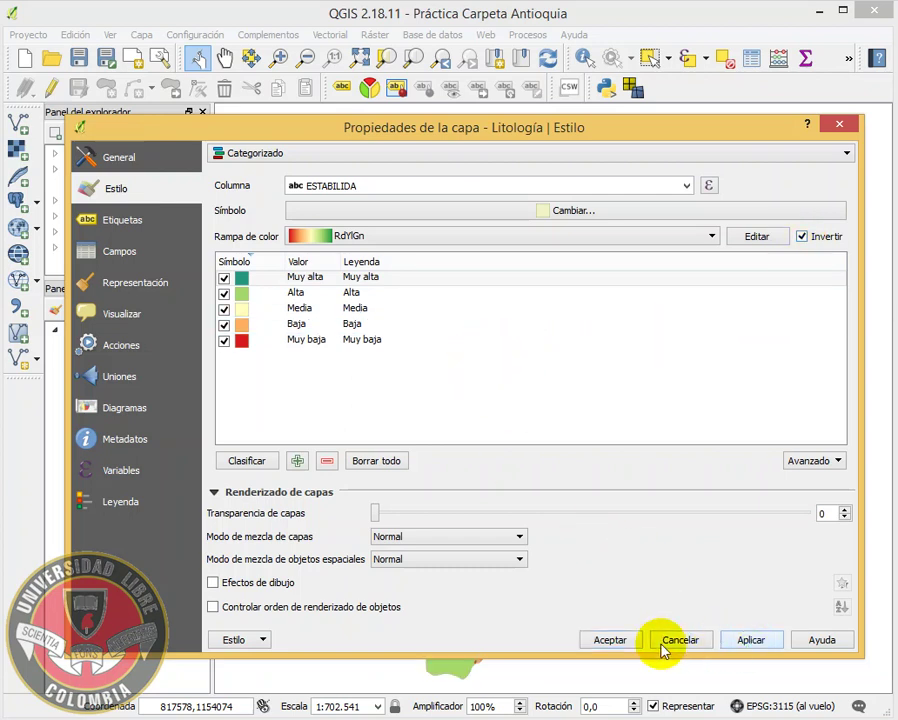
click(608, 642)
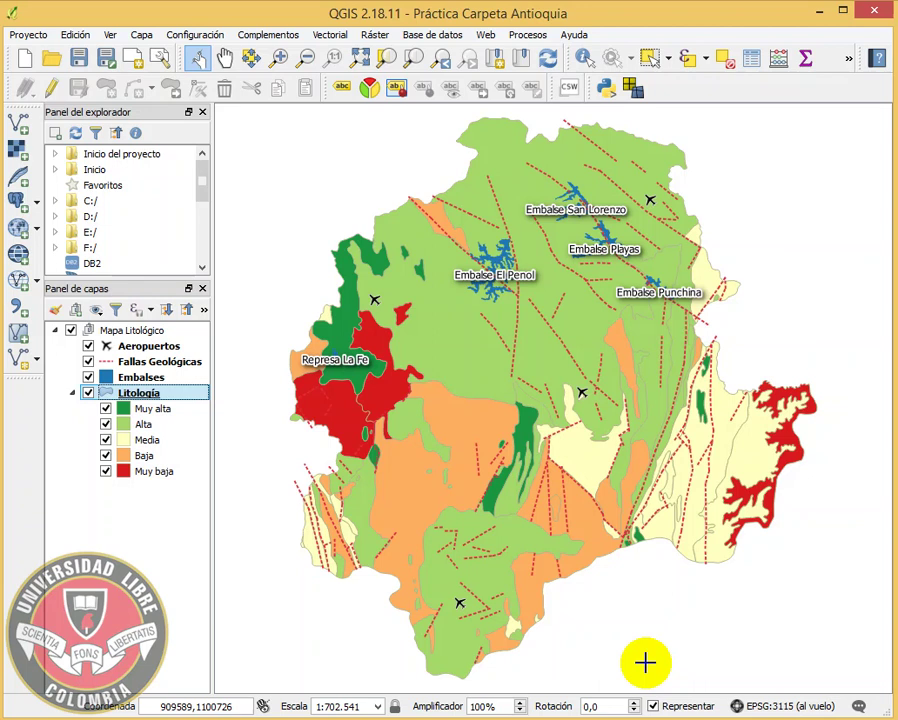
Collapse the Litología legend and the Mapa Litológico group in the layer list.
click(72, 393)
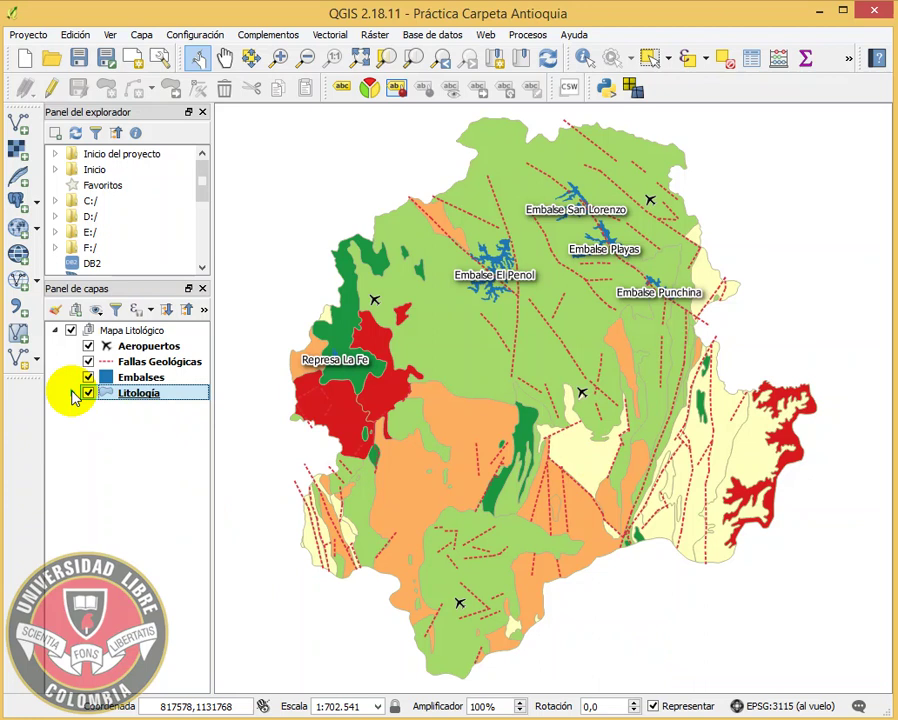
click(55, 330)
click(114, 406)
right_click(121, 403)
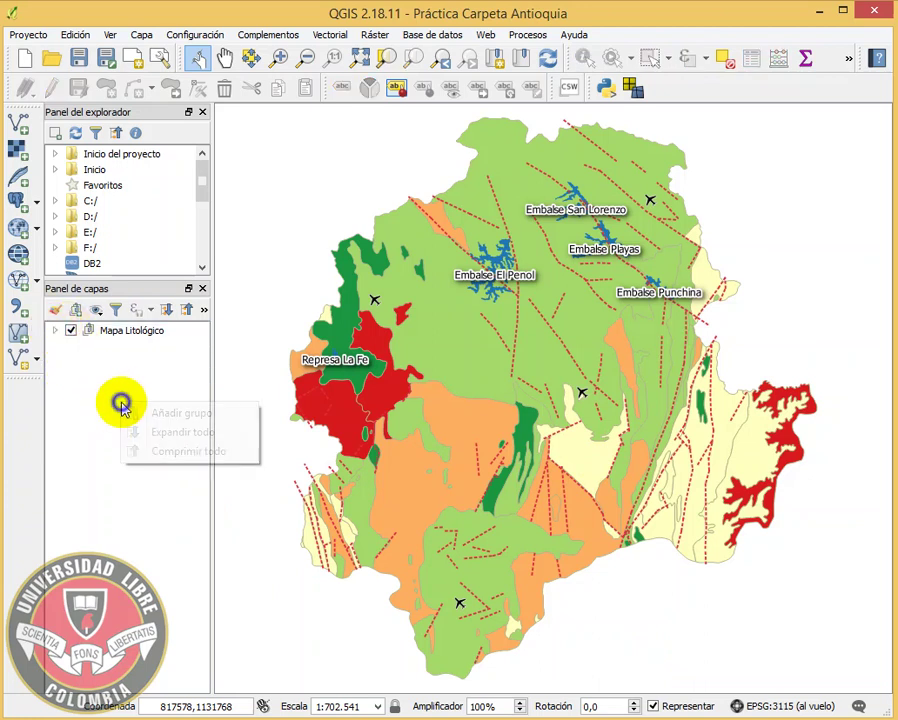
click(95, 382)
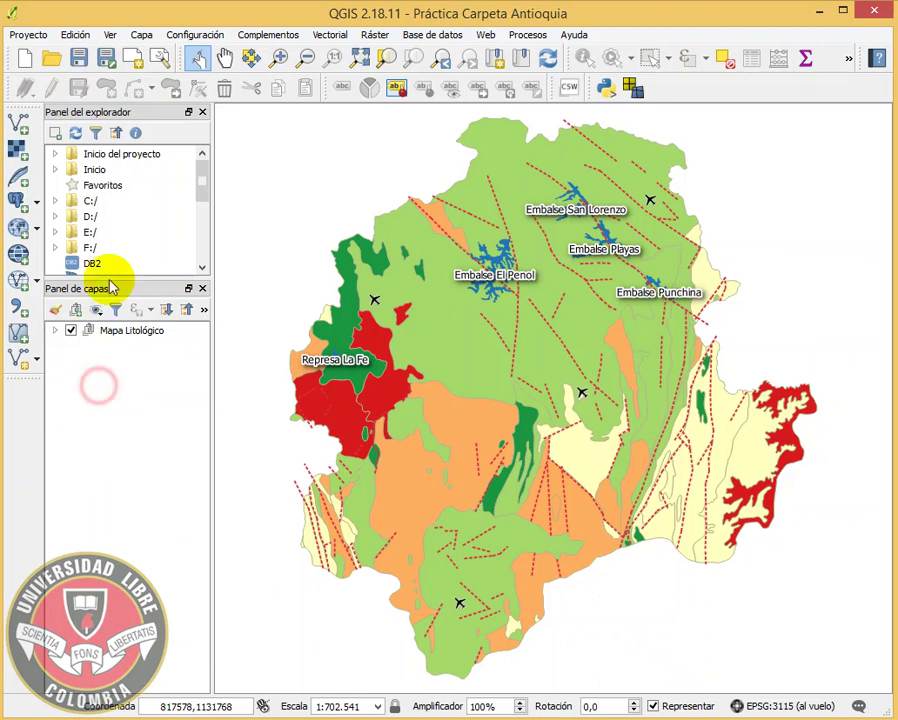
Browse to suelos.shp in the F: drive's Antioquia practice data folder and hide the Mapa Litológico group.
click(55, 247)
scroll(160, 238, down, 8)
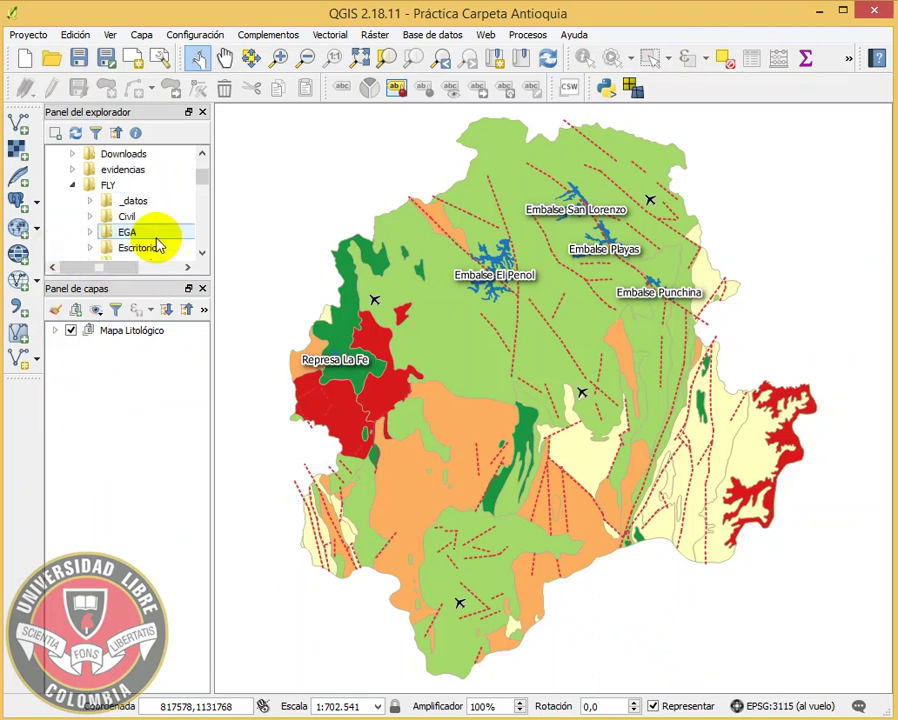
drag(121, 268, 132, 270)
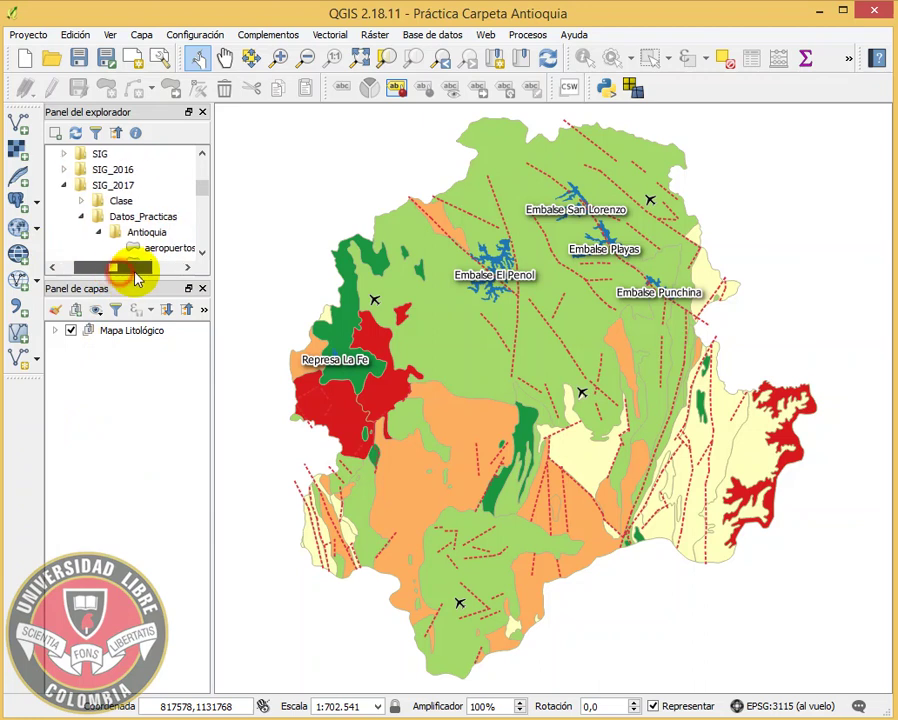
scroll(154, 238, down, 3)
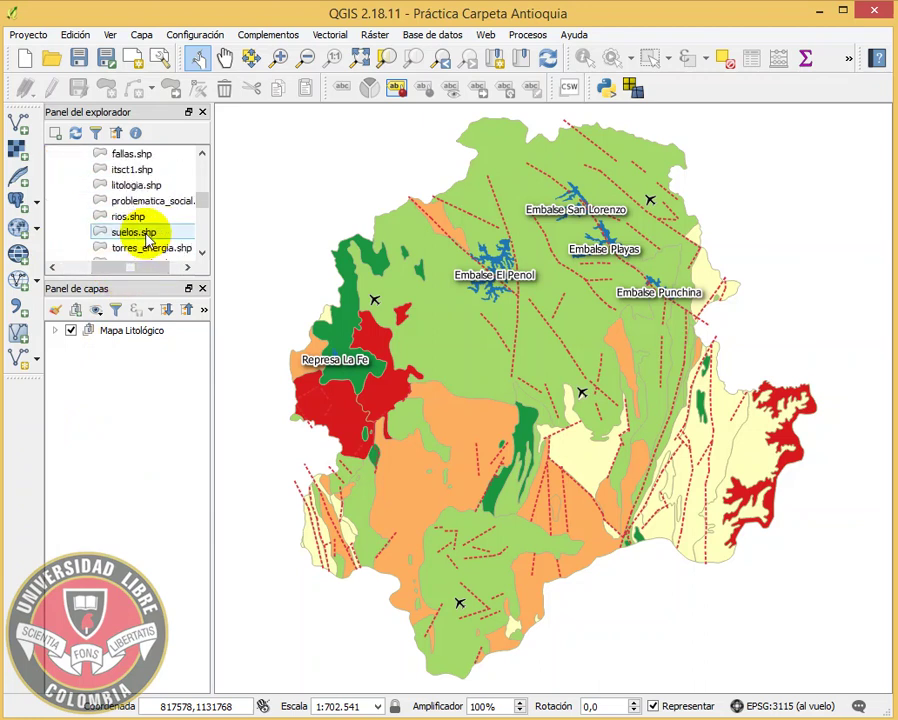
click(76, 337)
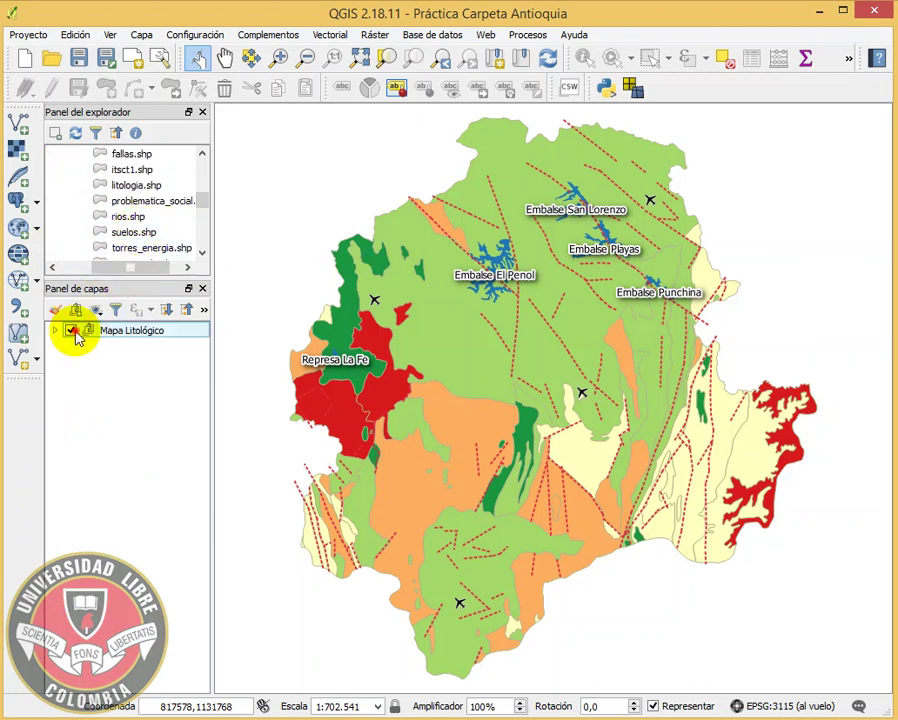
click(72, 332)
Add suelos.shp to the project with the MAGNA-SIRGAS / Colombia West zone (EPSG:3115) reference system.
click(129, 237)
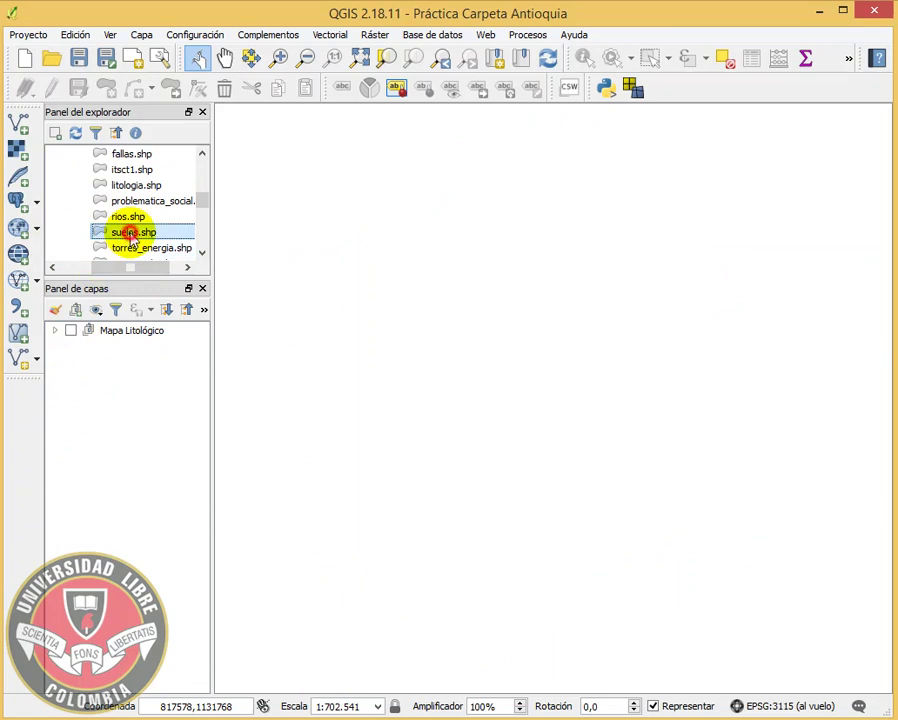
double_click(130, 238)
click(234, 228)
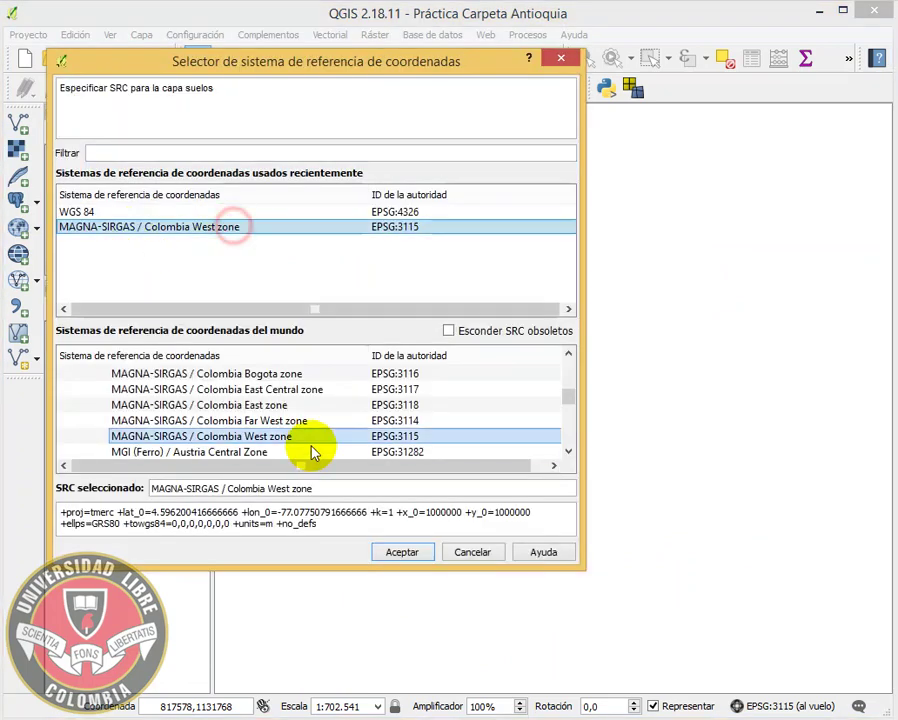
click(388, 552)
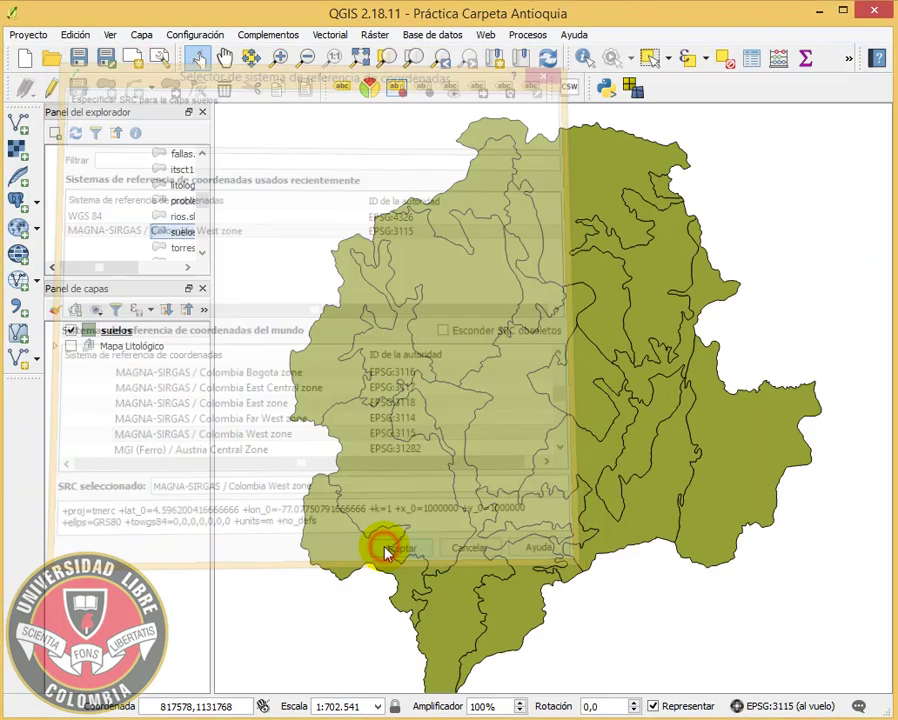
Move the suelos layer below the Mapa Litológico group and expand the group.
drag(94, 330, 116, 378)
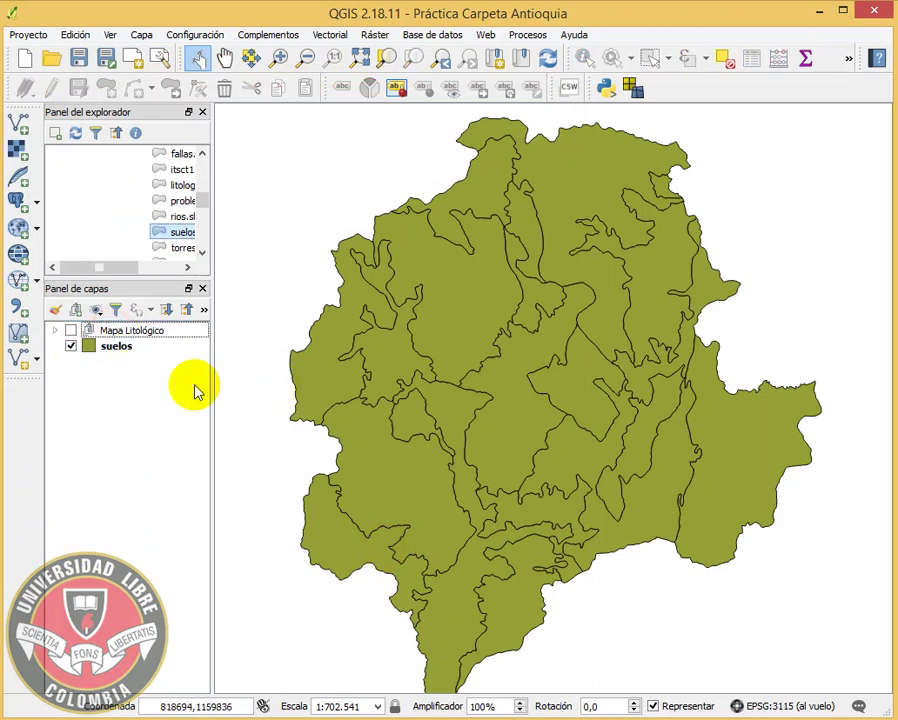
click(55, 330)
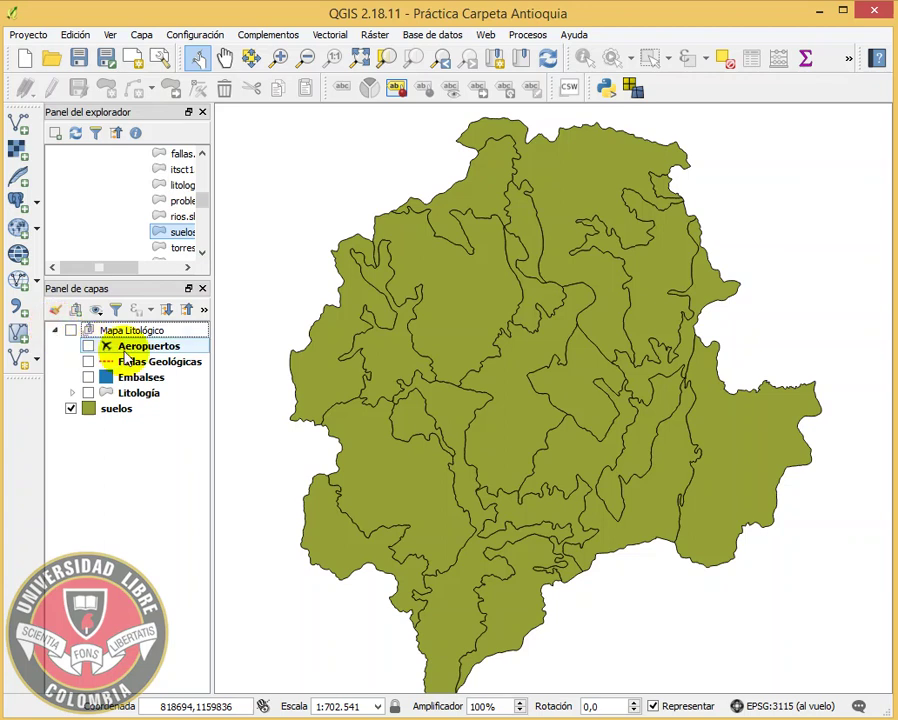
click(171, 346)
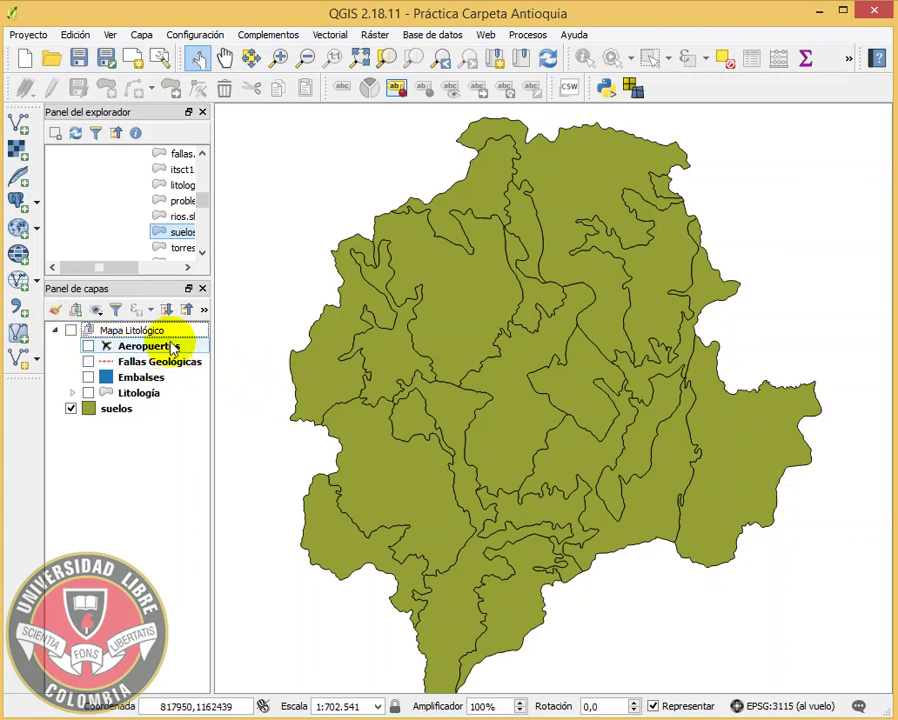
ctrl+click(165, 362)
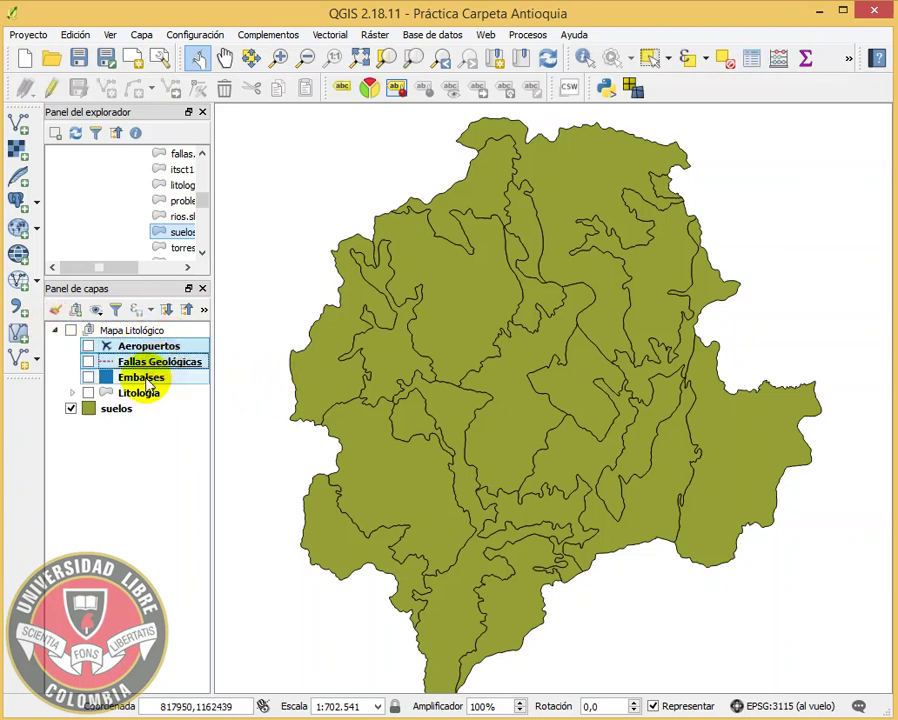
ctrl+click(170, 378)
click(170, 346)
ctrl+click(165, 365)
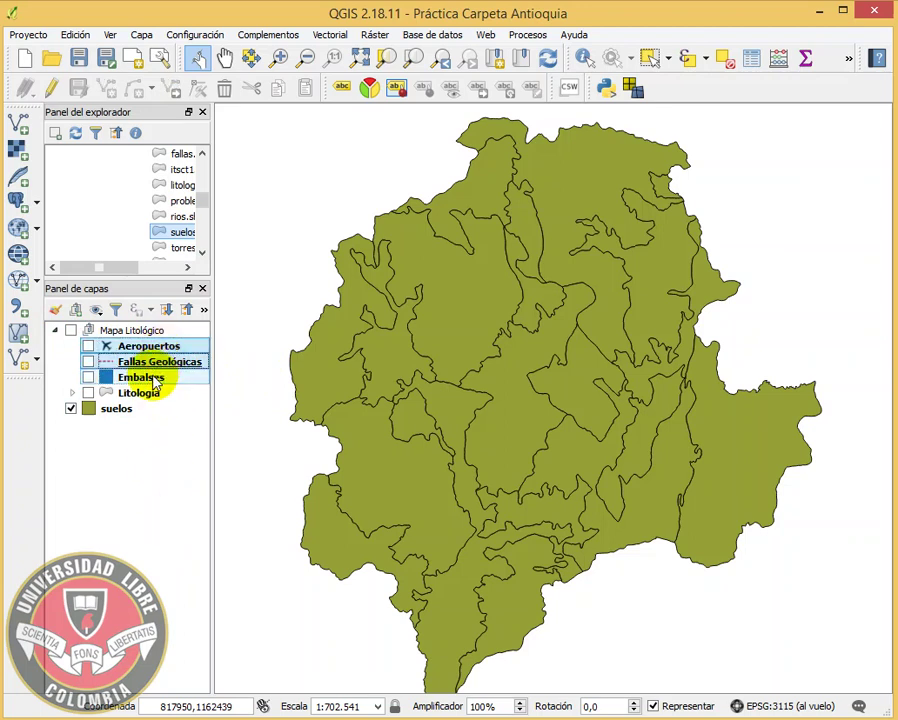
ctrl+click(162, 378)
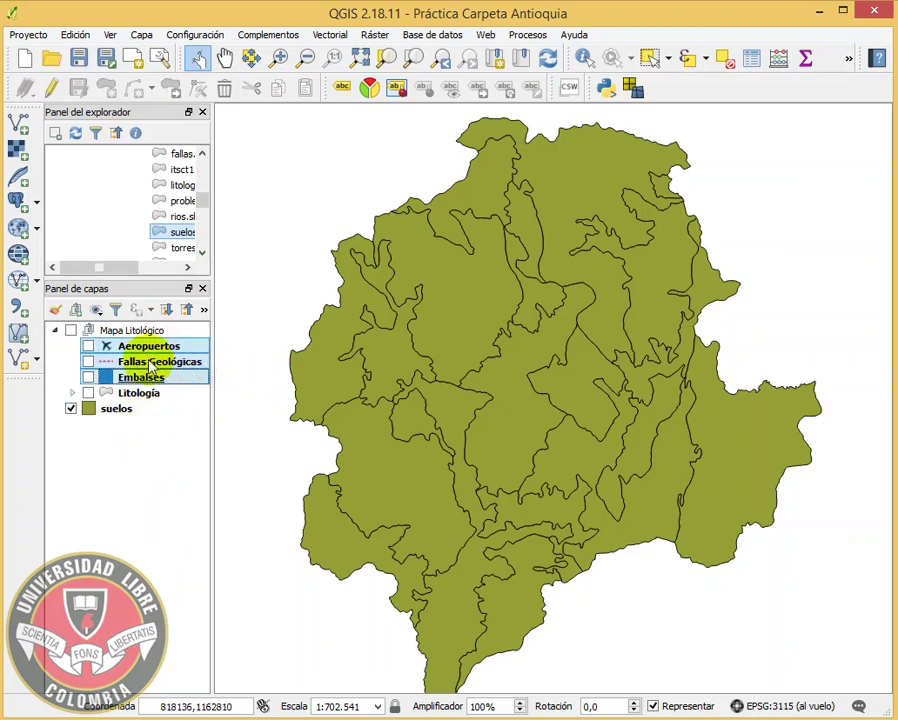
click(138, 466)
Duplicate the Aeropuertos layer with the MAGNA-SIRGAS / Colombia West zone reference system and move the copy out of the group, just above suelos.
click(124, 348)
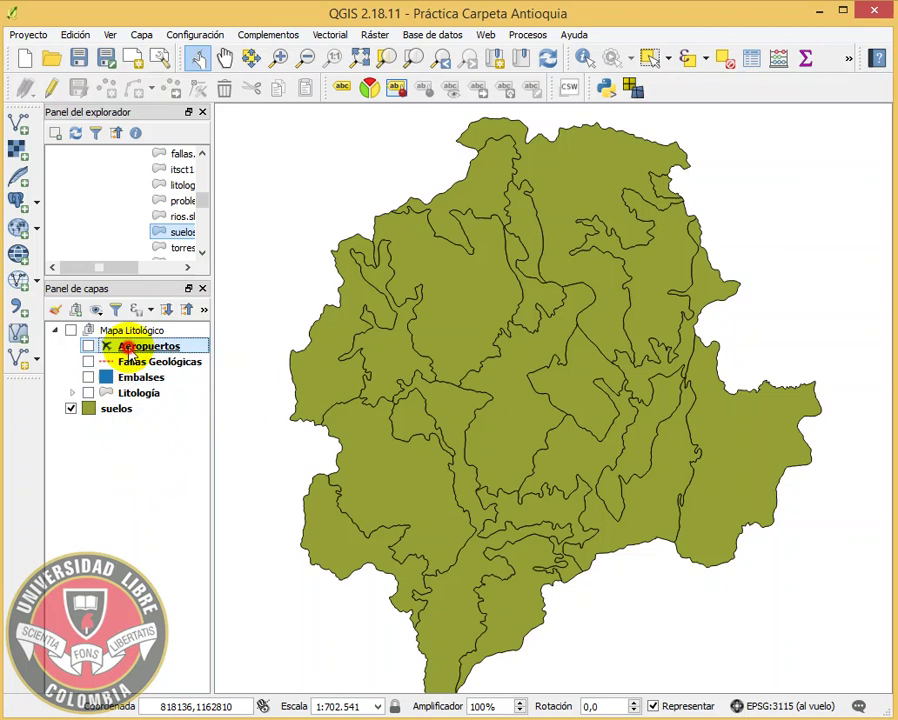
right_click(128, 350)
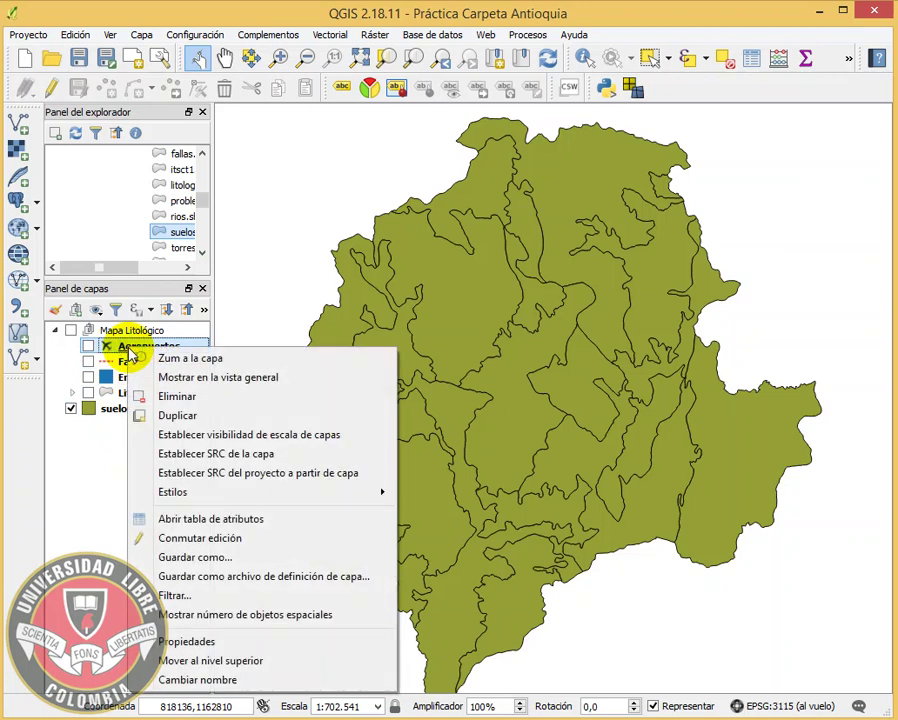
click(210, 417)
click(152, 226)
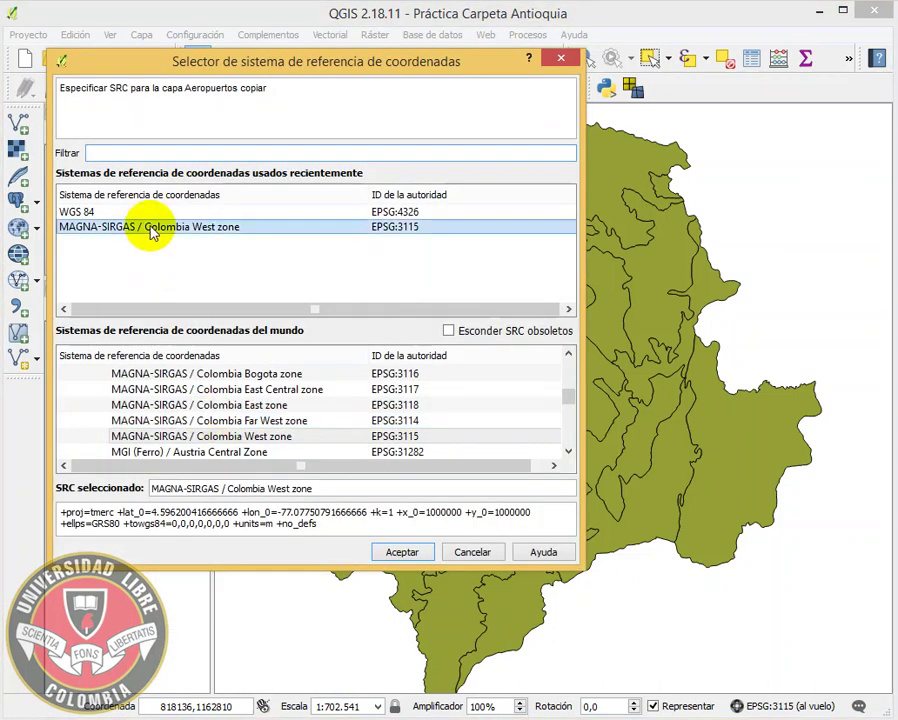
click(403, 553)
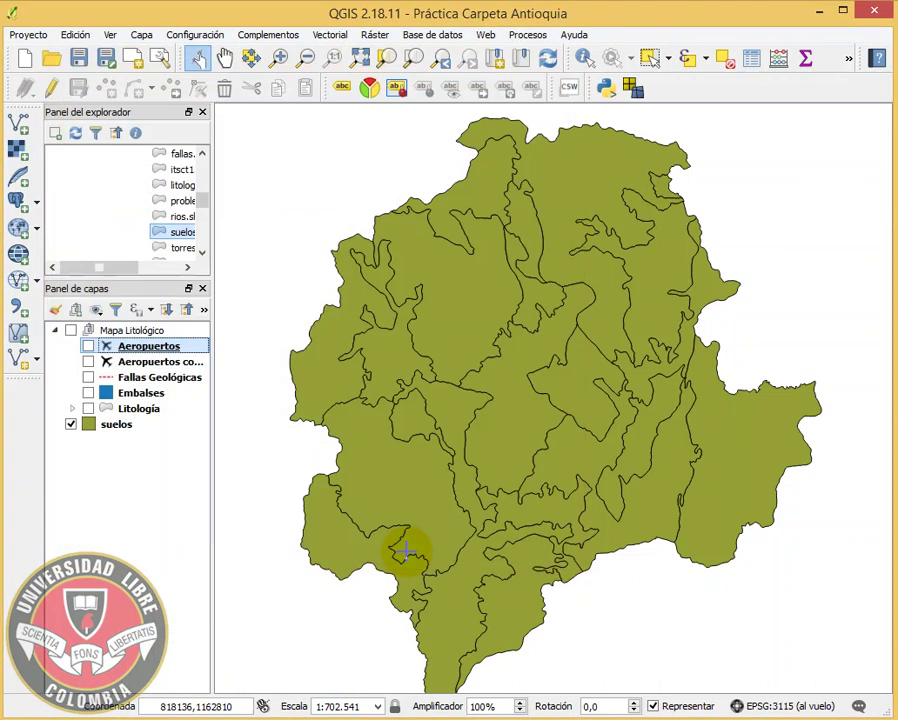
click(178, 363)
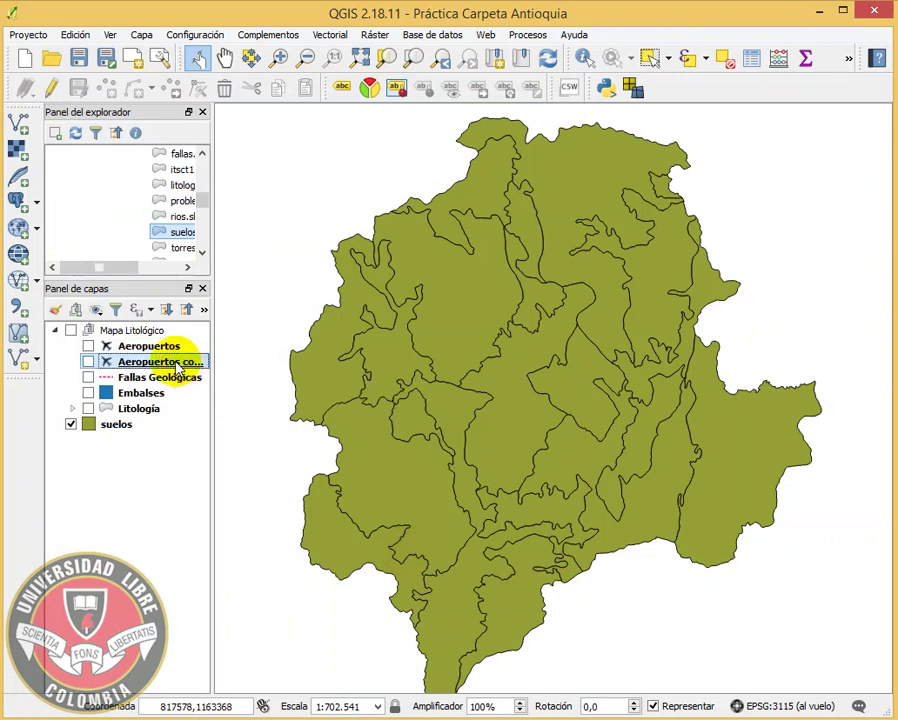
drag(178, 370, 176, 428)
Rename the copied airports layer as Aeropuertos and make it visible on the map.
right_click(150, 416)
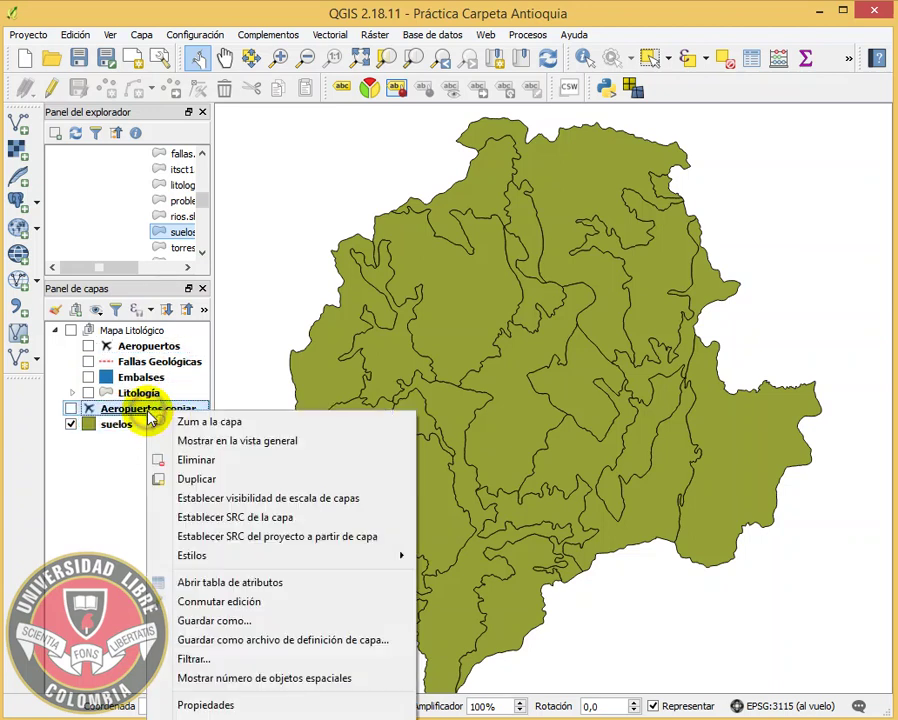
click(220, 716)
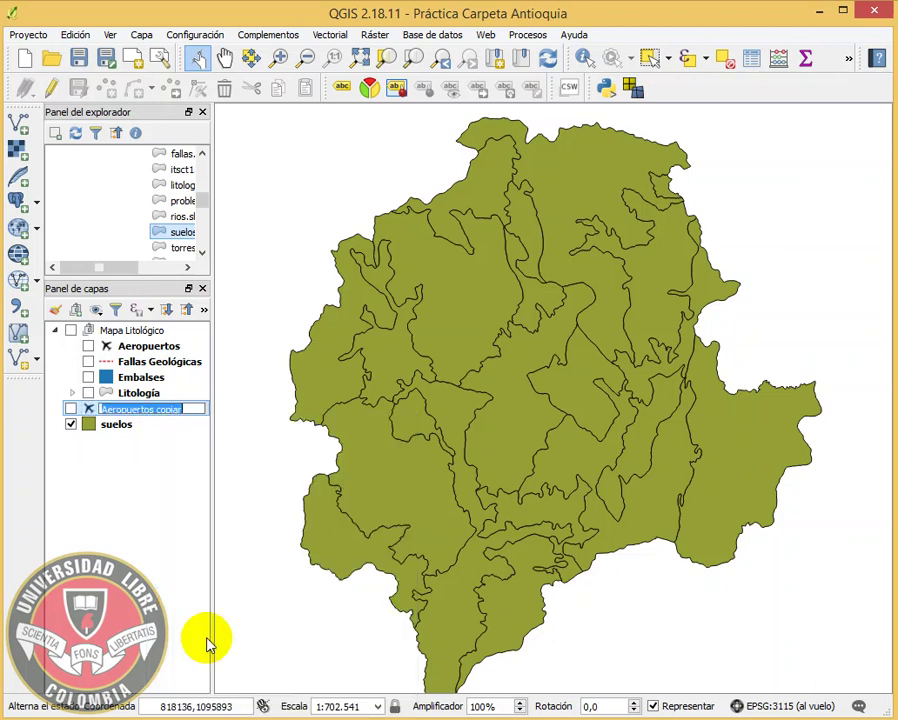
key(End)
key(BackSpace)
key(BackSpace)
key(BackSpace)
key(BackSpace)
key(BackSpace)
key(BackSpace)
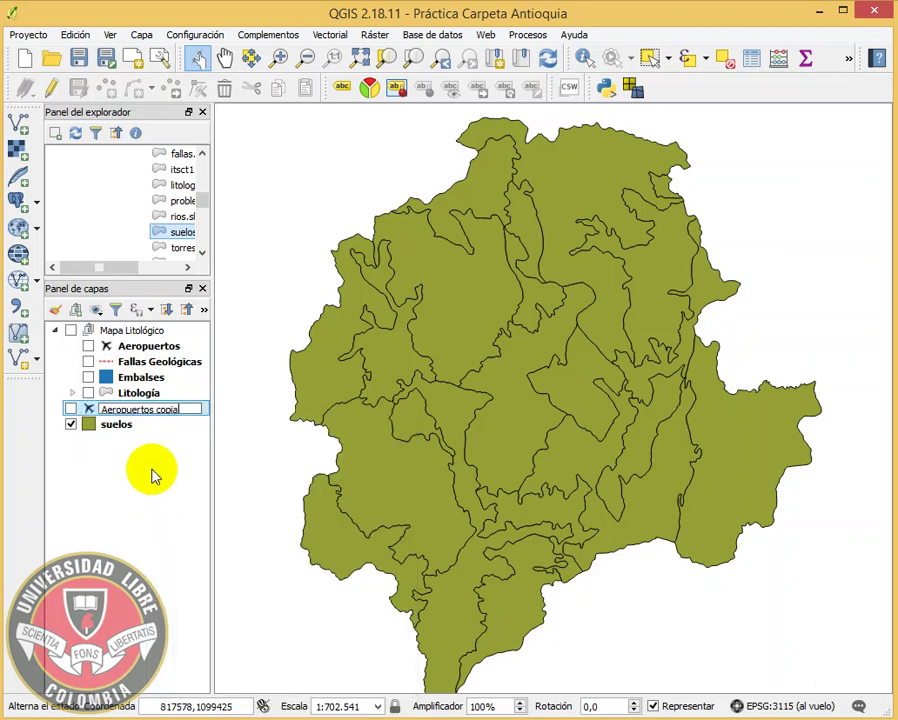
key(Return)
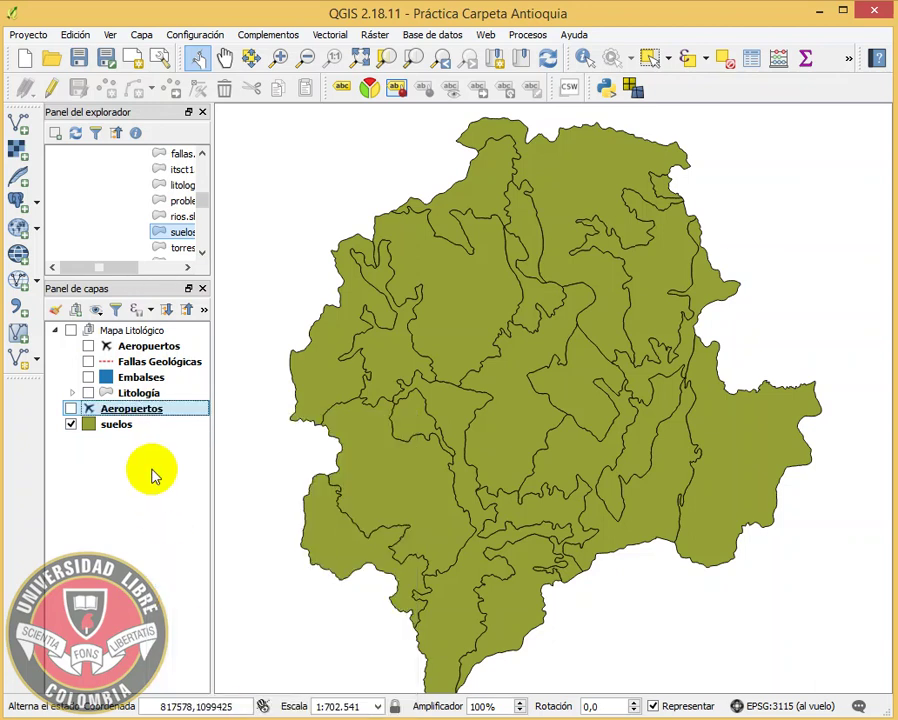
click(71, 409)
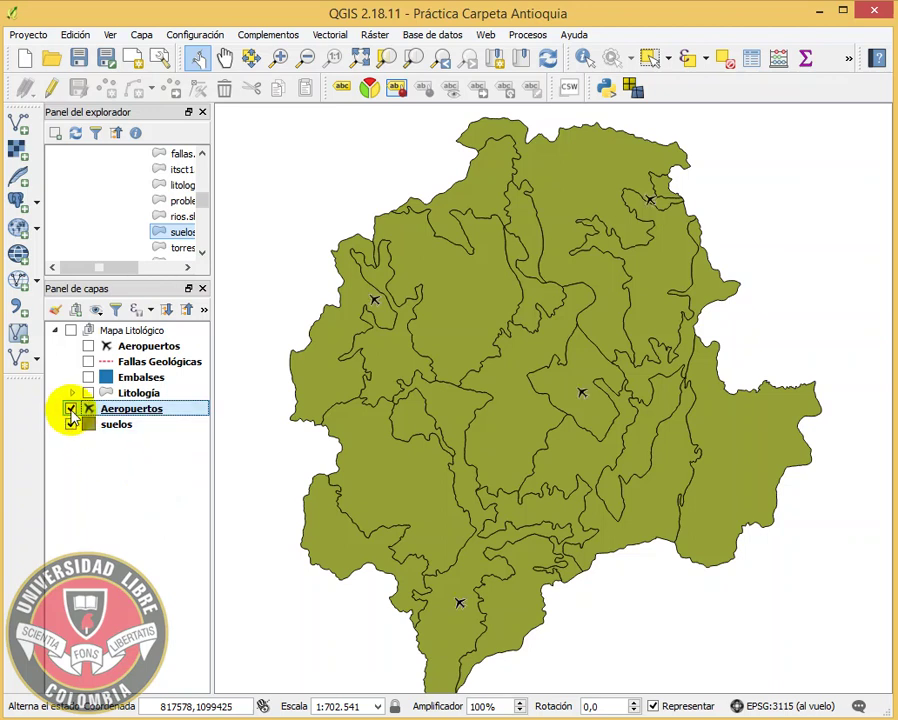
drag(125, 366, 160, 366)
right_click(160, 366)
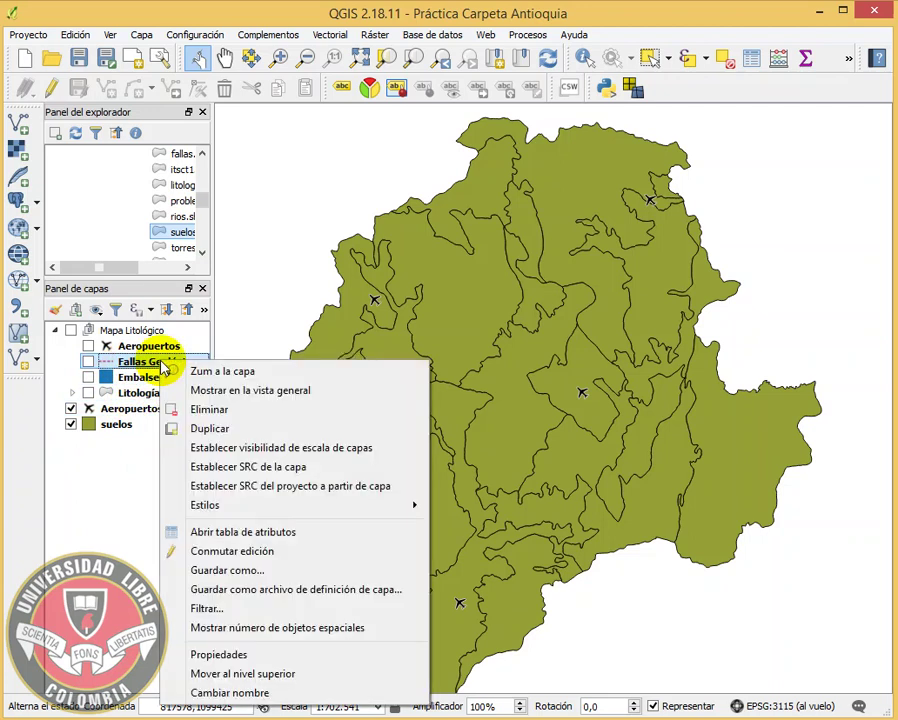
click(95, 468)
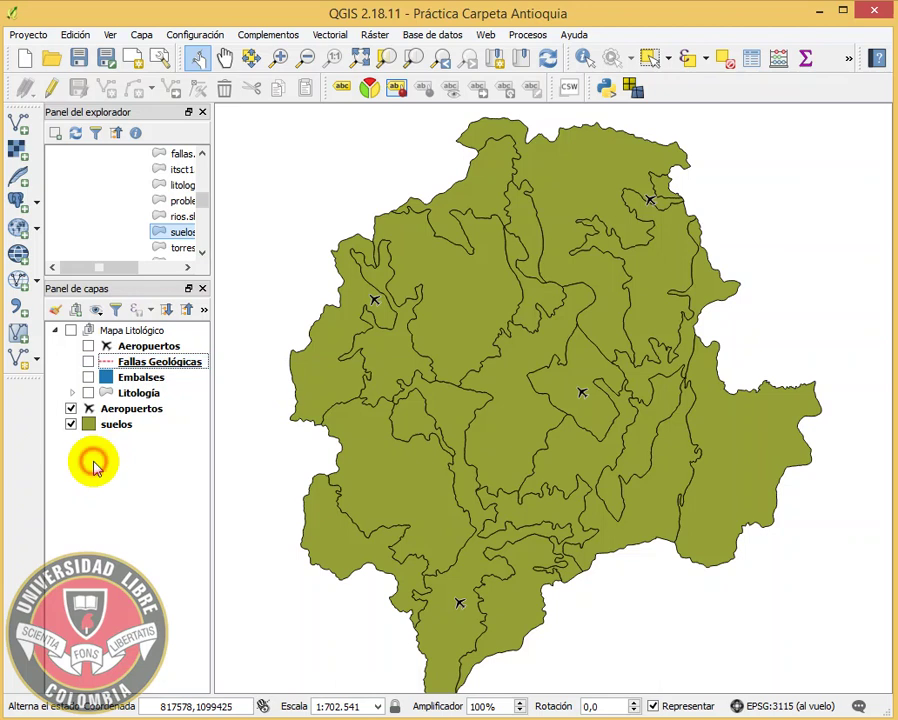
Try to copy the Fallas Geológicas and Embalses layers together out of the Mapa Litológico group.
click(148, 366)
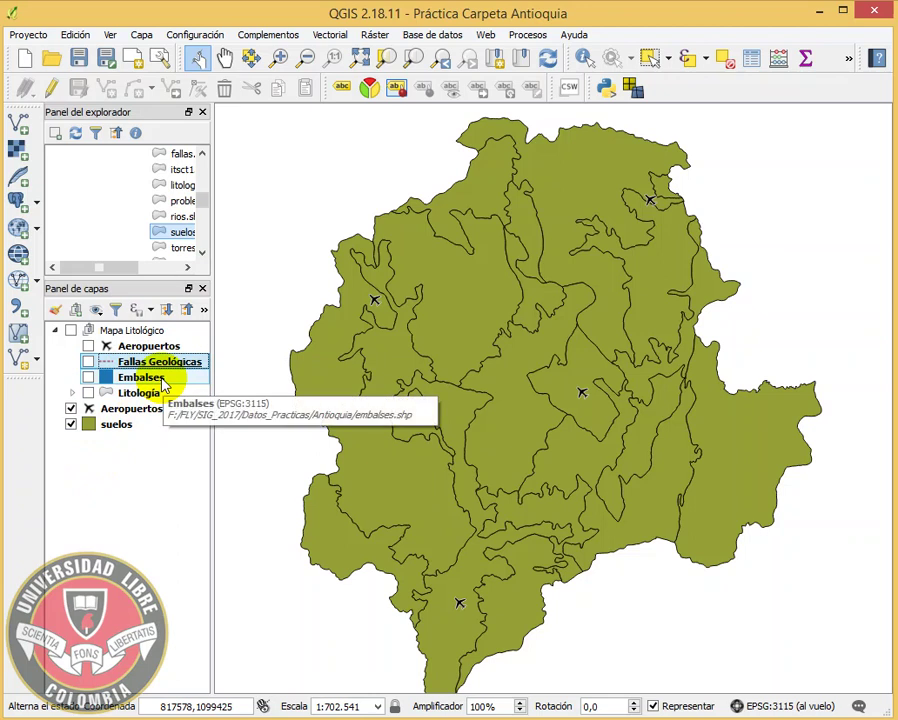
ctrl+click(160, 379)
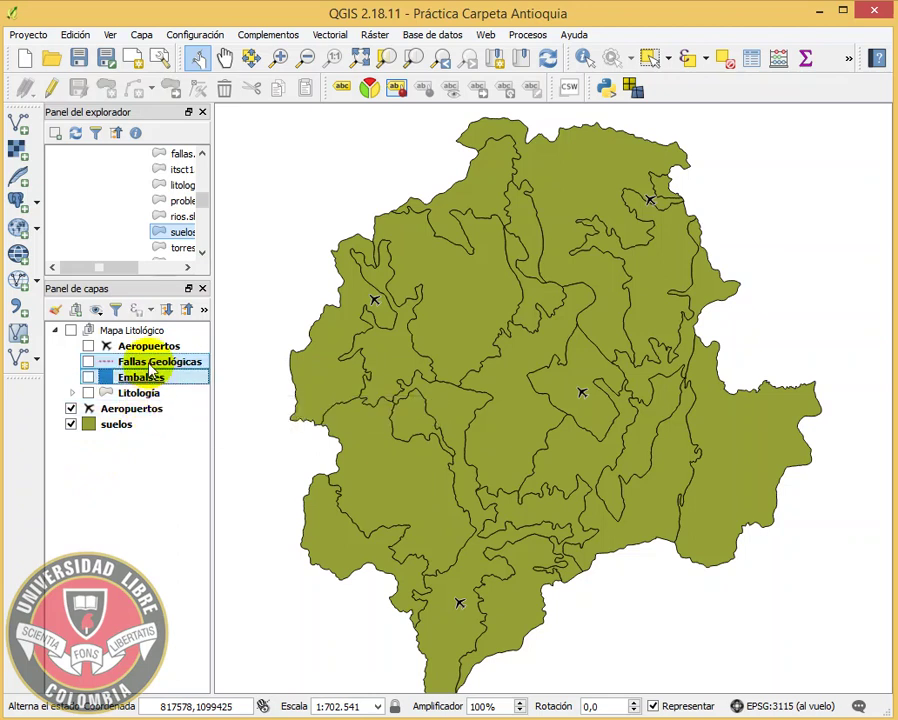
click(150, 372)
drag(149, 366, 170, 410)
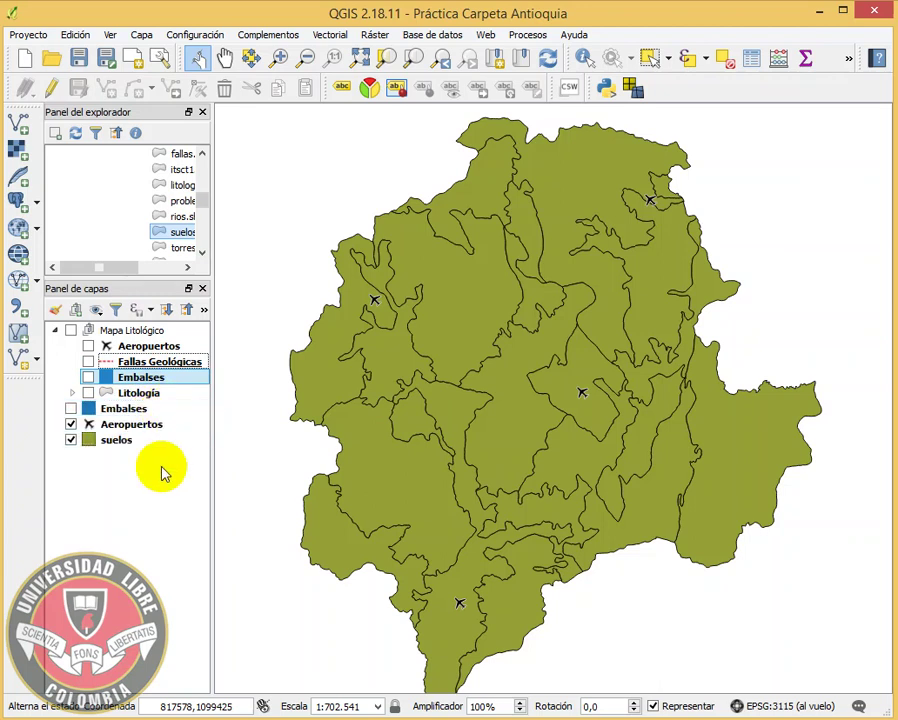
Remove the Embalses copy located directly below the Mapa Litológico group.
right_click(117, 409)
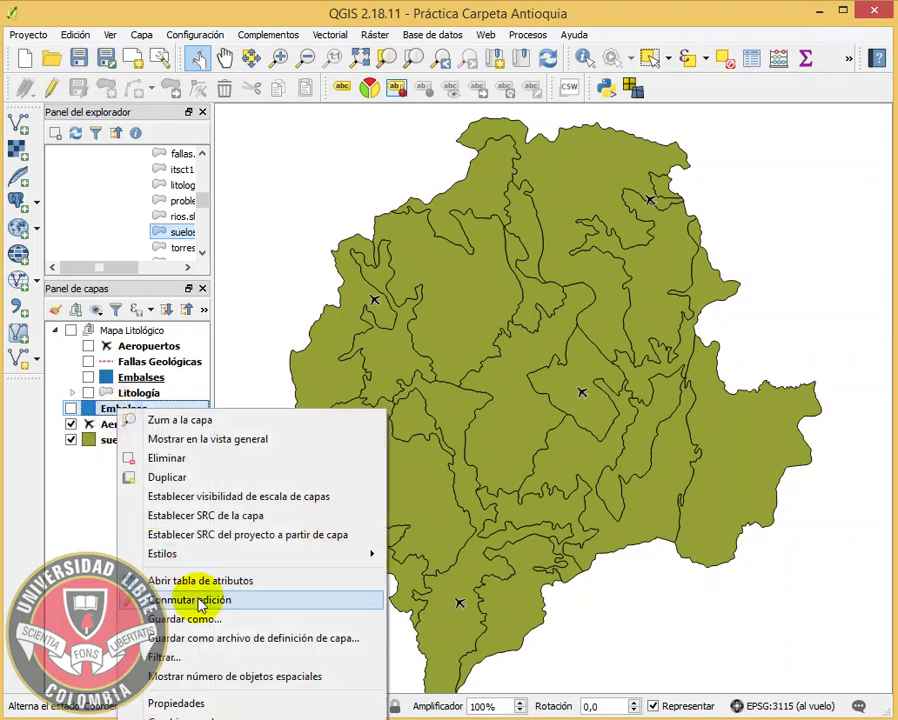
click(226, 459)
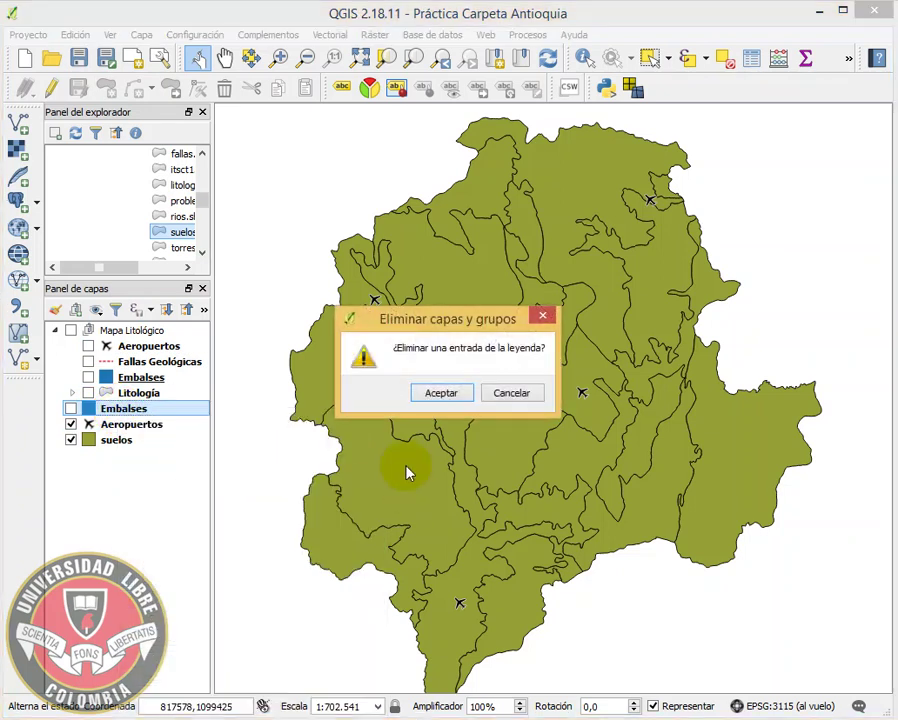
click(438, 392)
Remove the duplicate Fallas Geológicas layer from inside the Mapa Litológico group.
click(165, 347)
mouse_move(170, 367)
mouse_down()
mouse_move(186, 384)
mouse_move(176, 453)
mouse_move(175, 344)
mouse_move(176, 366)
mouse_up()
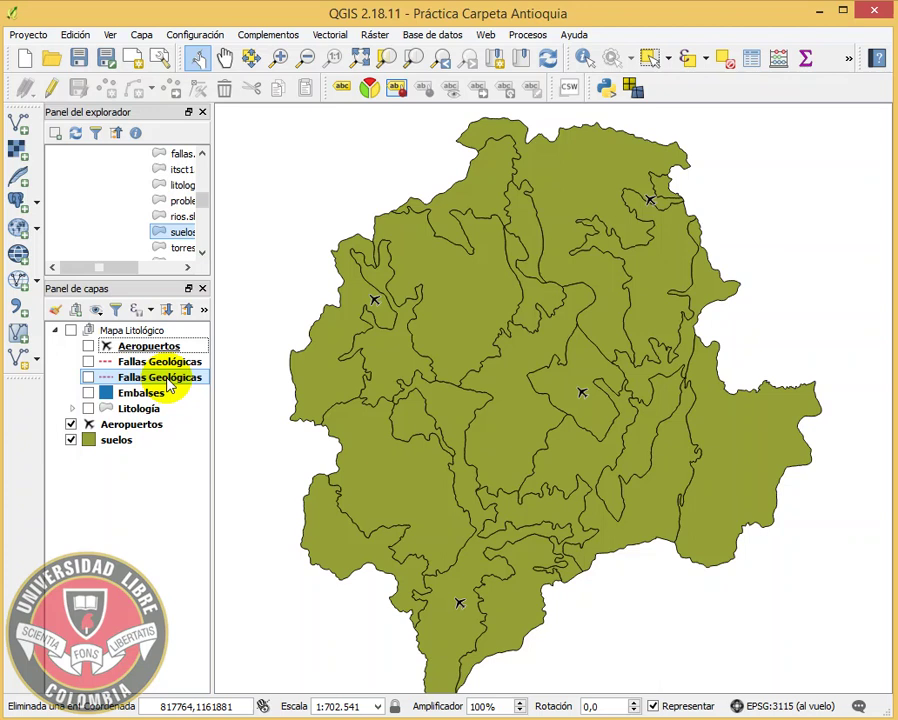
right_click(169, 382)
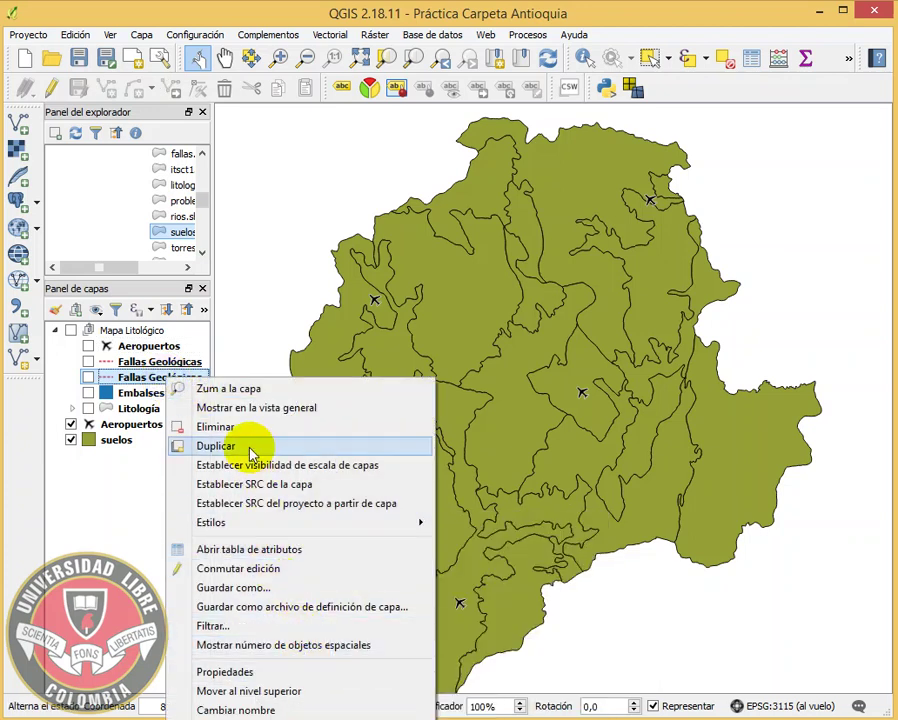
click(242, 426)
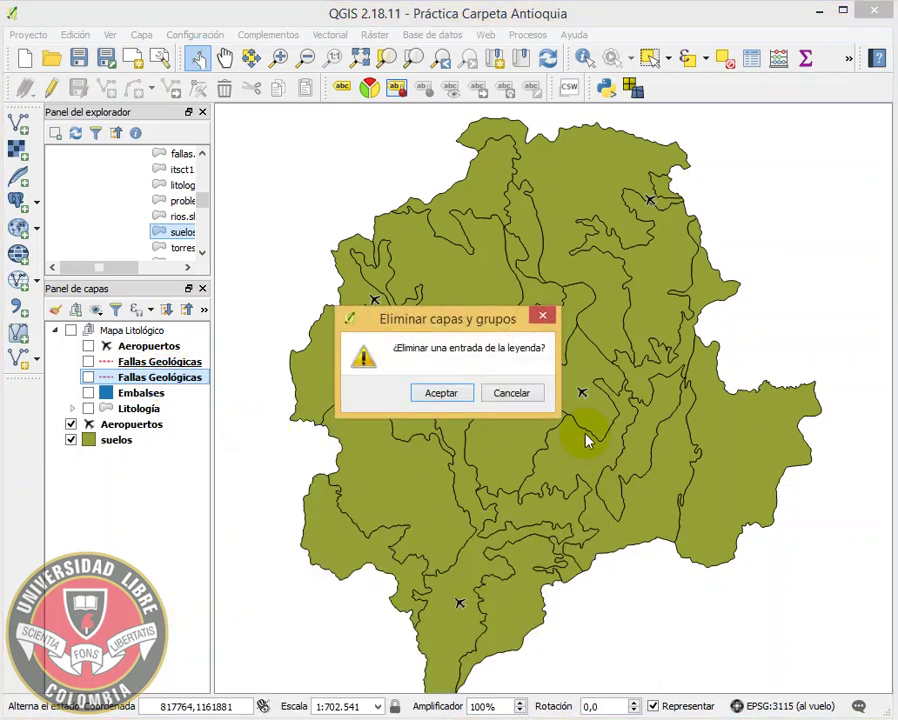
click(437, 394)
Make the Fallas Geológicas and Embalses layers of the Mapa Litológico group visible, leaving that group's Aeropuertos layer hidden.
click(88, 347)
click(88, 362)
click(104, 346)
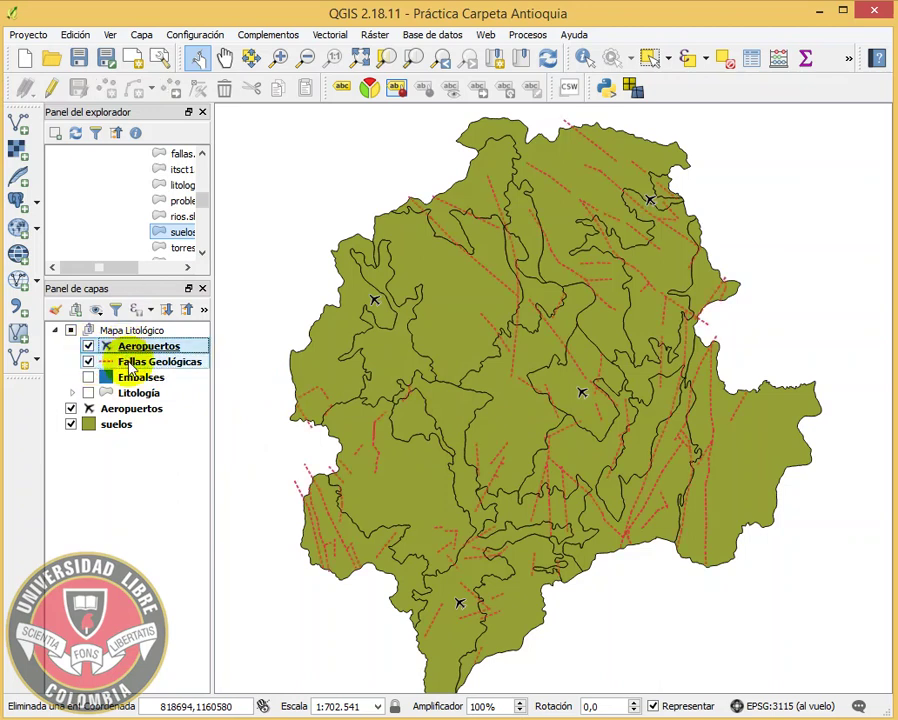
ctrl+click(141, 362)
mouse_move(141, 358)
mouse_down()
mouse_move(146, 414)
mouse_move(158, 418)
mouse_move(150, 357)
mouse_up()
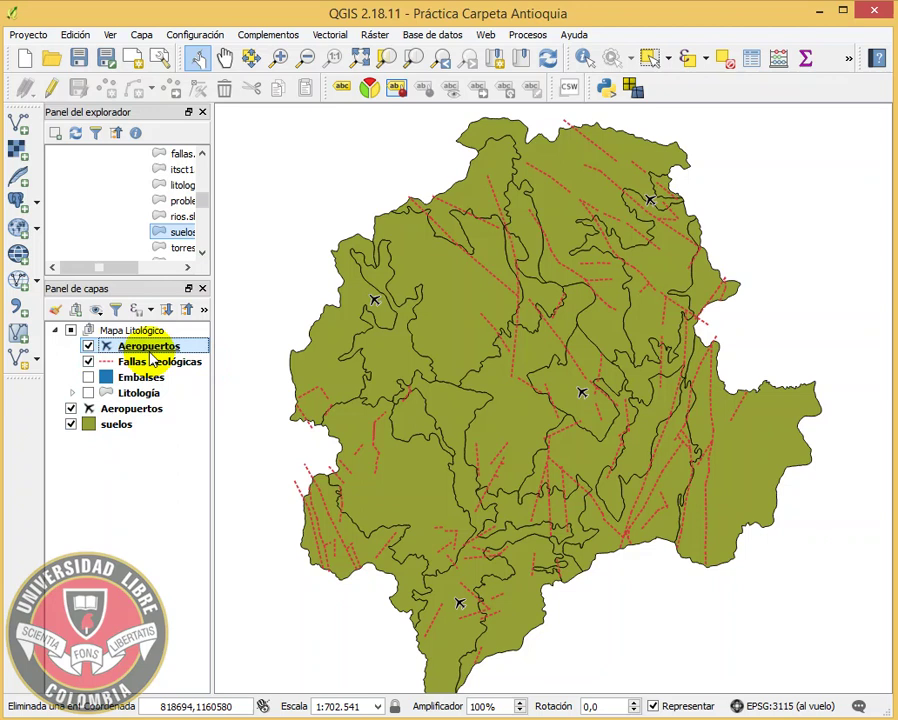
click(88, 346)
click(88, 377)
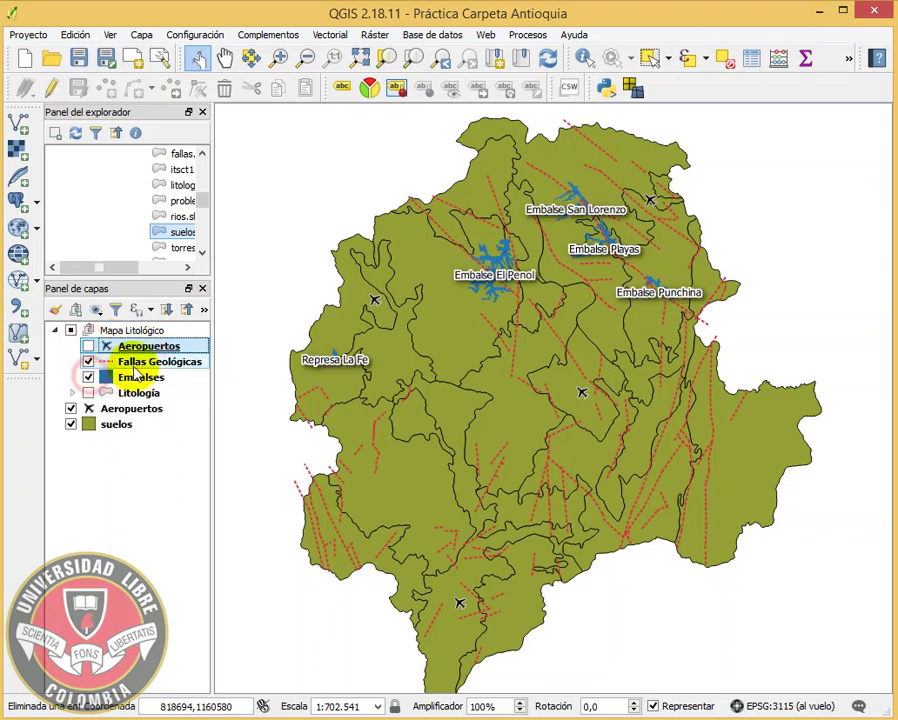
Copy the Fallas Geológicas and Embalses layers together out of Mapa Litológico, placing the copies just above the ungrouped Aeropuertos layer.
click(145, 363)
ctrl+click(143, 375)
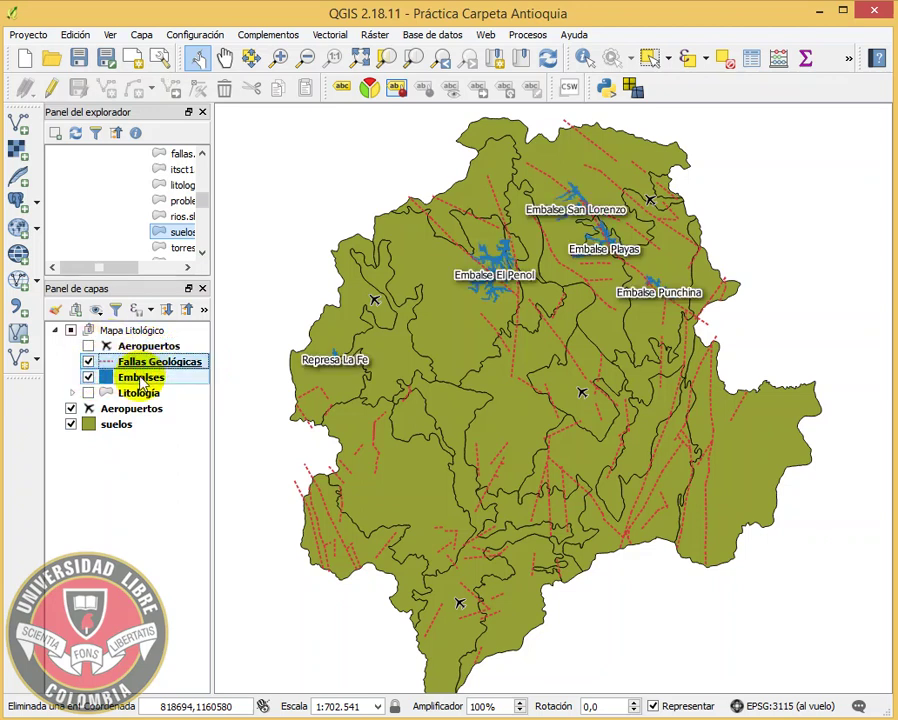
drag(141, 370, 148, 410)
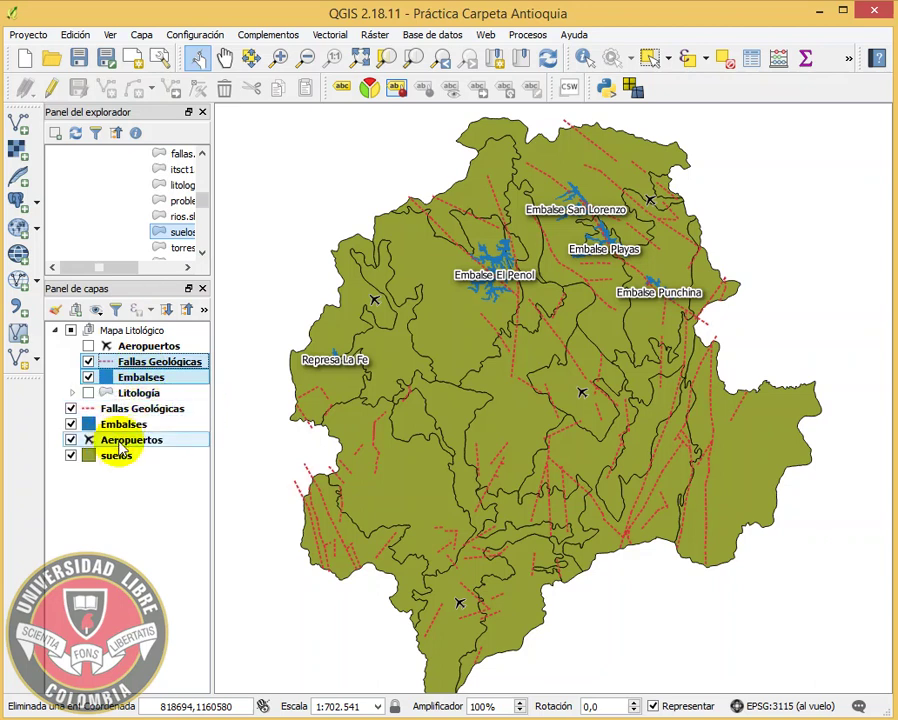
Group the ungrouped Fallas Geológicas, Embalses, Aeropuertos and suelos layers and name the group Mapa de Suelos.
click(120, 412)
ctrl+click(120, 424)
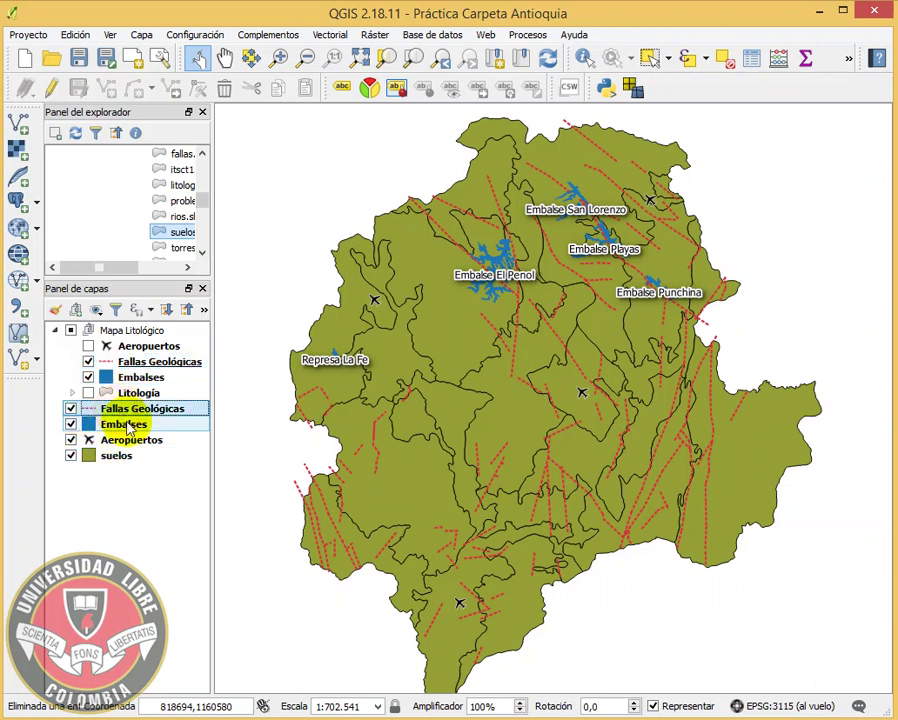
ctrl+click(124, 440)
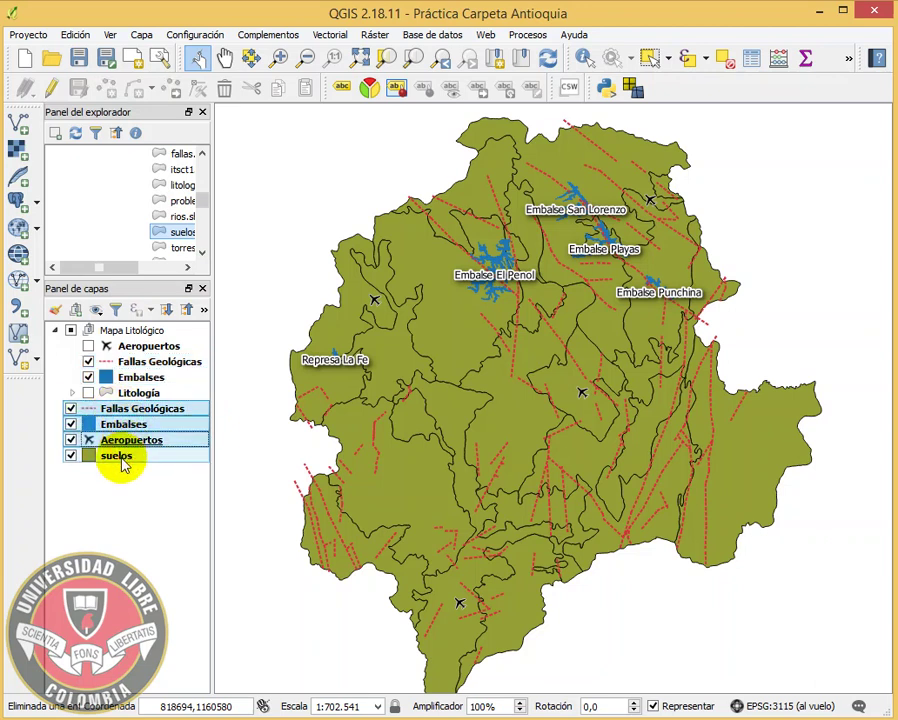
ctrl+click(122, 458)
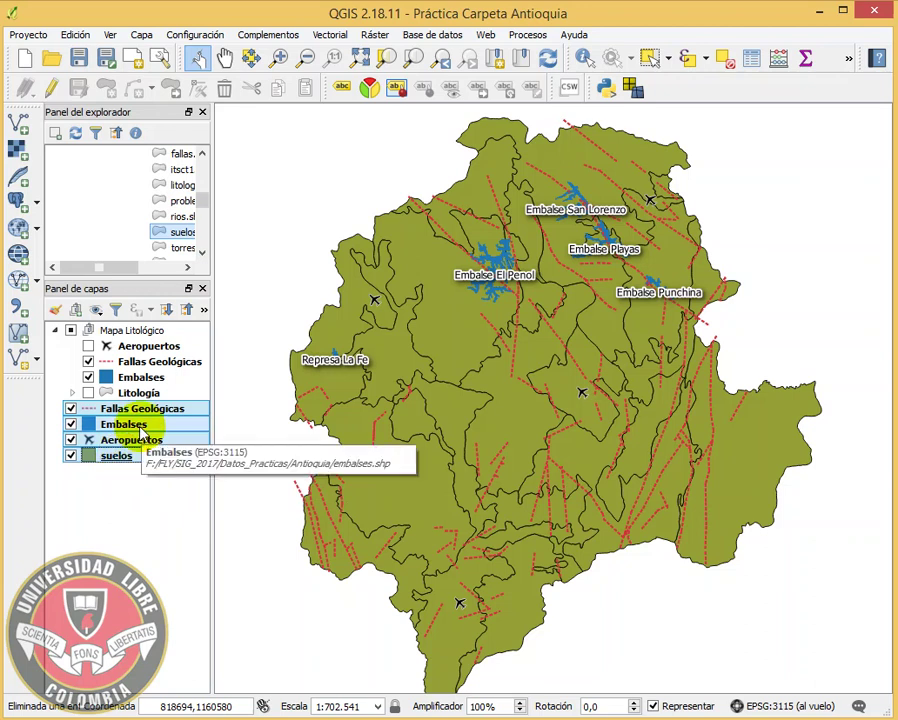
right_click(141, 428)
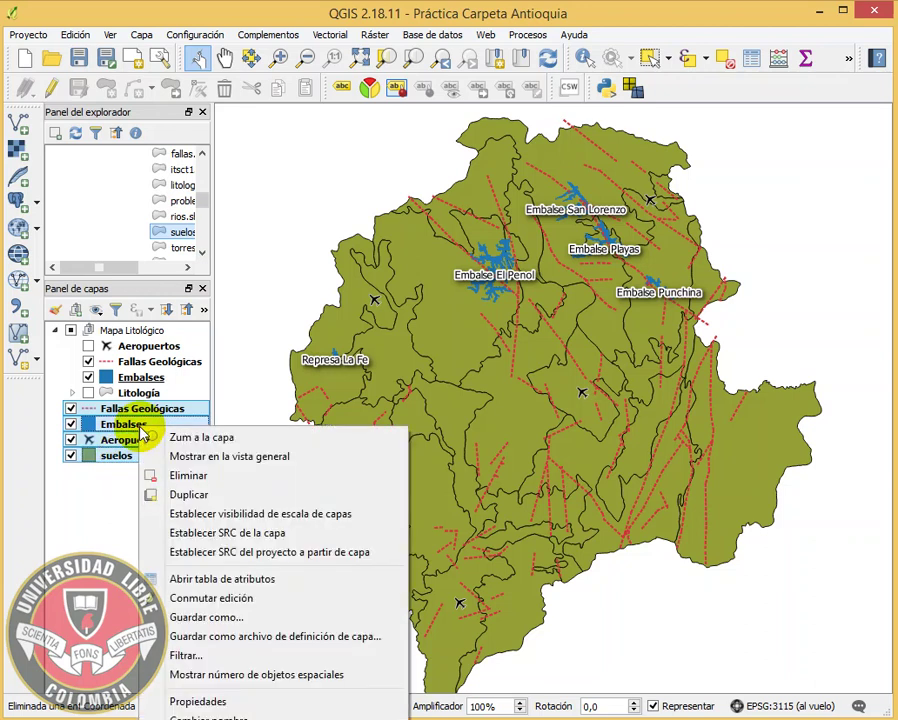
click(295, 704)
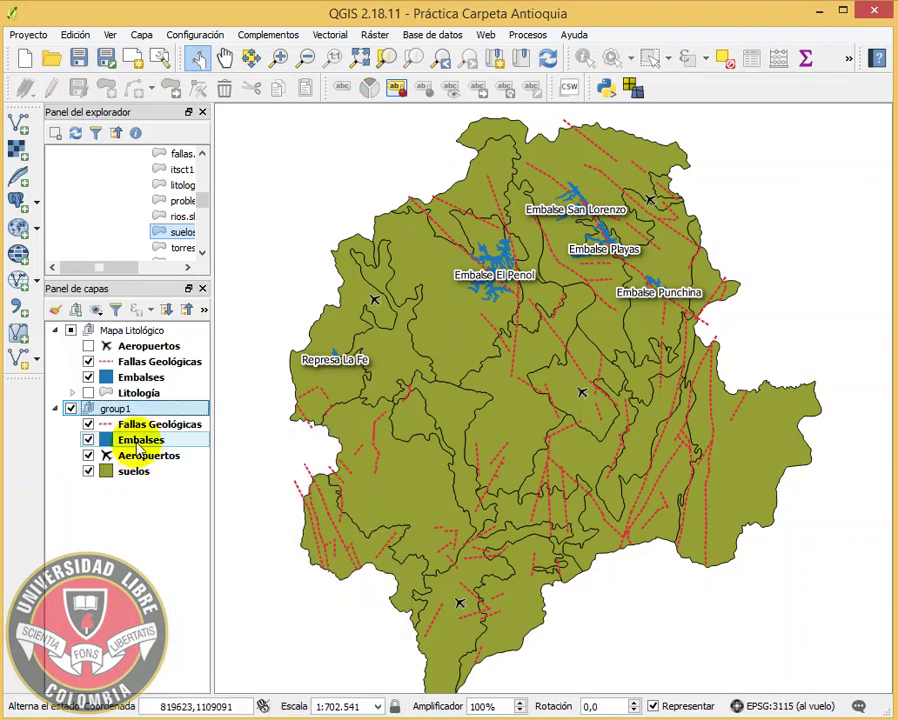
click(125, 410)
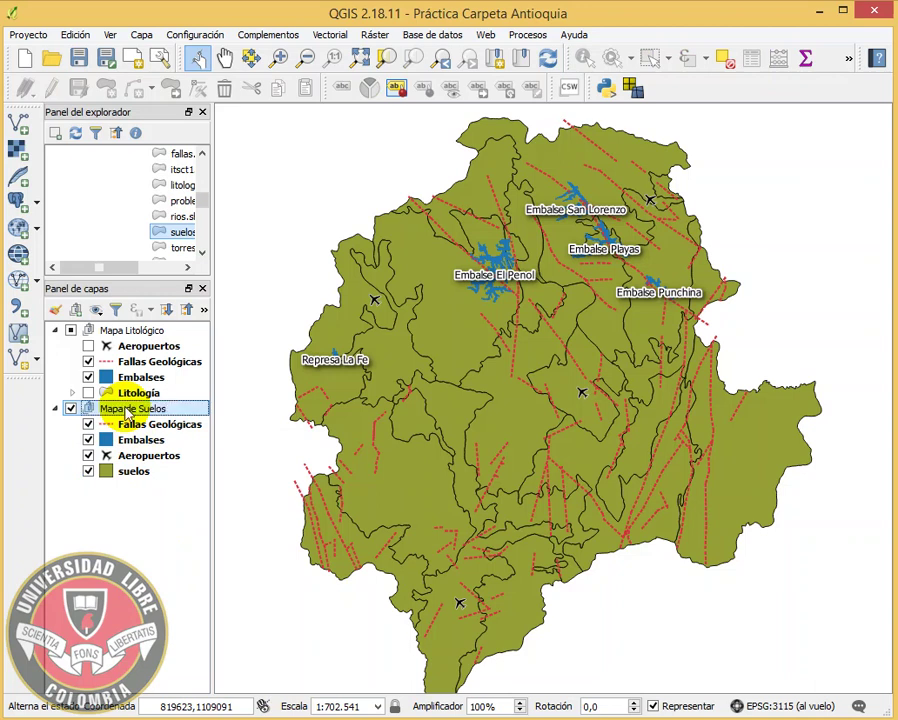
key(Return)
Examine the suelos layer's attribute table sorted in descending order by the COMPRESIBI field, and close it.
click(132, 473)
click(132, 476)
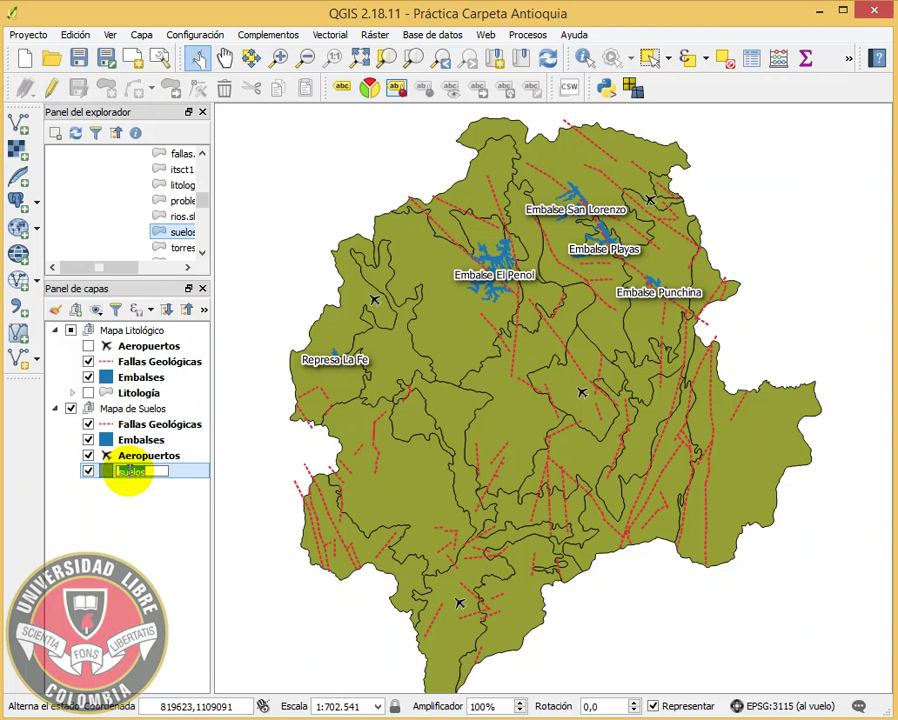
right_click(130, 474)
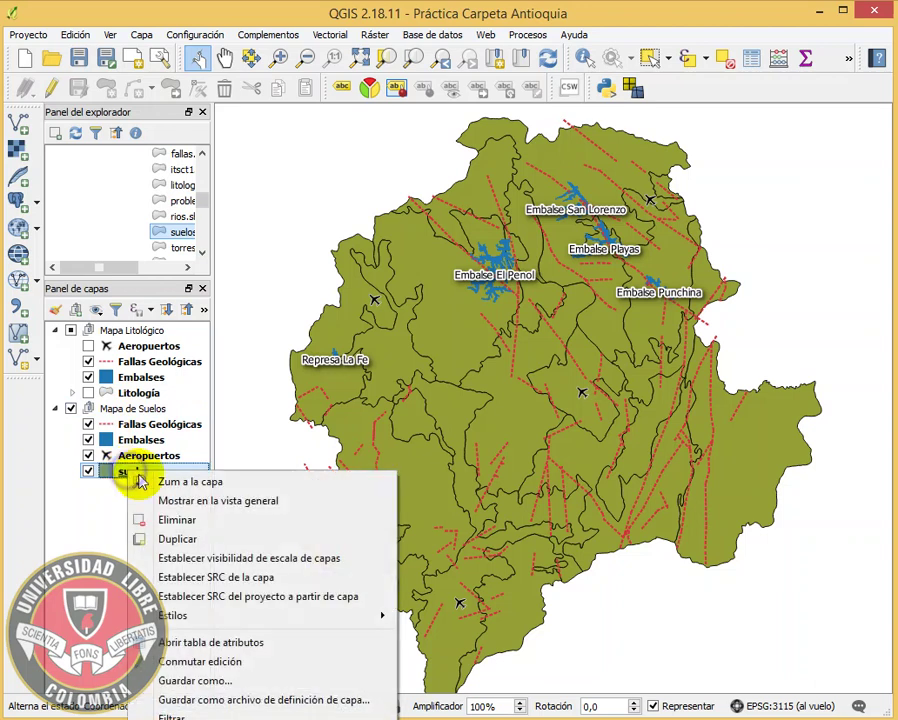
click(266, 643)
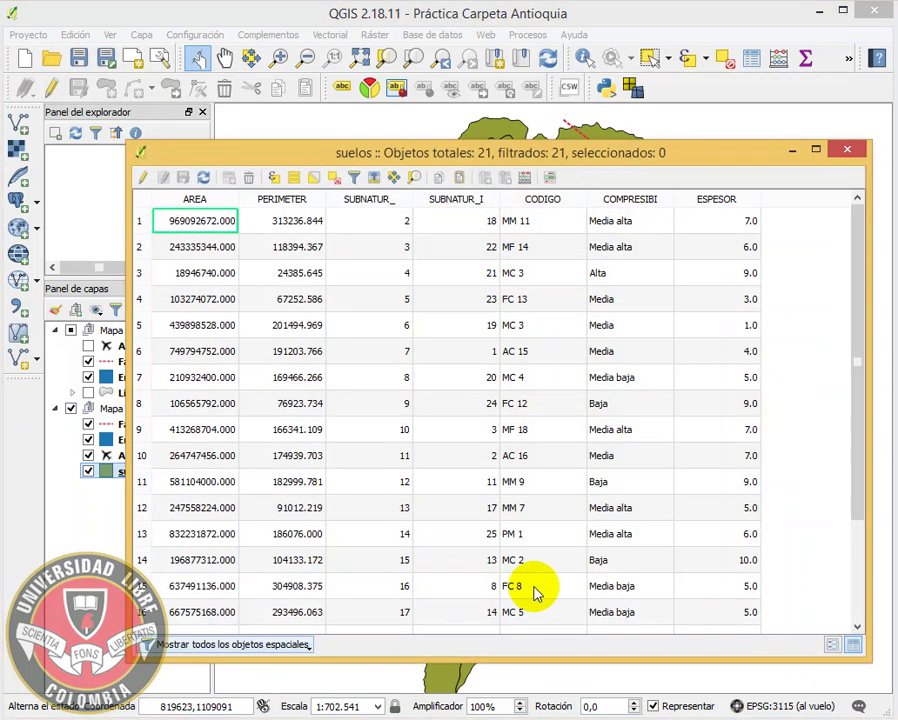
click(638, 205)
click(638, 205)
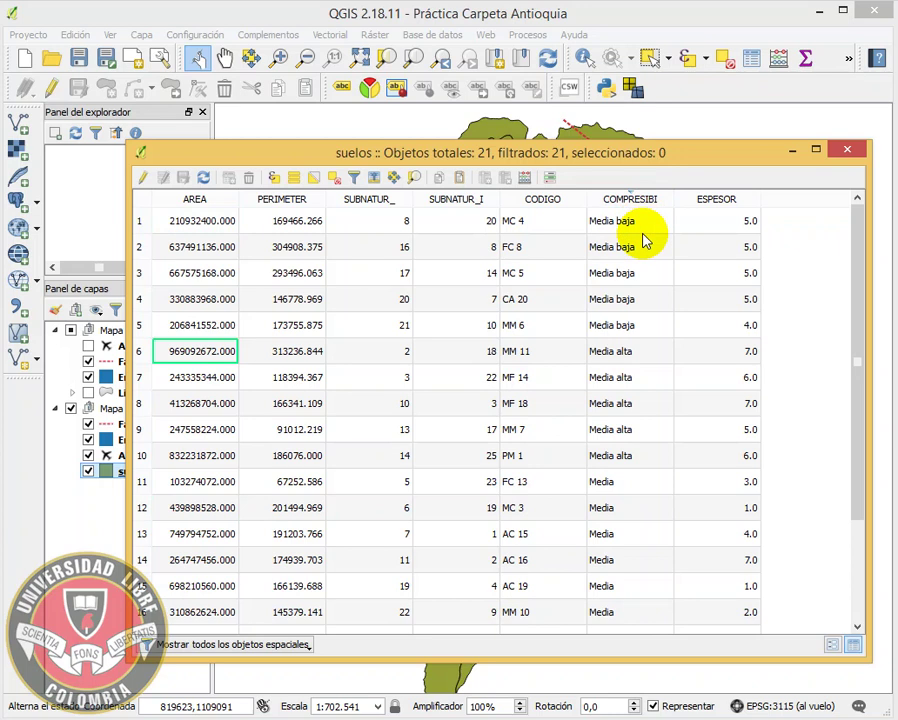
click(848, 152)
Rename the suelos layer as Compresibilidad del Suelo.
key(F2)
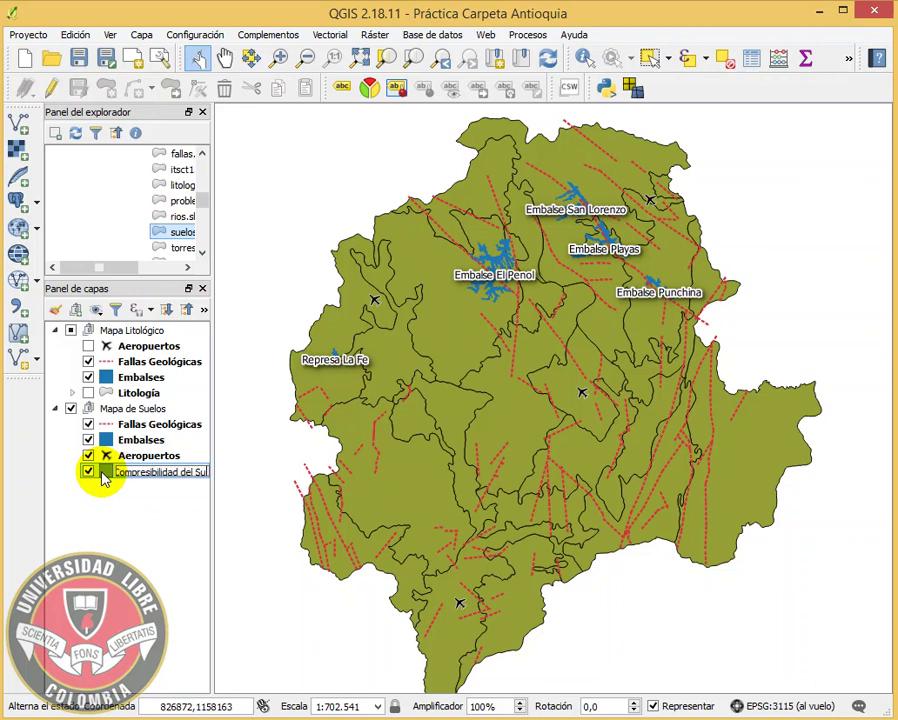
key(Return)
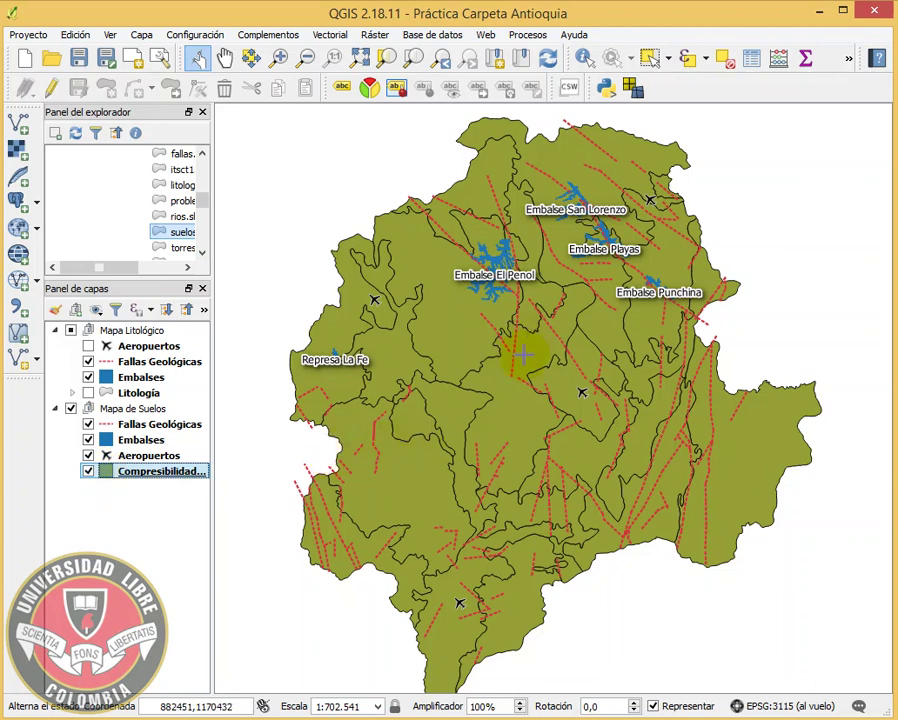
Style the Compresibilidad del Suelo layer as categorized by the AREA column with random colours, and expand its legend classes.
double_click(129, 474)
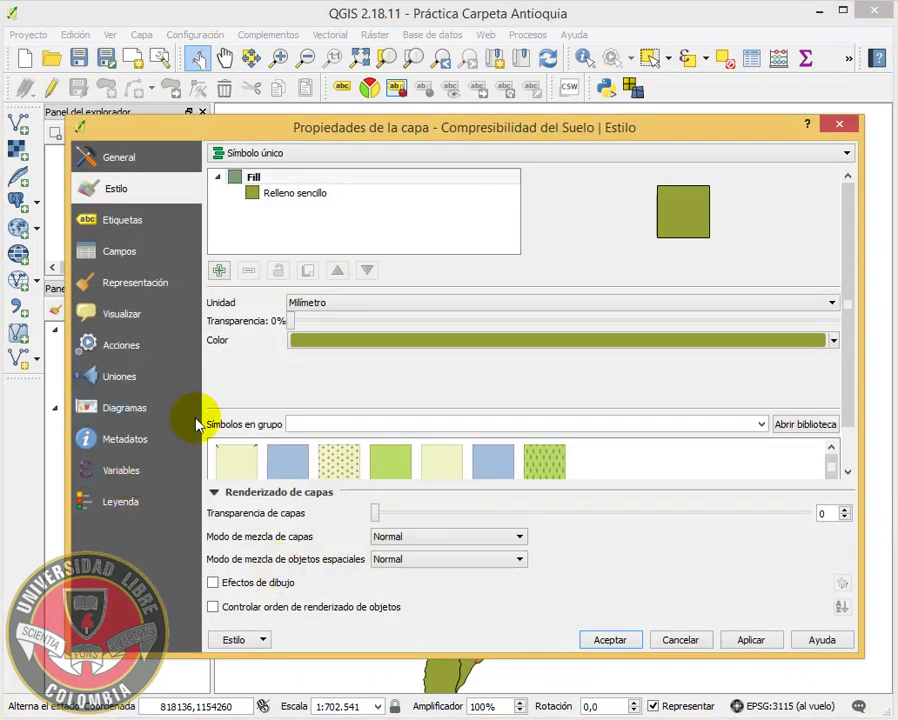
click(129, 192)
click(846, 154)
click(257, 198)
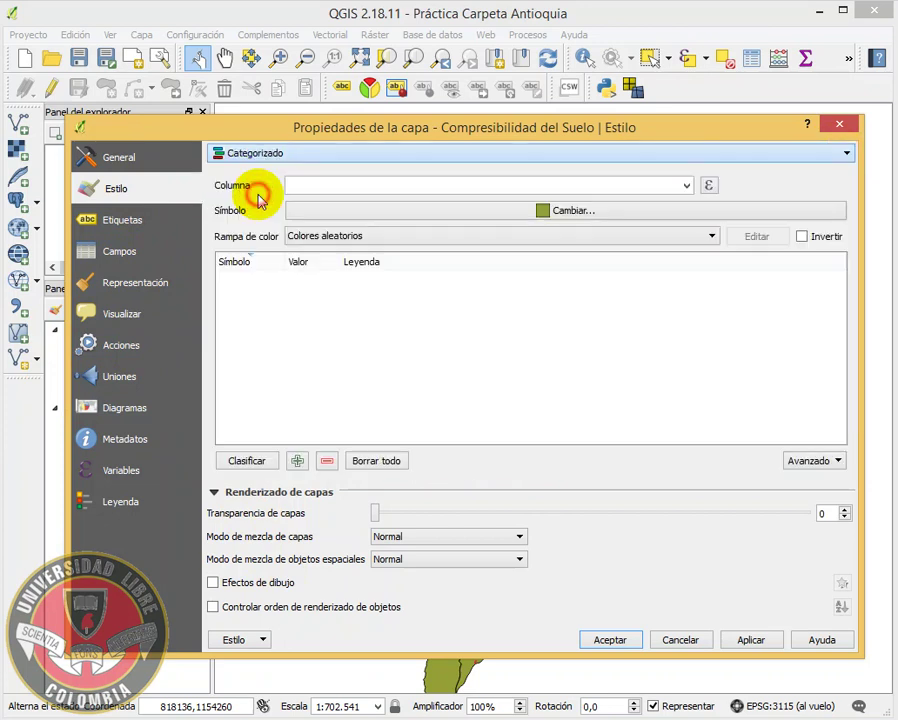
click(686, 186)
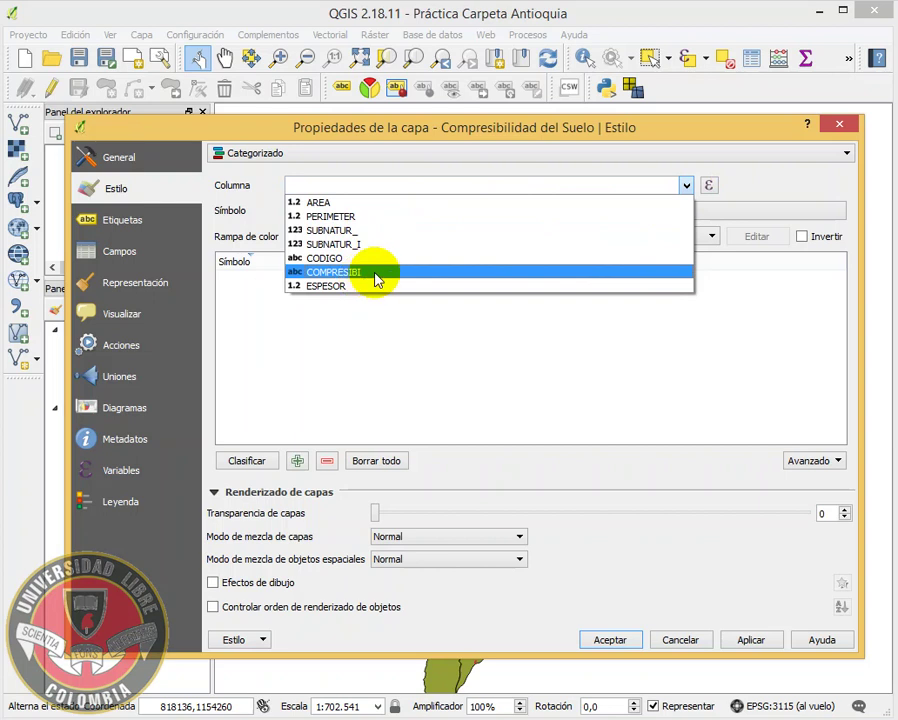
click(381, 204)
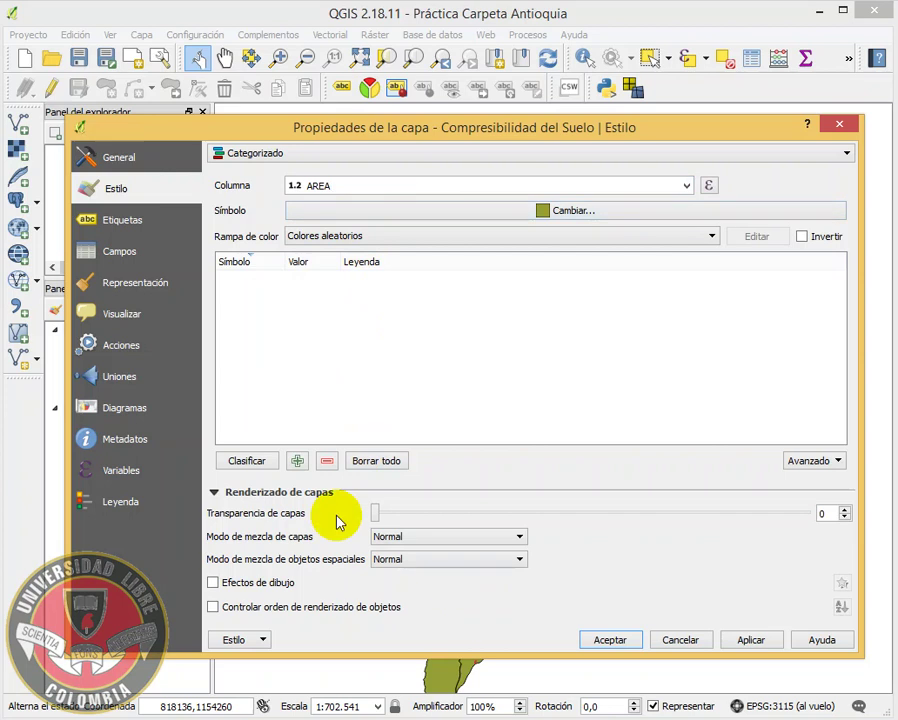
click(250, 460)
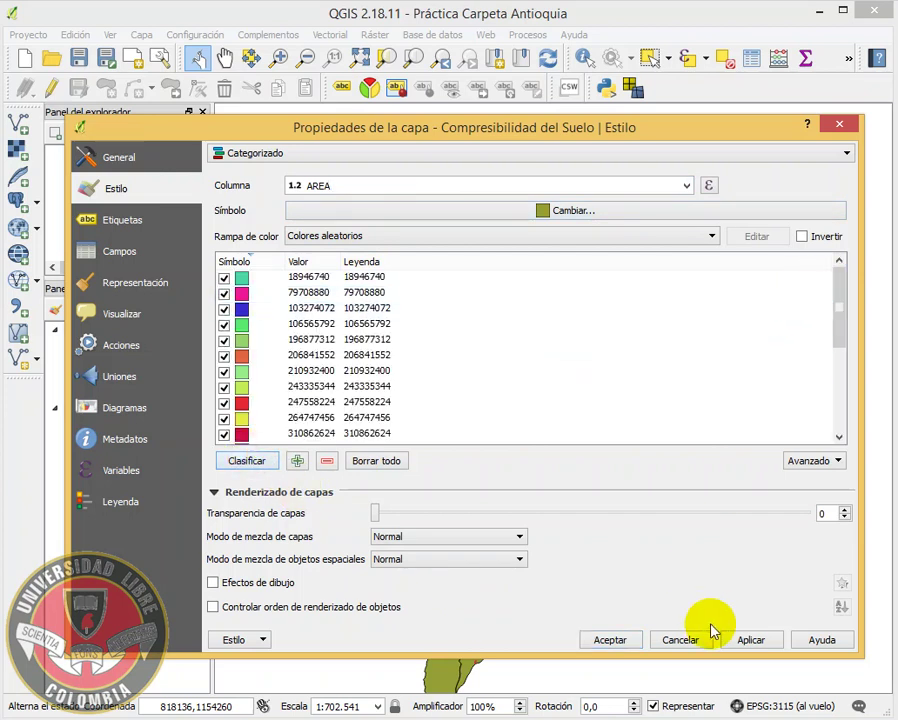
click(614, 639)
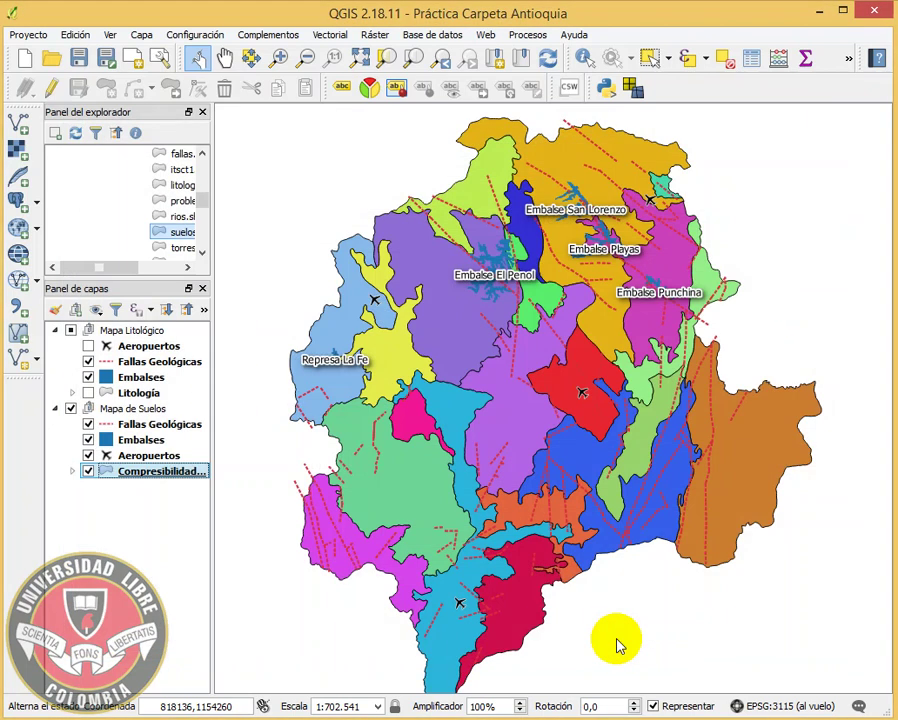
click(72, 471)
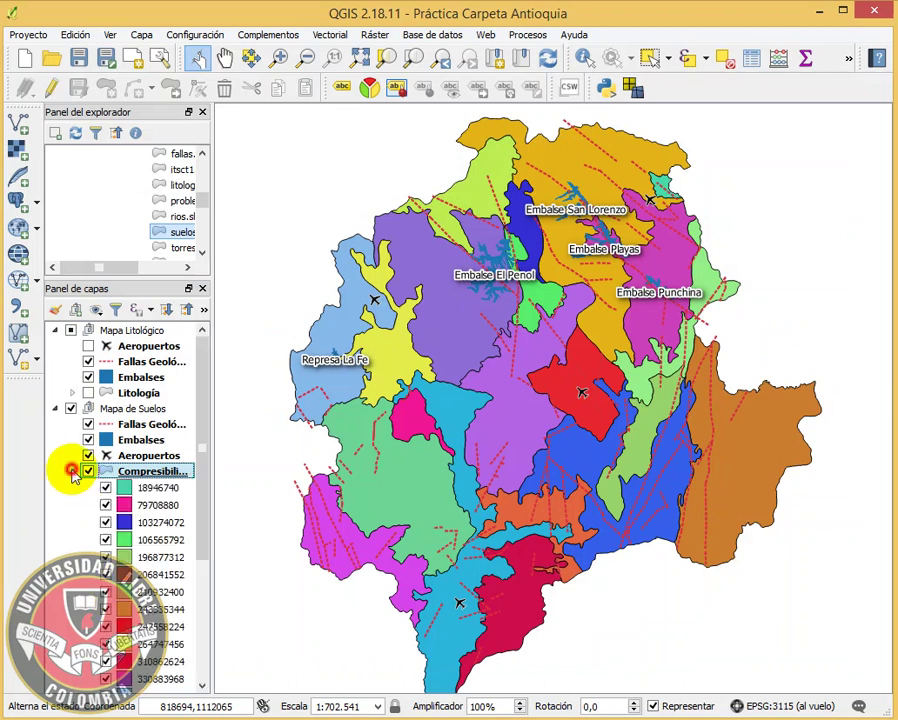
drag(206, 510, 220, 550)
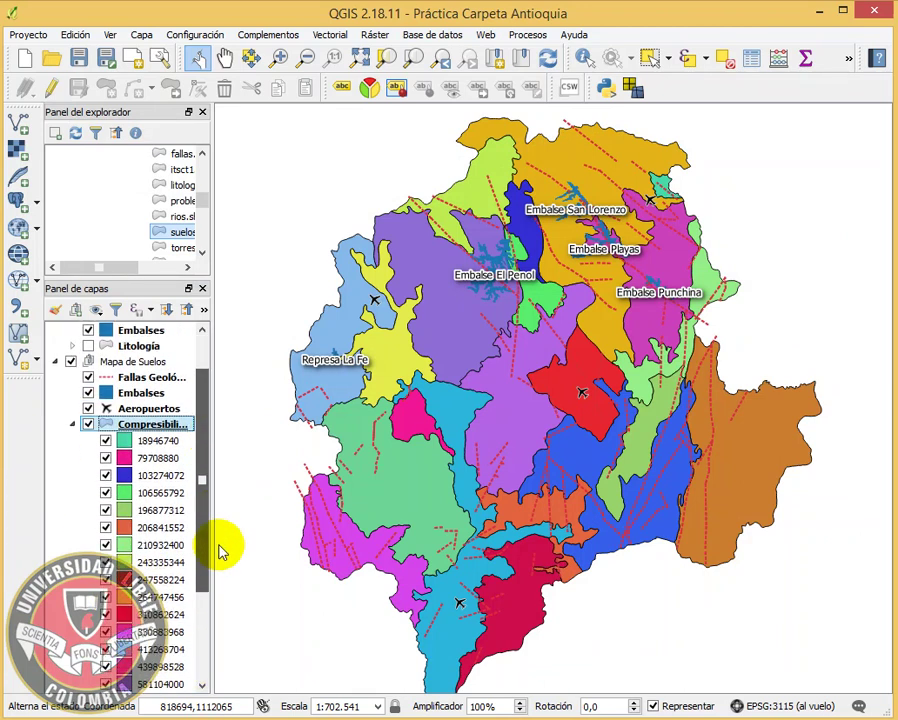
Examine the COMPRESIBI field in the Compresibilidad del Suelo layer's attribute table, and close the table.
right_click(141, 422)
click(313, 603)
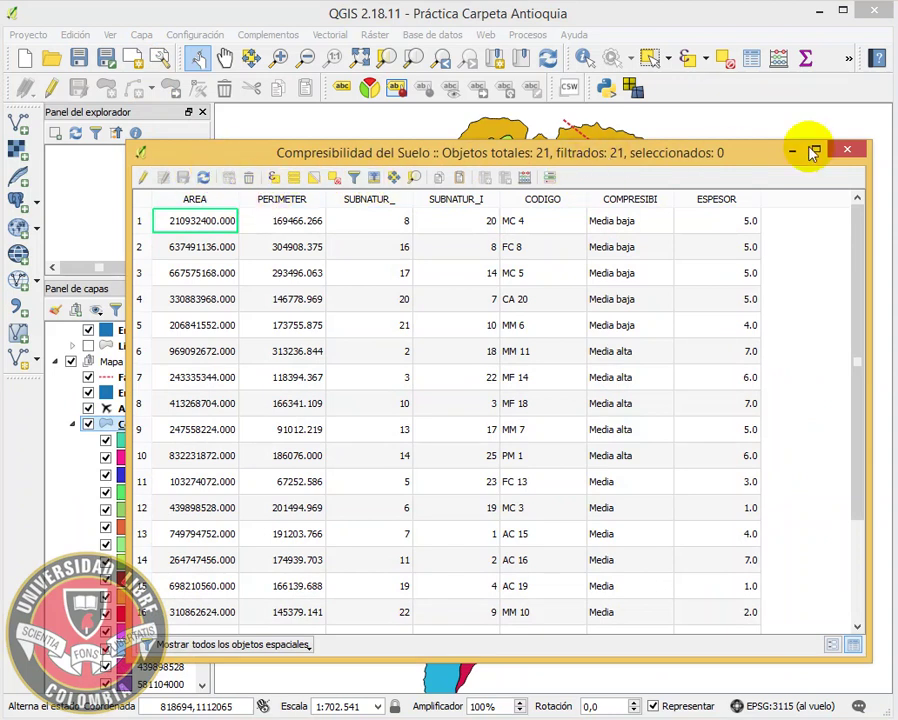
click(843, 150)
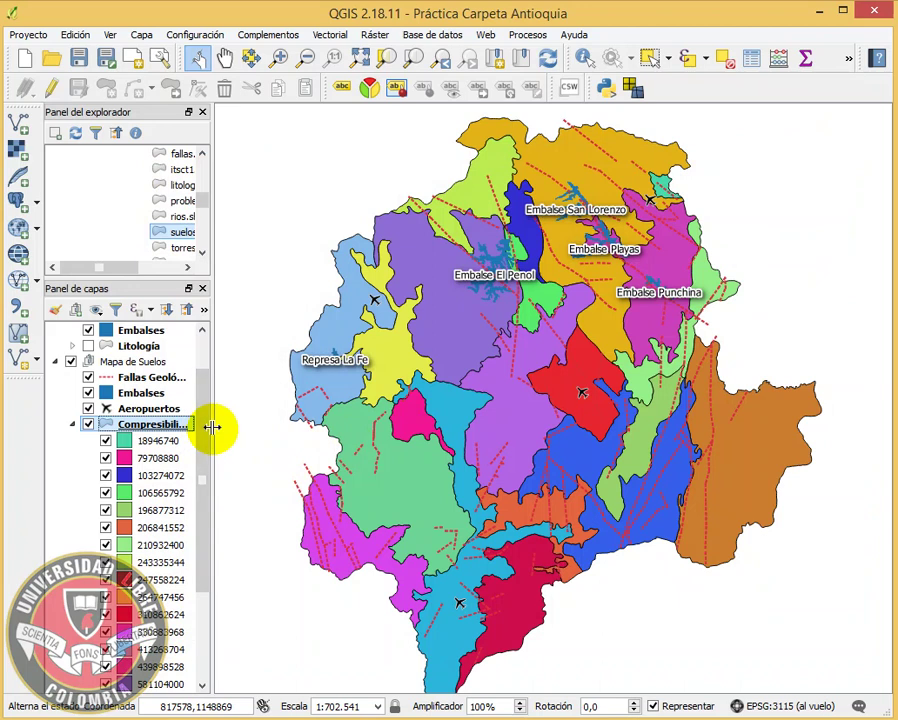
Replace the Compresibilidad del Suelo layer's AREA classes with categories from the COMPRESIBI column using the RdBu colour ramp.
double_click(140, 428)
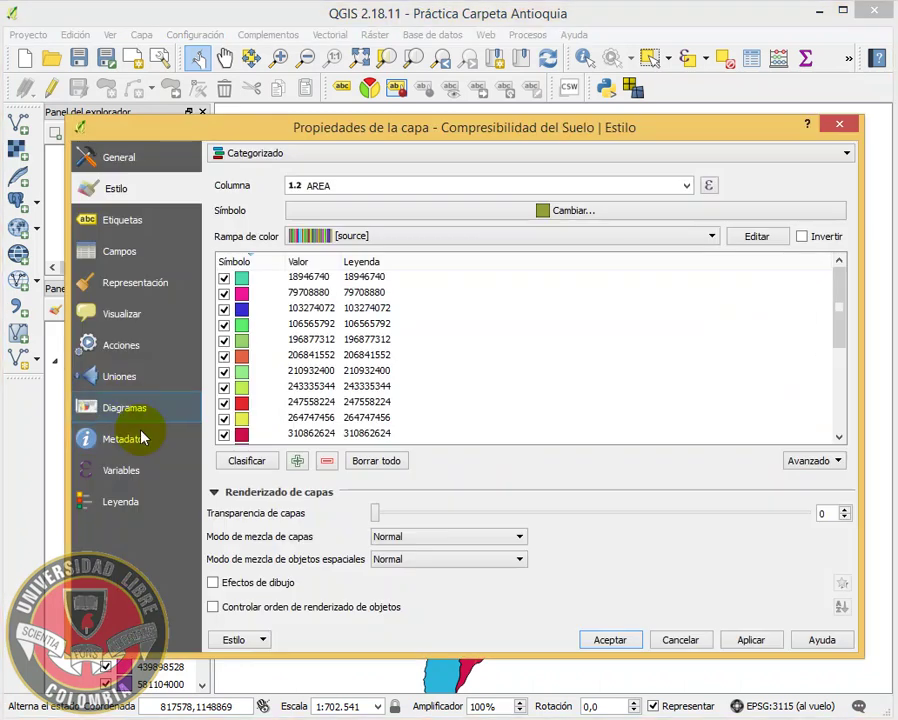
drag(545, 135, 558, 75)
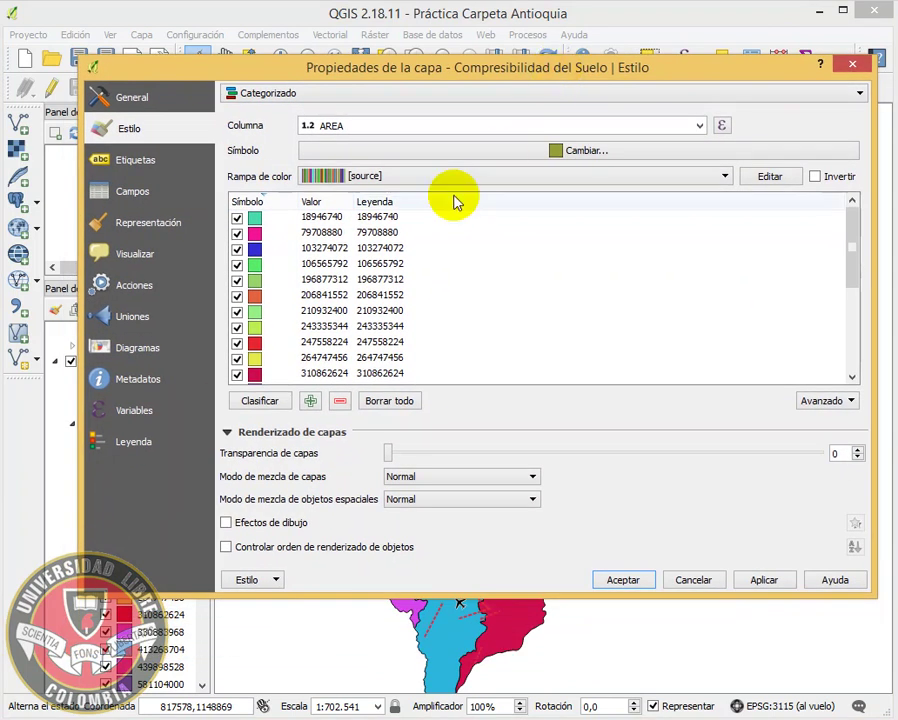
click(389, 401)
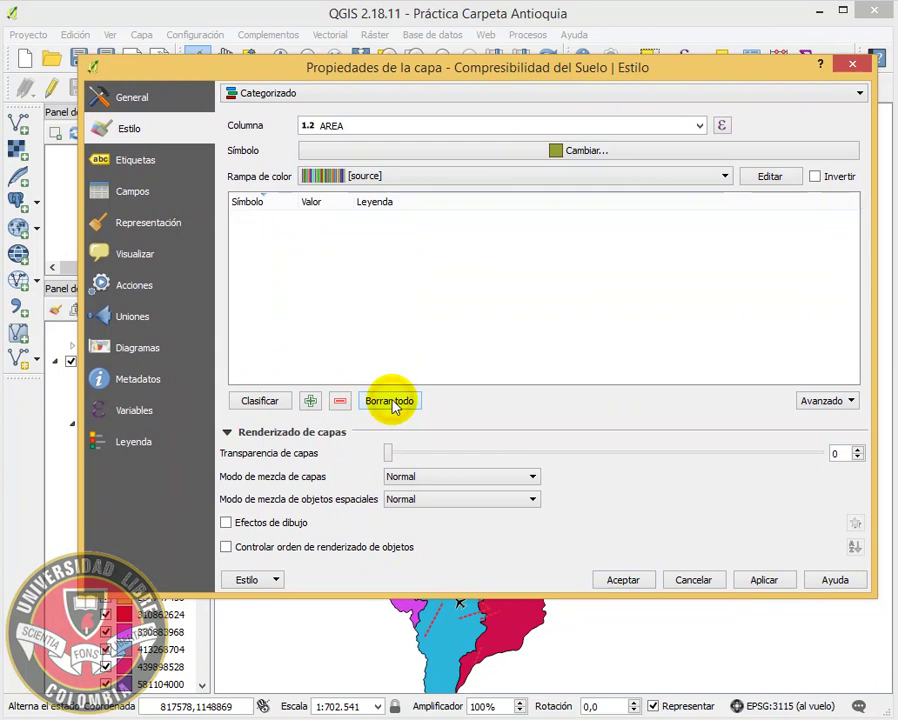
click(698, 126)
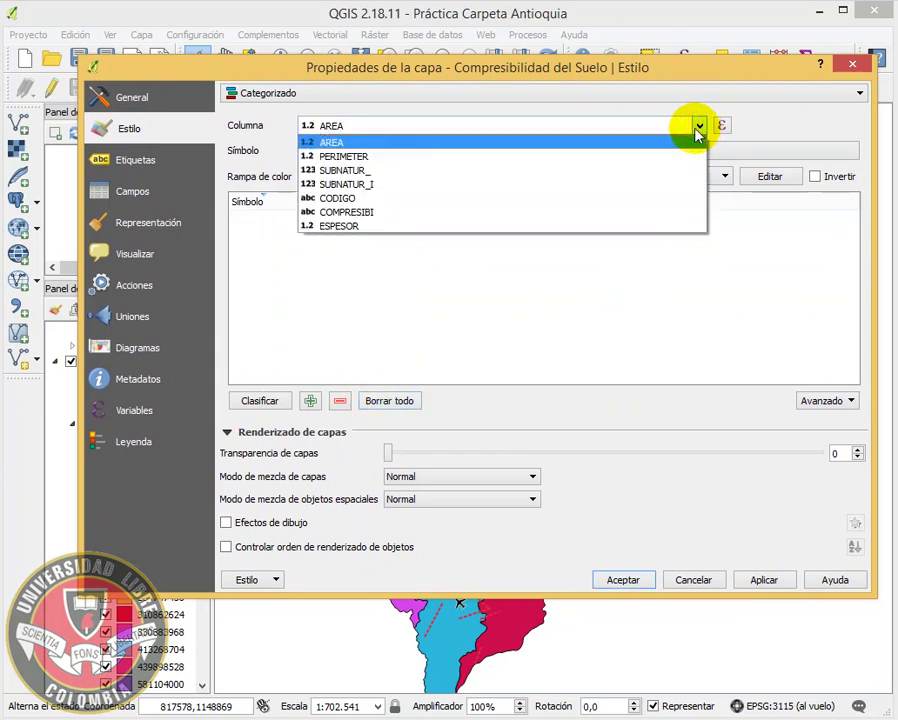
click(386, 213)
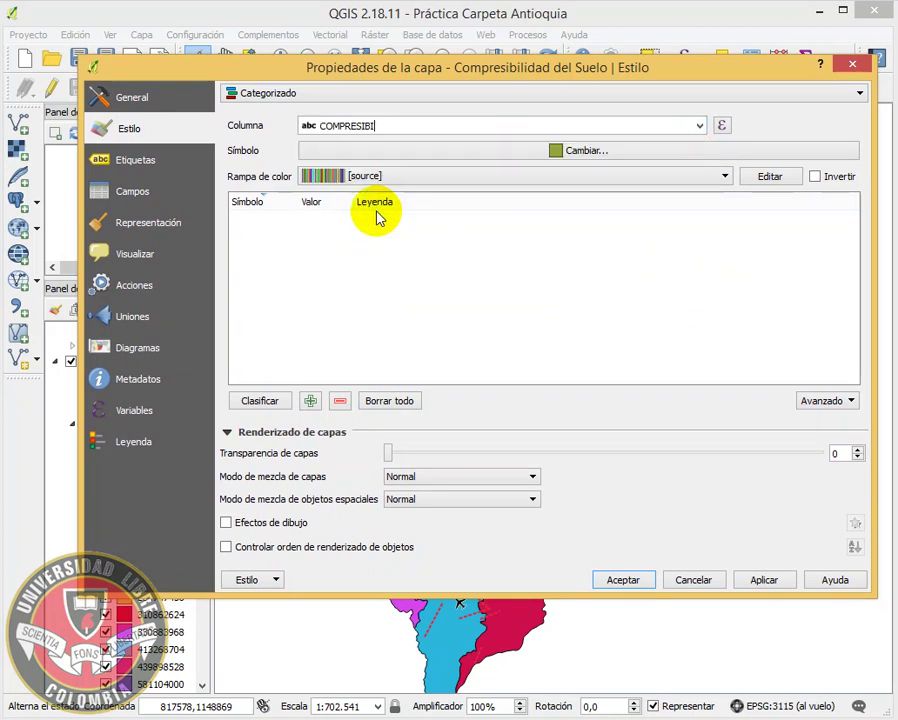
click(726, 177)
drag(726, 226, 728, 261)
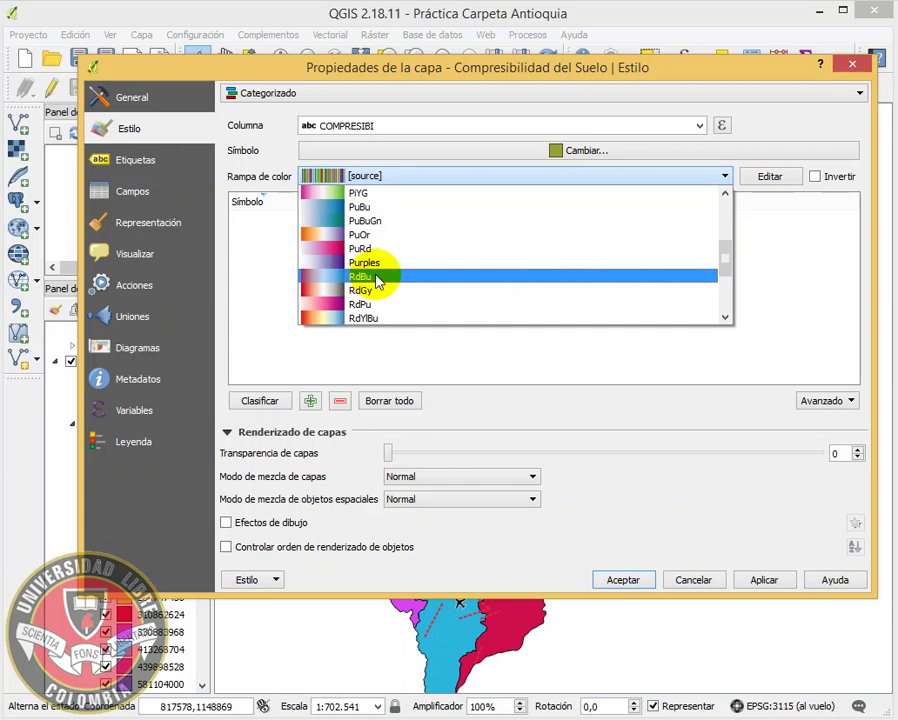
click(376, 277)
click(260, 401)
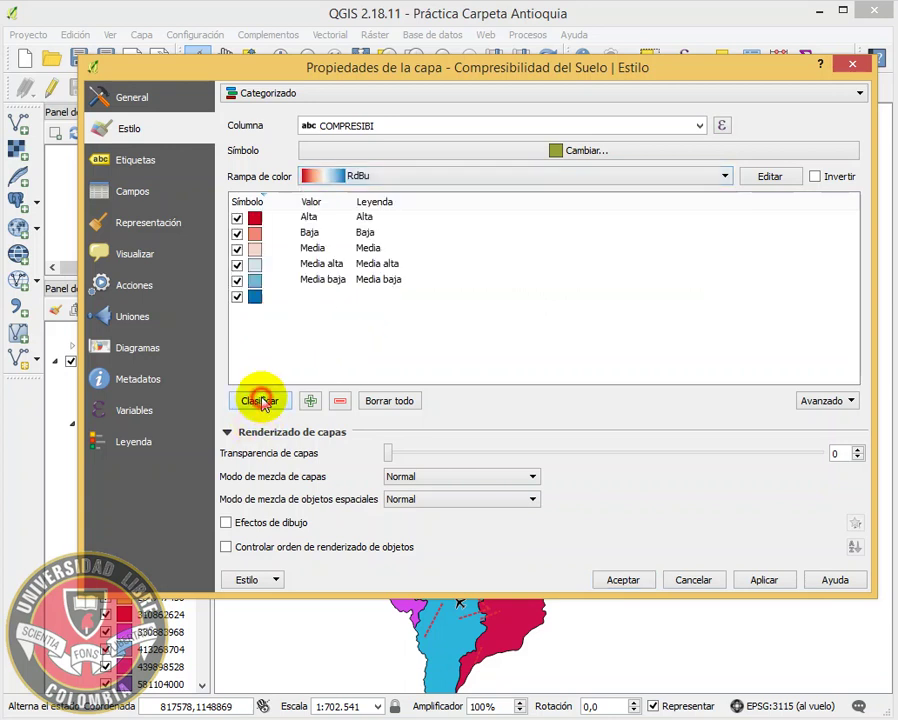
Delete the empty-value class and reorder the remaining classes as Alta, Media alta, Media, Media baja, Baja.
click(285, 298)
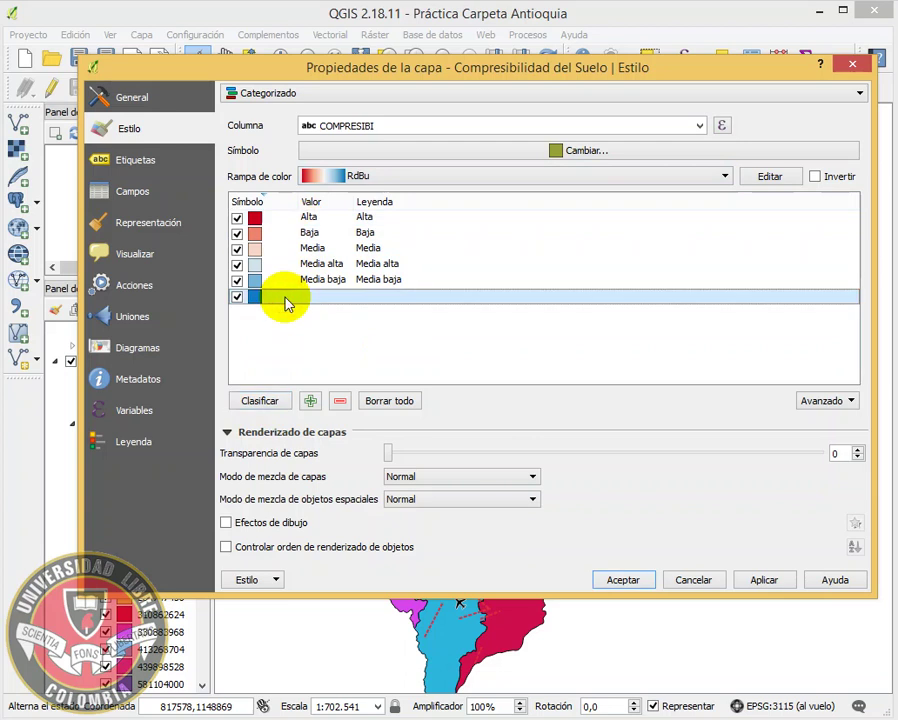
click(340, 402)
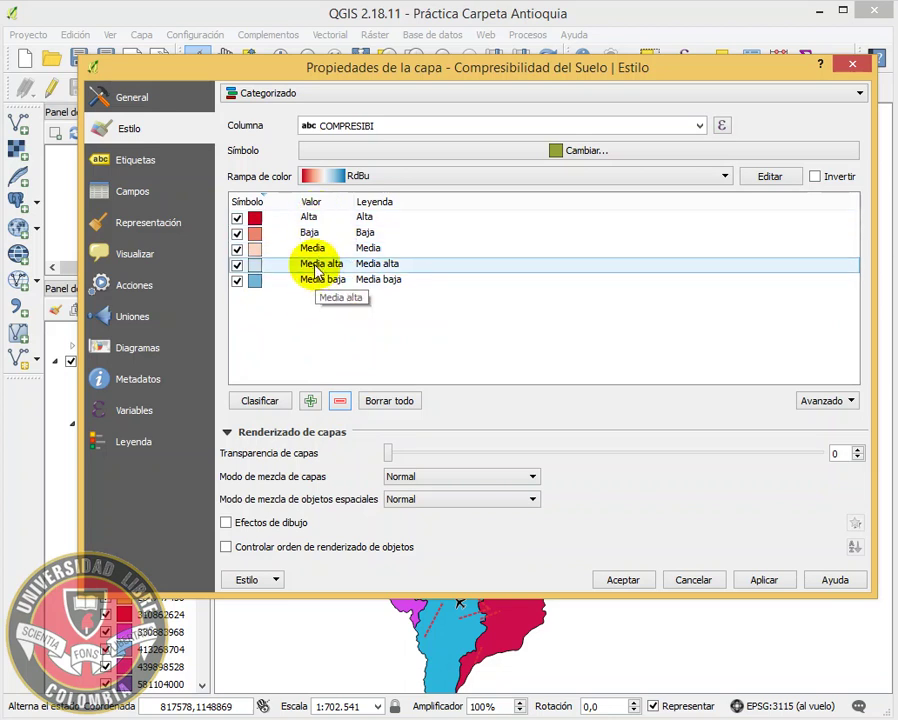
click(326, 234)
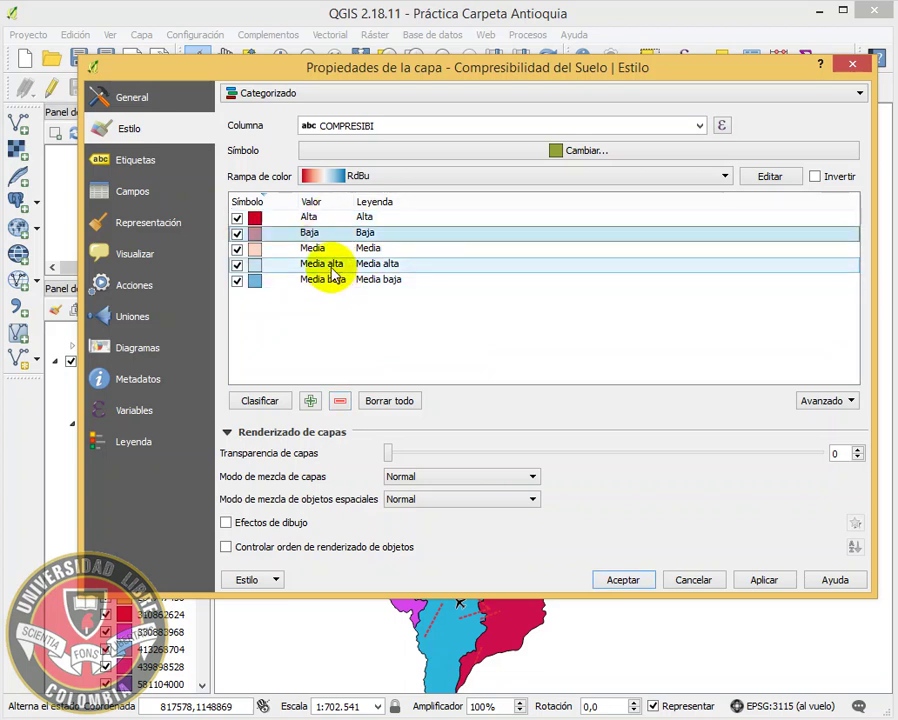
drag(320, 263, 343, 268)
click(338, 280)
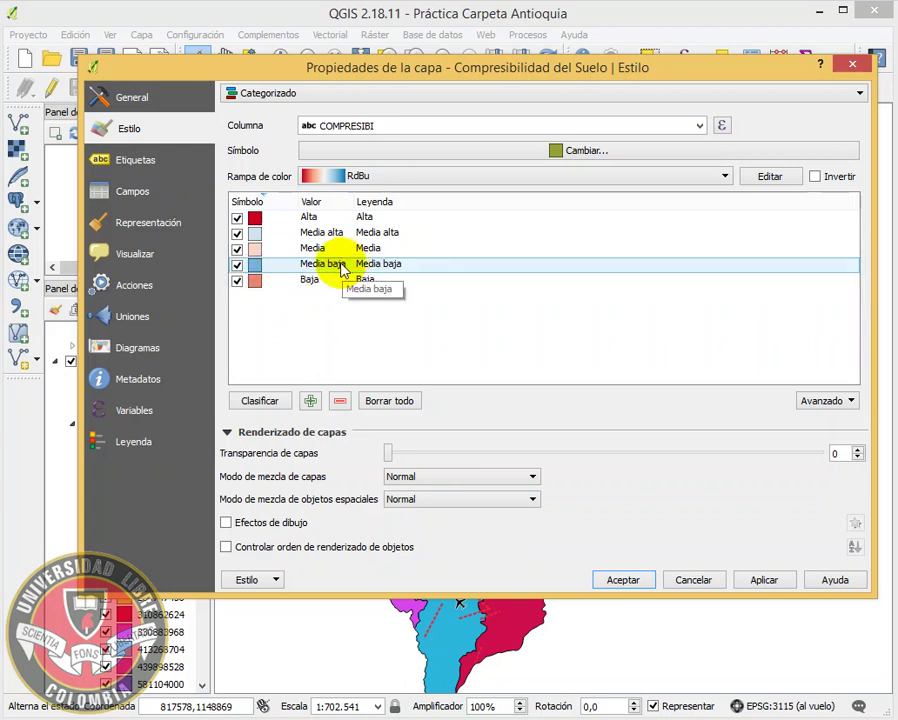
Recolour the reordered classes along the RdBu ramp by inverting it and reverting the inversion, and apply the style.
click(817, 177)
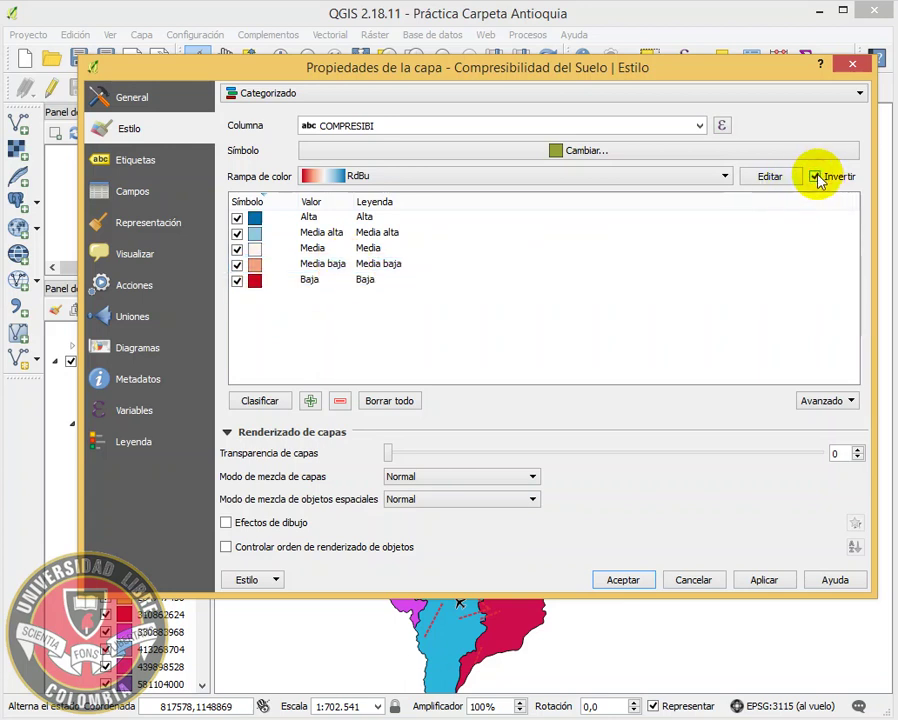
click(816, 177)
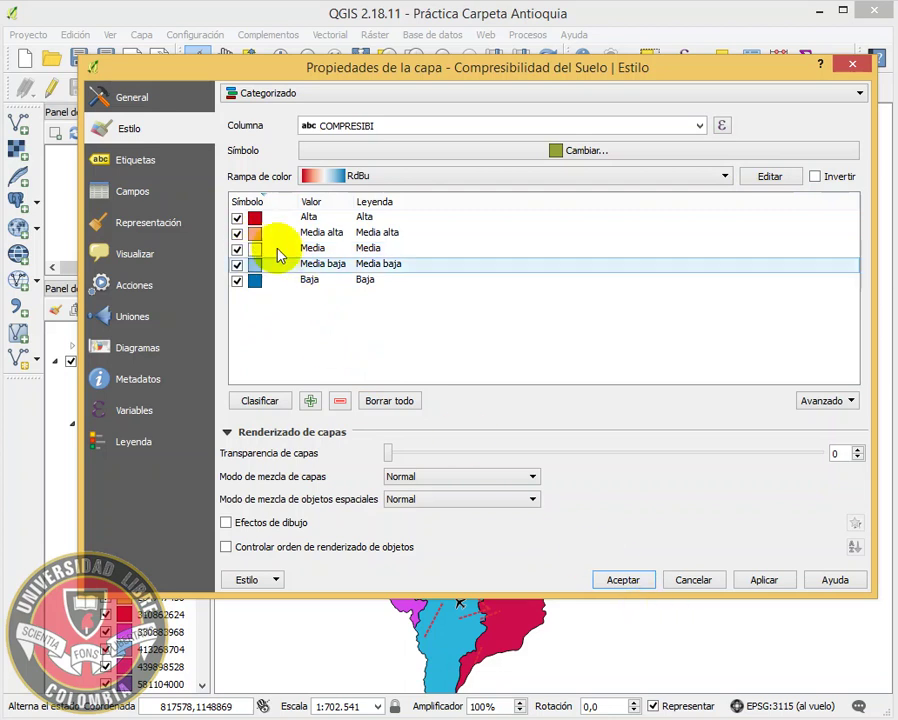
click(752, 578)
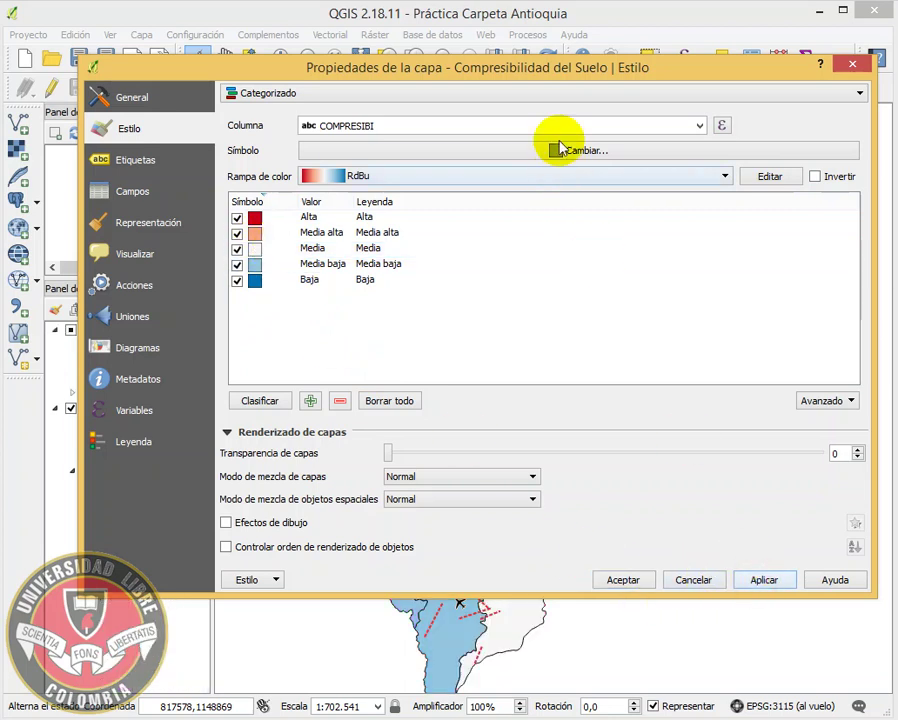
Change the Media class's fill to a light yellow, apply it, and accept the layer properties.
drag(551, 75, 537, 110)
click(255, 277)
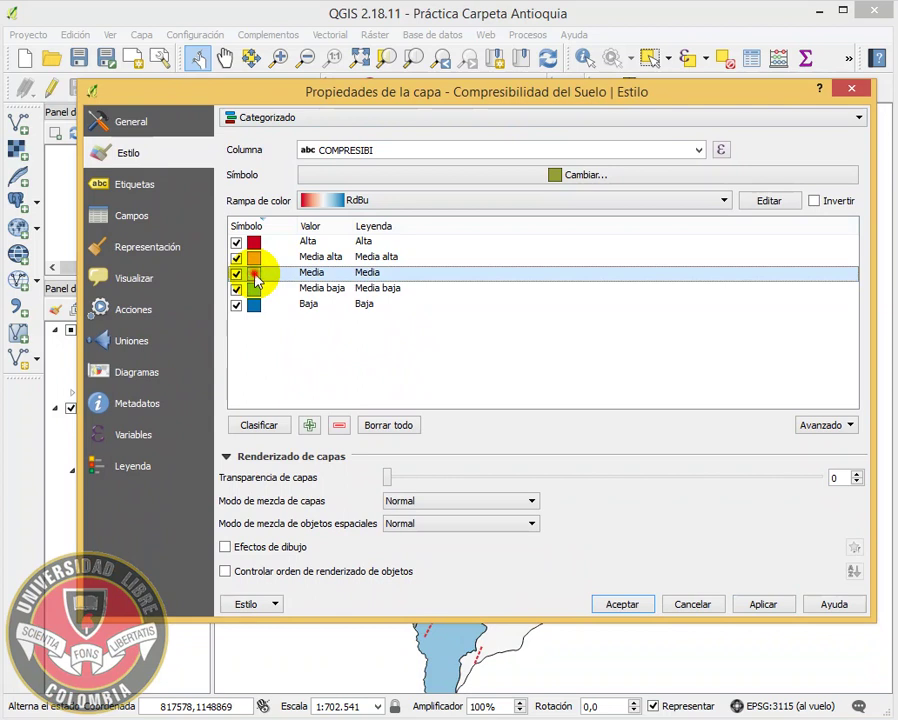
double_click(255, 276)
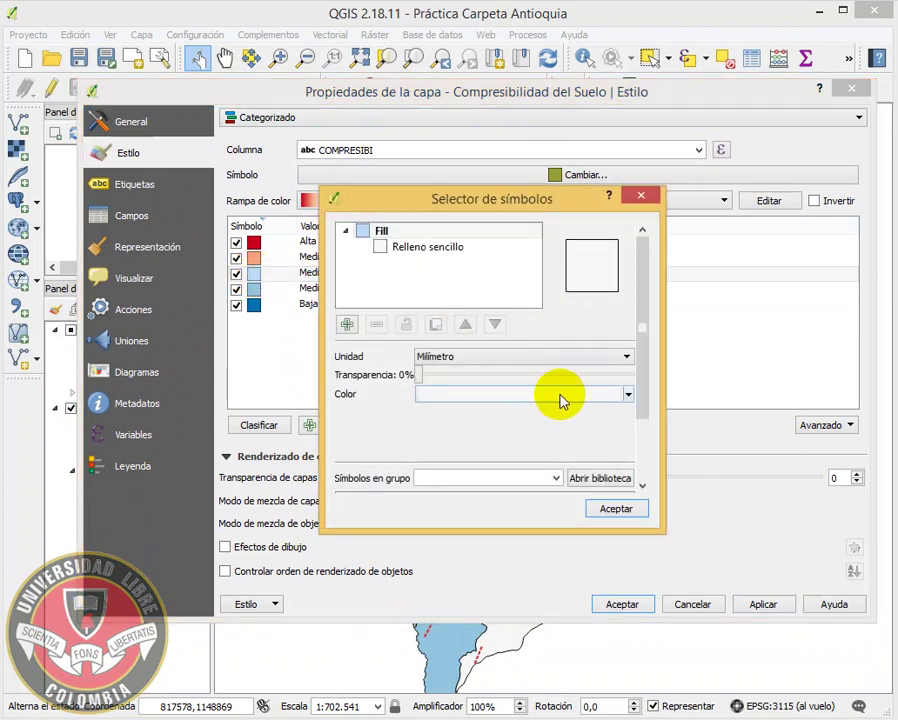
click(628, 395)
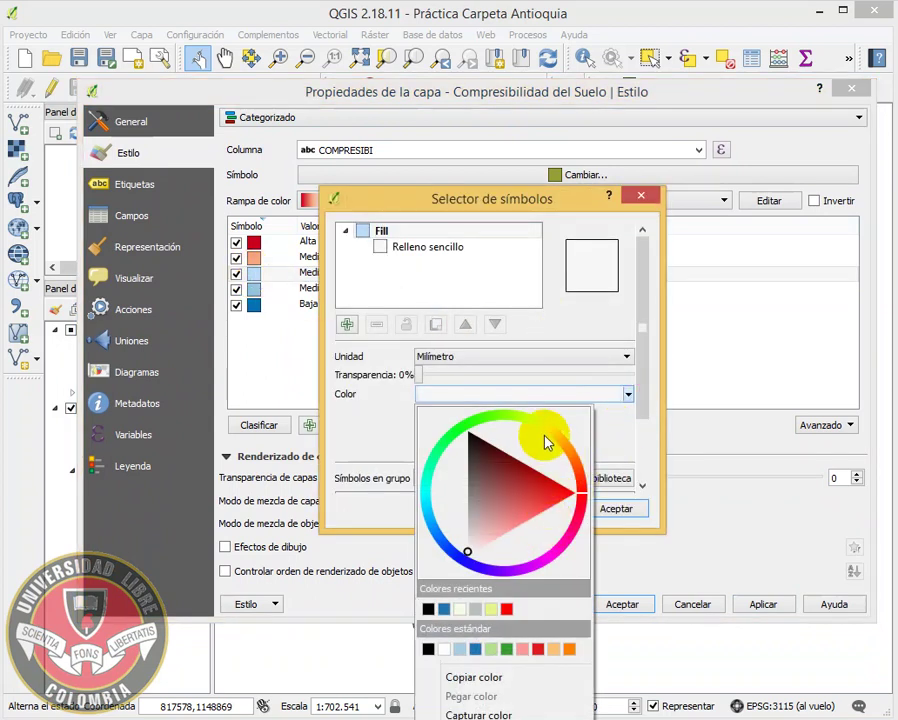
drag(545, 441, 533, 421)
click(535, 498)
mouse_move(535, 500)
mouse_down()
mouse_move(544, 506)
mouse_move(540, 487)
mouse_move(524, 503)
mouse_move(528, 488)
mouse_move(554, 485)
mouse_move(540, 525)
mouse_up()
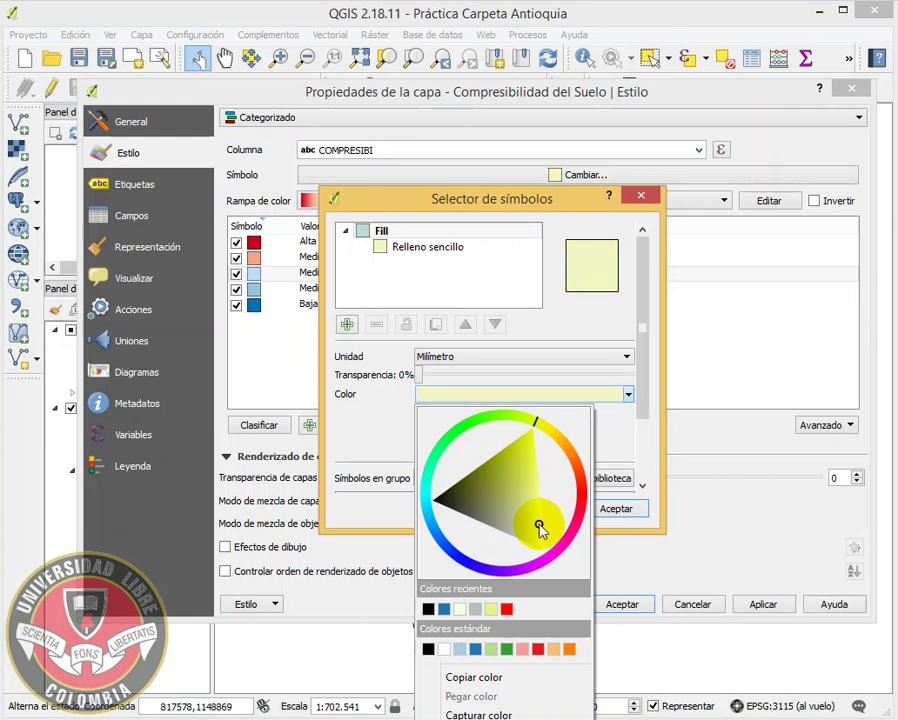
click(512, 676)
click(614, 507)
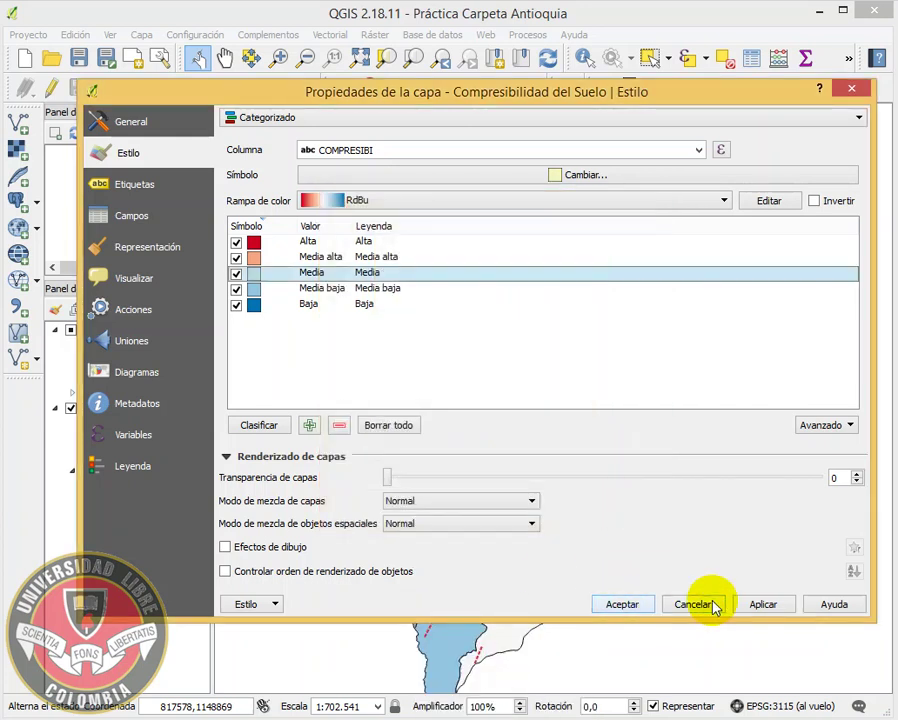
click(762, 604)
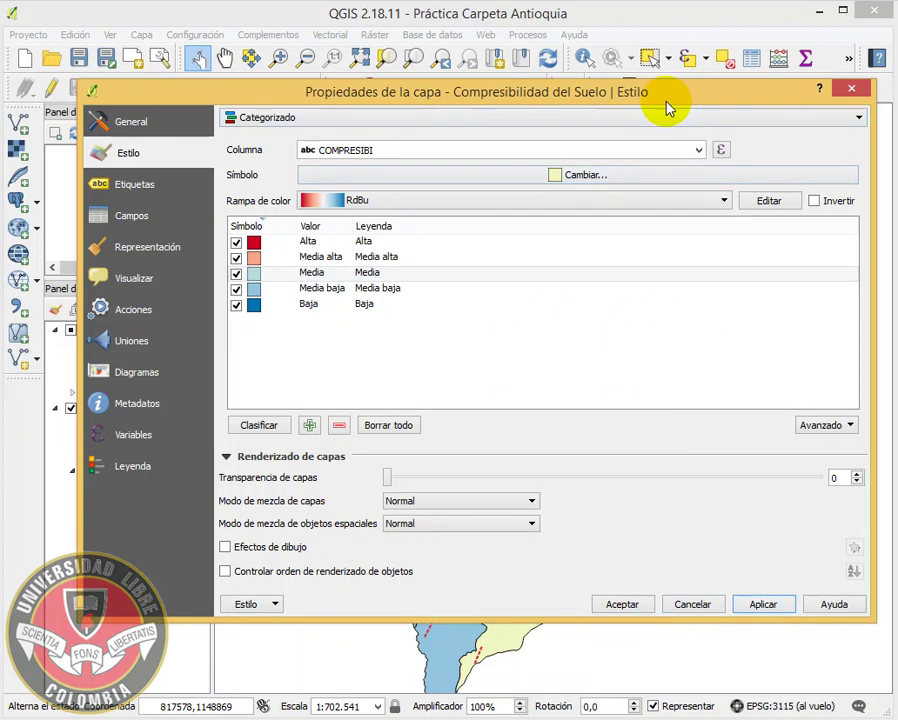
drag(676, 104, 540, 86)
click(516, 594)
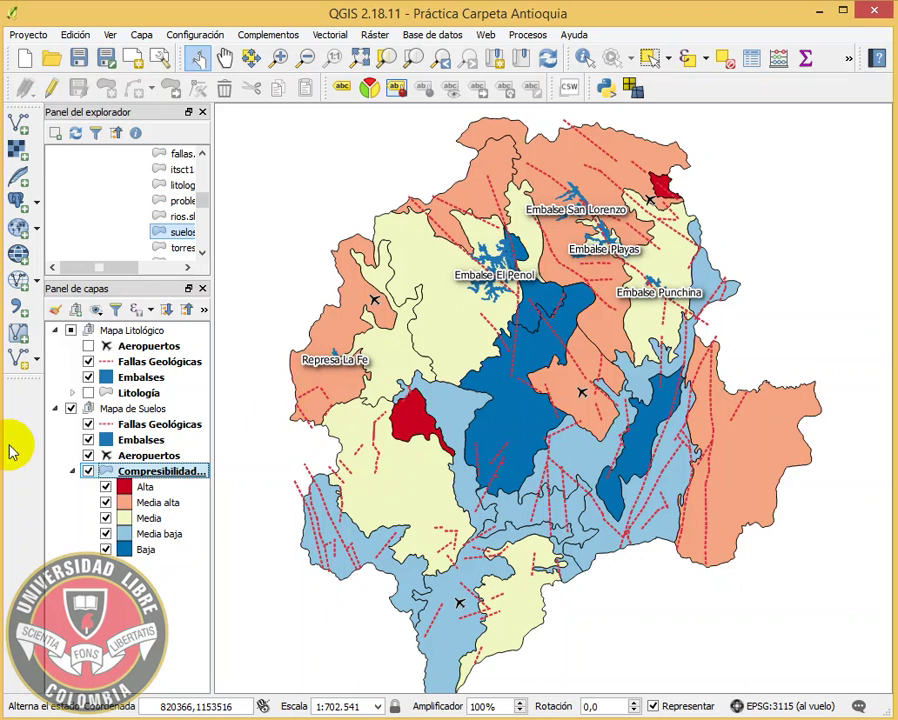
Hide the whole Mapa Litológico group and expand the legends of Litología and Compresibilidad del Suelo.
click(71, 331)
click(71, 331)
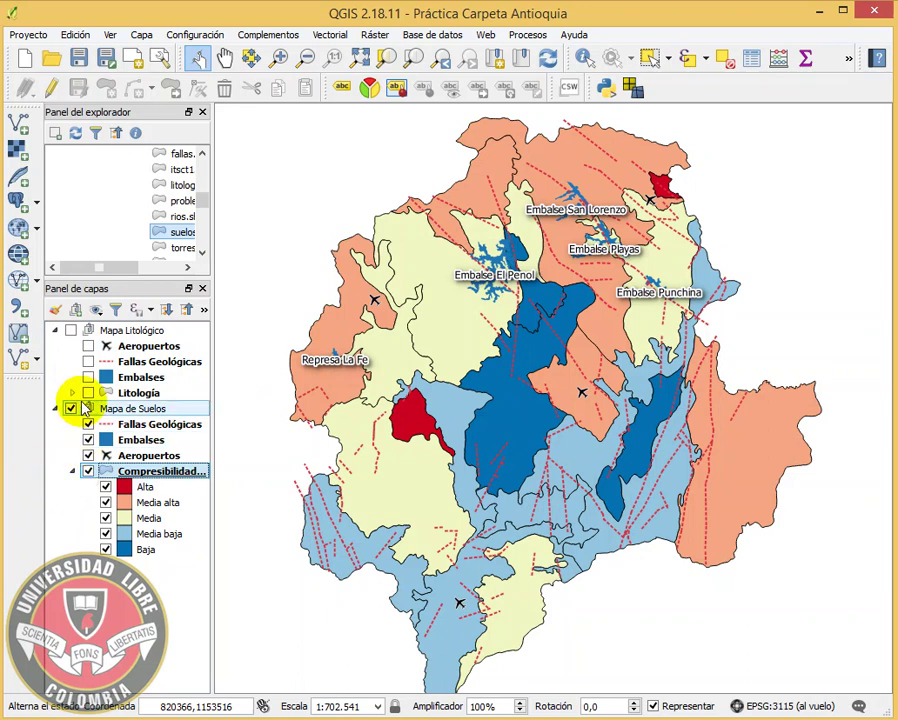
click(73, 471)
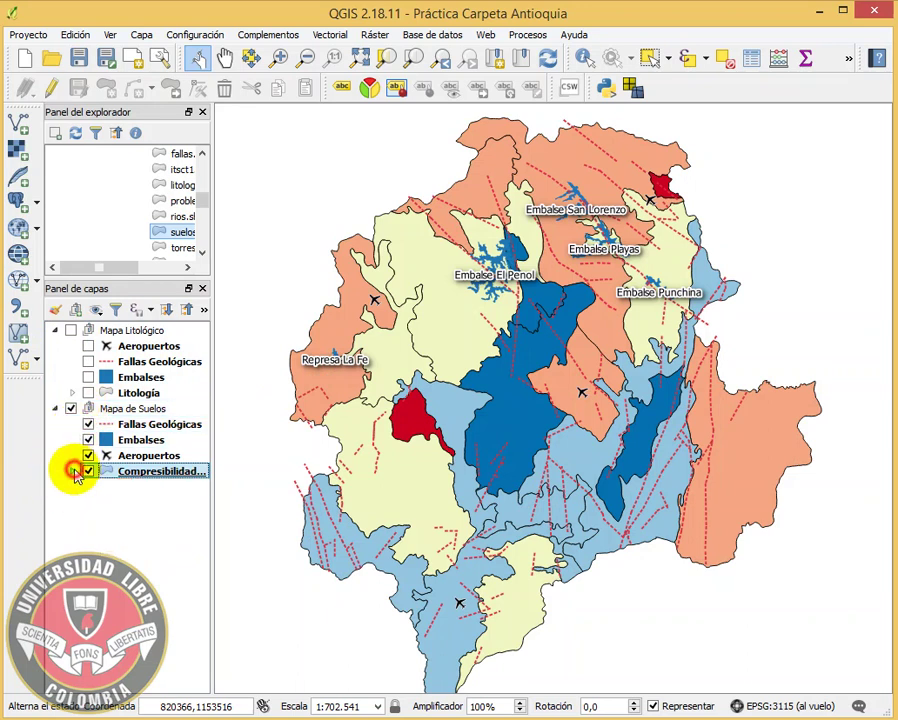
click(72, 393)
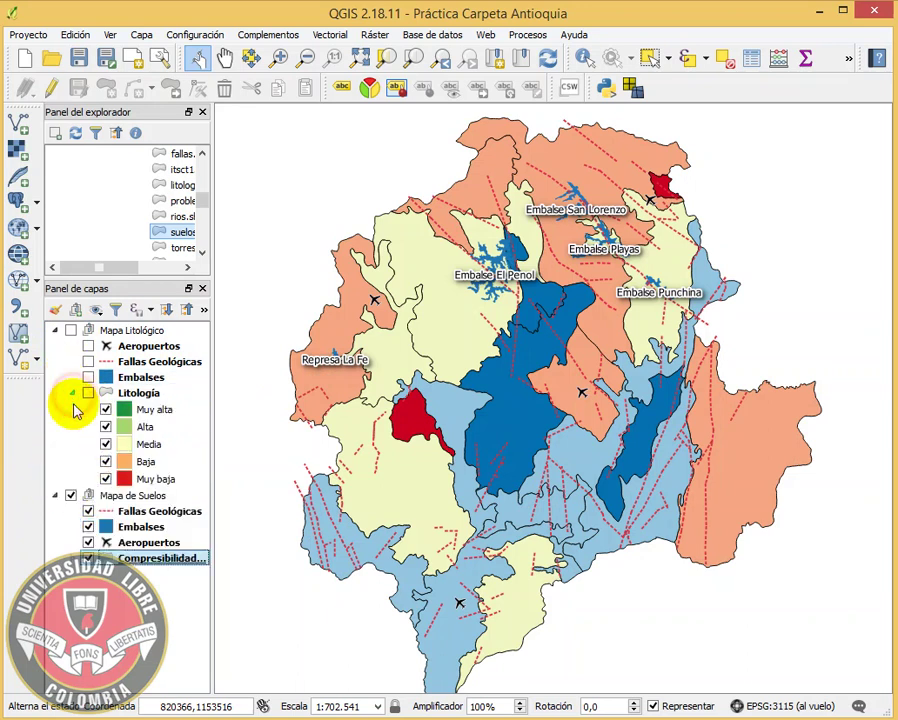
click(72, 557)
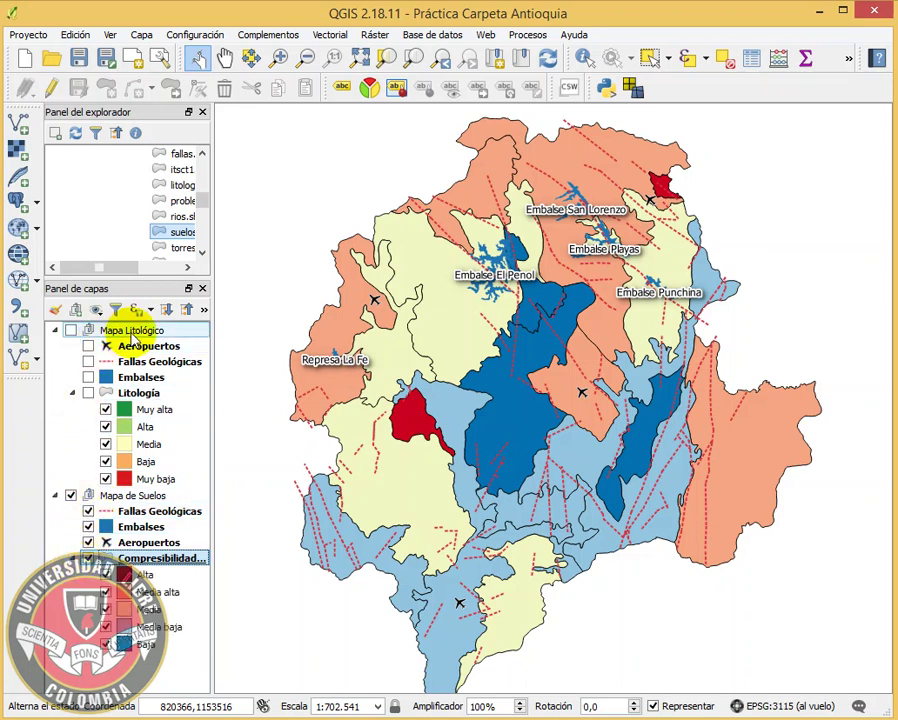
Compare the two maps by toggling the Mapa Litológico group's visibility, and select the Litología and Compresibilidad del Suelo layers.
click(71, 330)
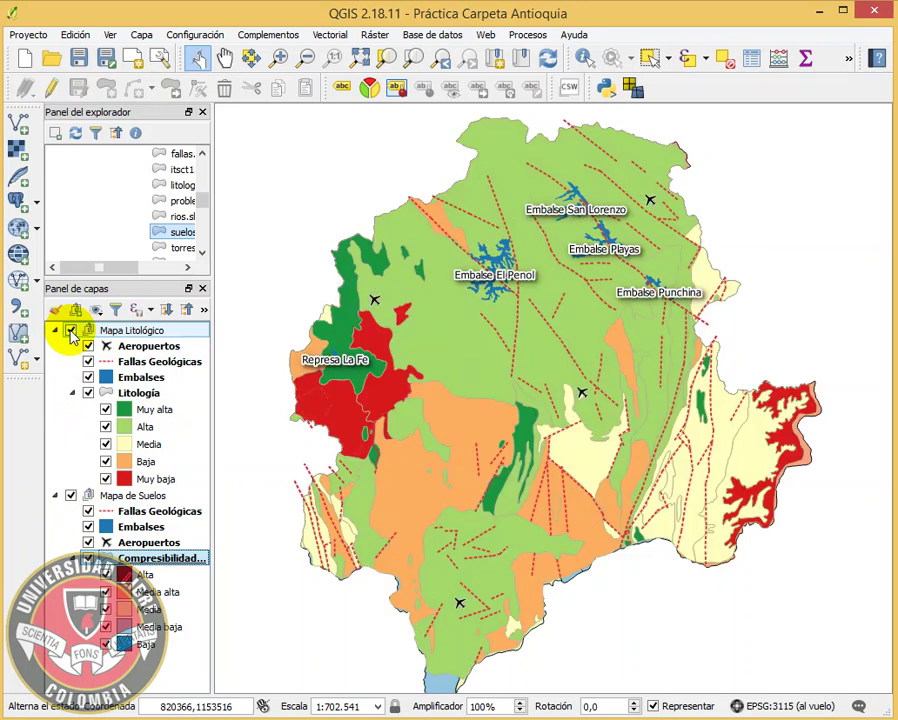
click(71, 331)
click(71, 331)
click(71, 331)
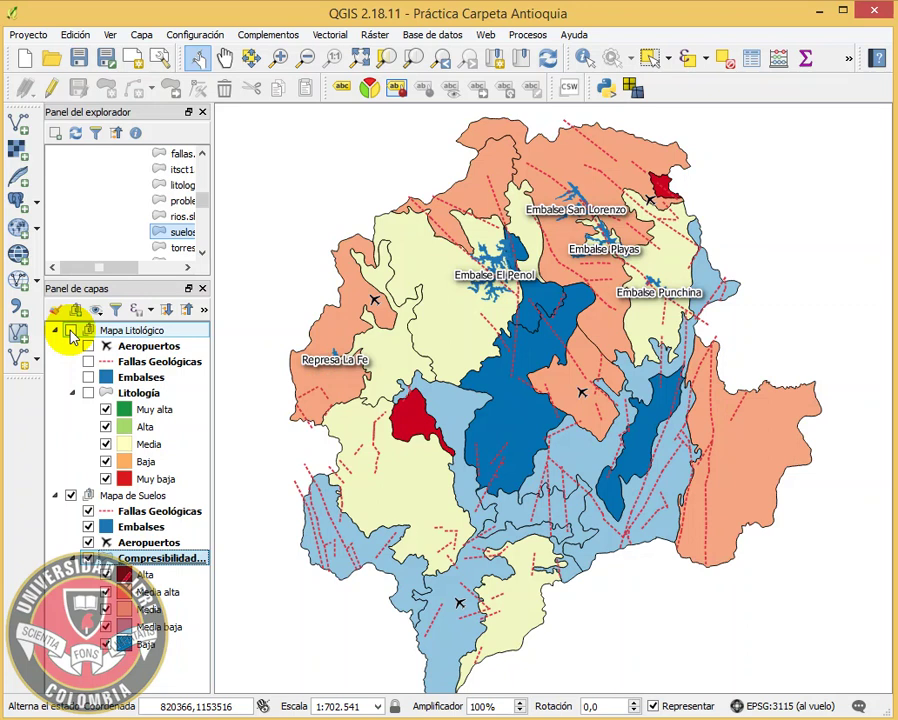
click(147, 393)
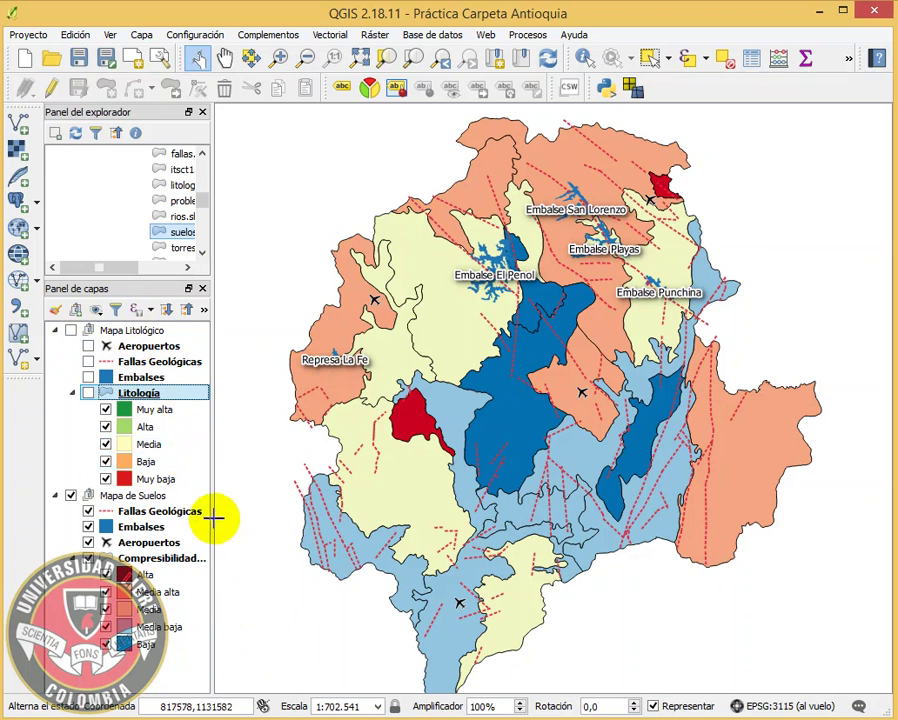
click(173, 560)
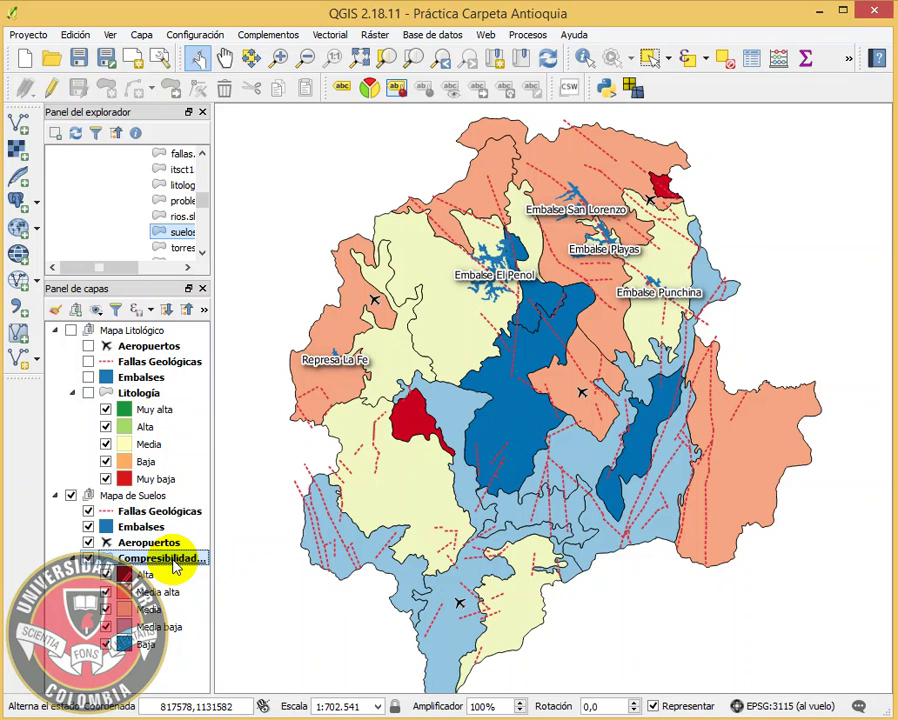
Switch the displayed map from Mapa de Suelos to Mapa Litológico and collapse both layer groups.
click(70, 495)
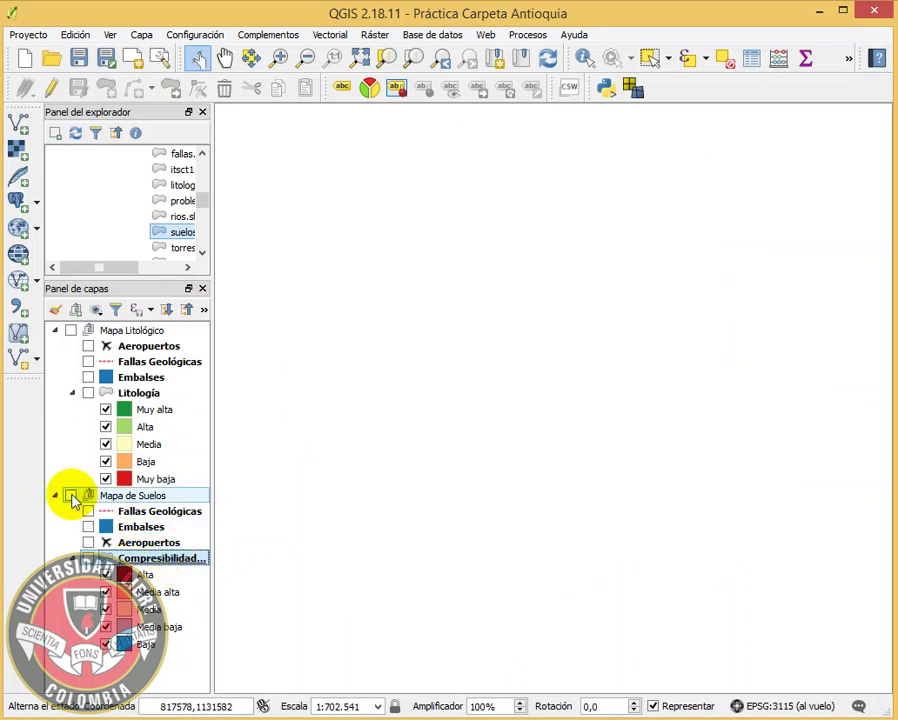
click(70, 330)
click(120, 395)
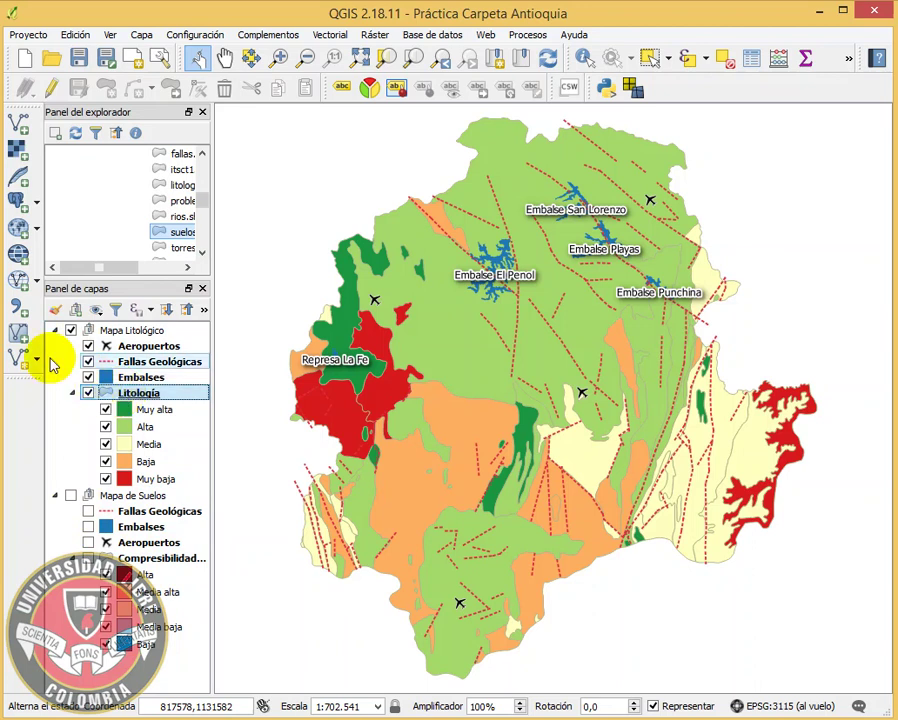
click(55, 495)
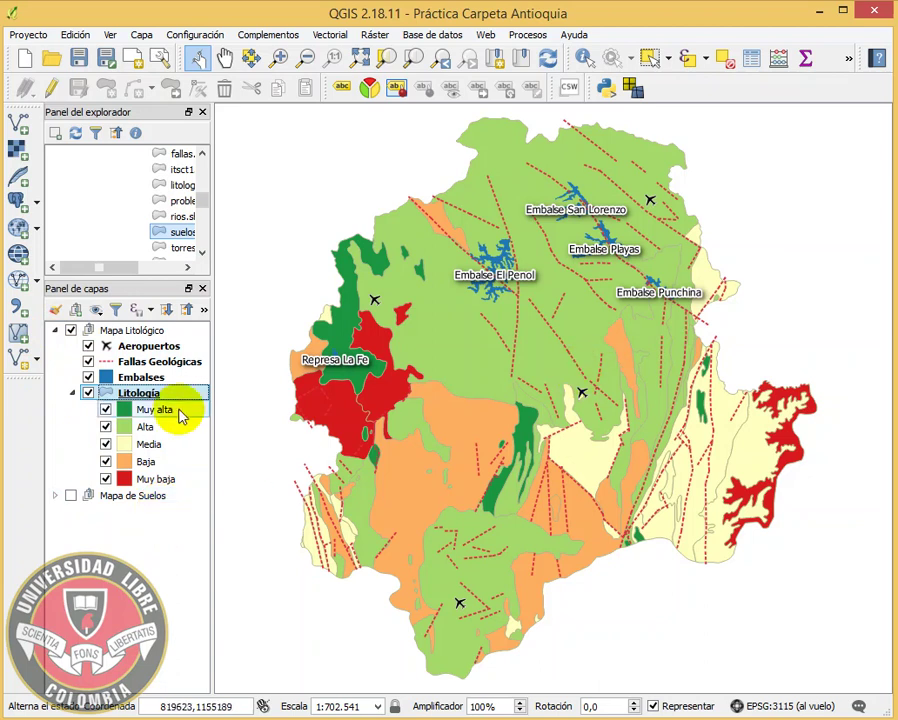
click(56, 330)
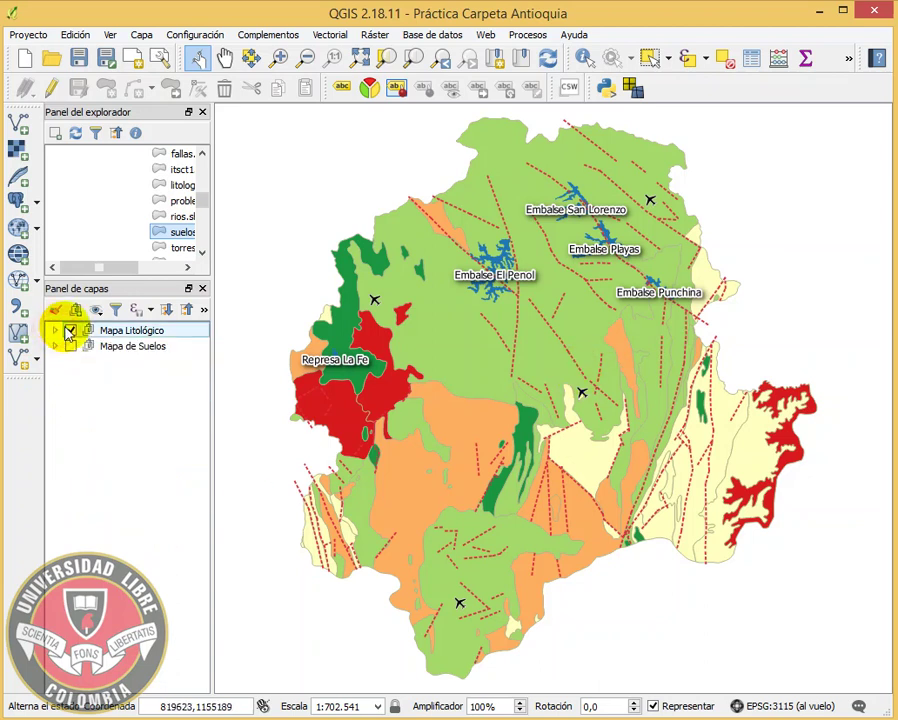
Hide the Mapa Litológico group, show Mapa de Suelos instead, and expand it to view its layers and legend.
click(71, 330)
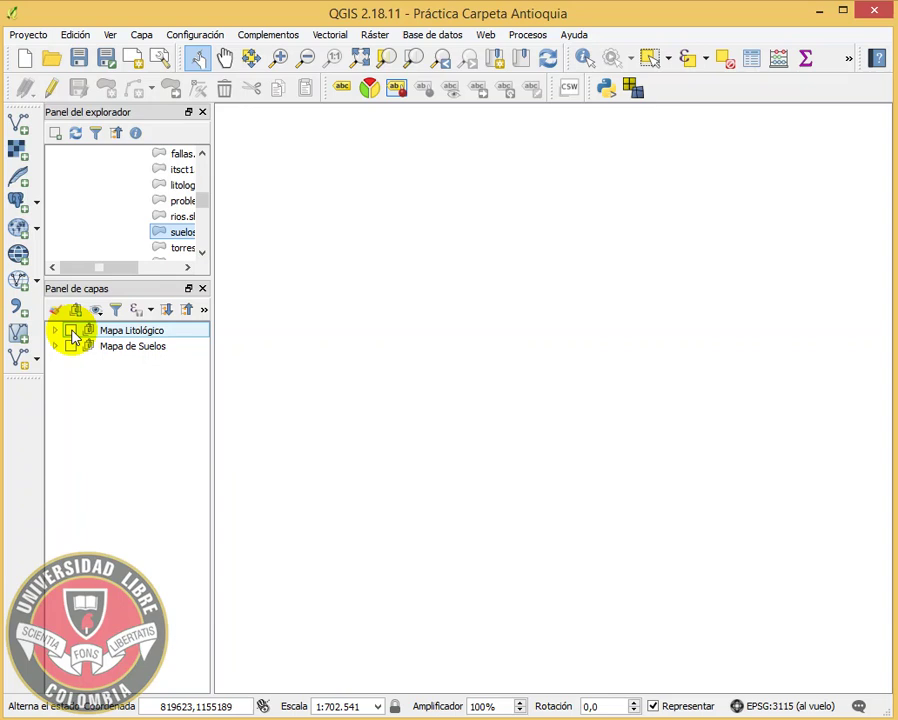
click(71, 345)
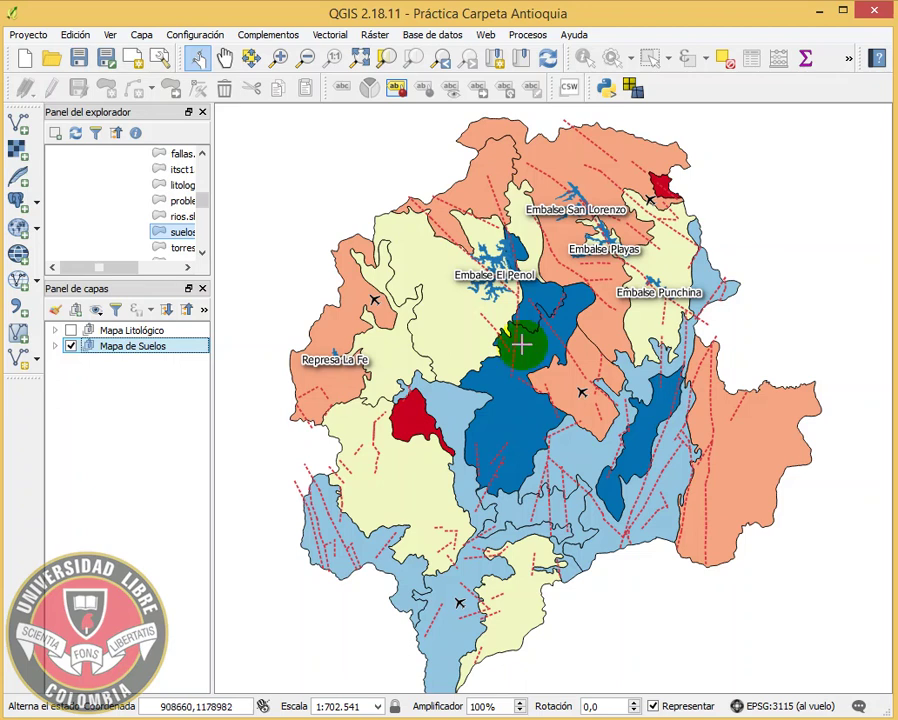
key(Right)
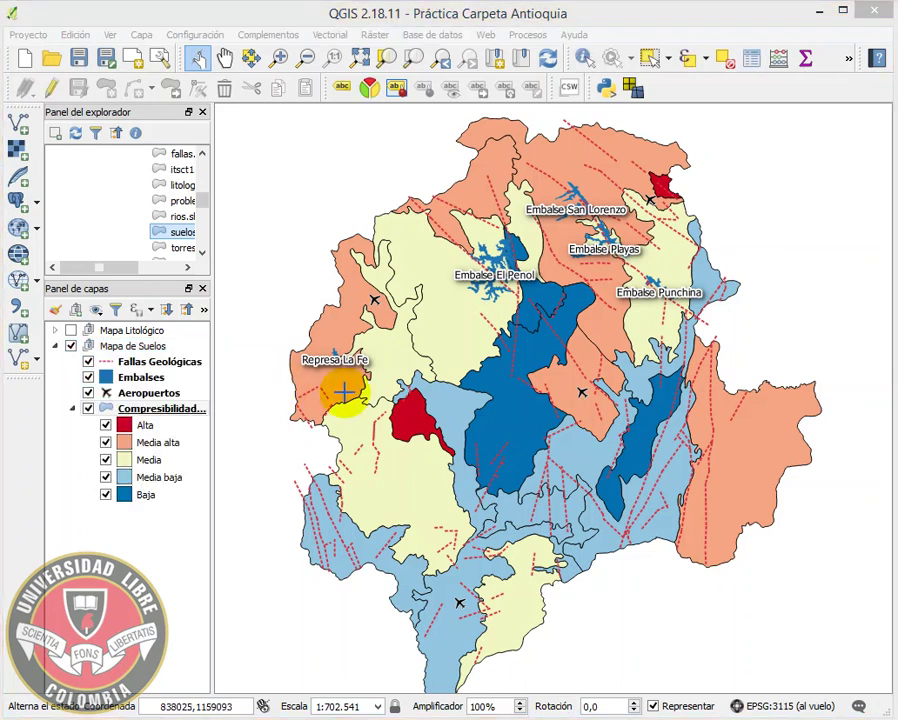
click(92, 380)
click(72, 350)
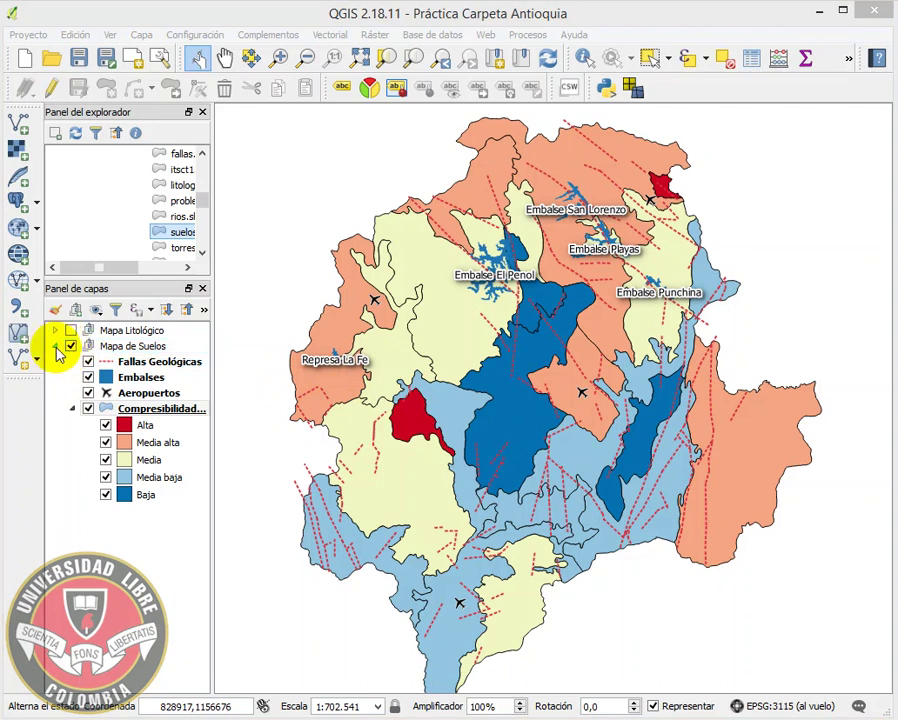
Collapse the Mapa de Suelos group and hide it so neither map is displayed.
key(Left)
click(70, 346)
click(72, 356)
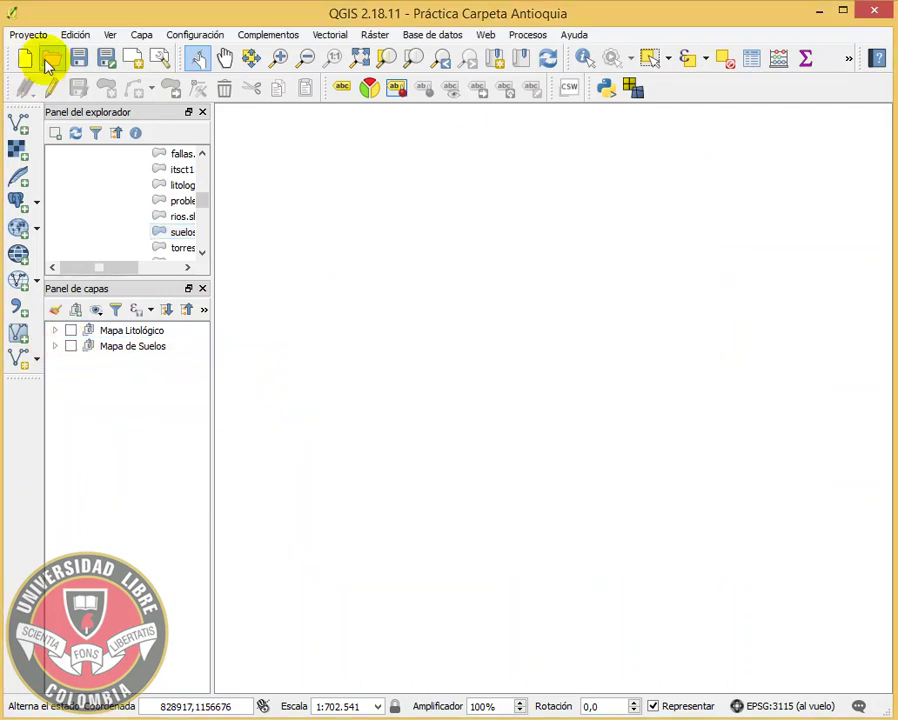
Expand Mapa de Suelos and change the Alta class's legend label in the Compresibilidad del Suelo style to "Peligro Extremo".
click(55, 346)
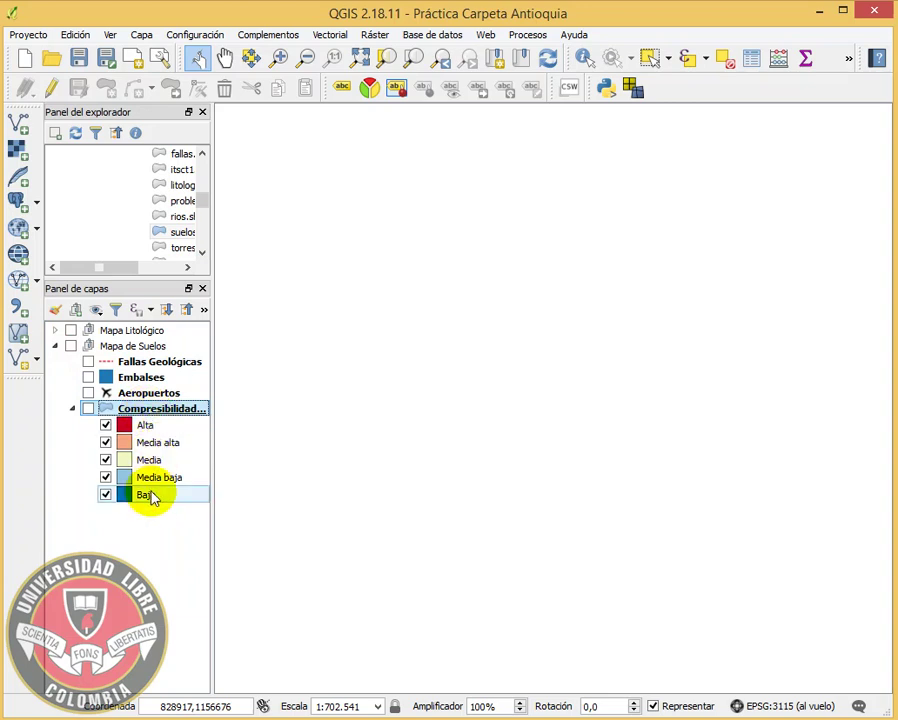
double_click(146, 424)
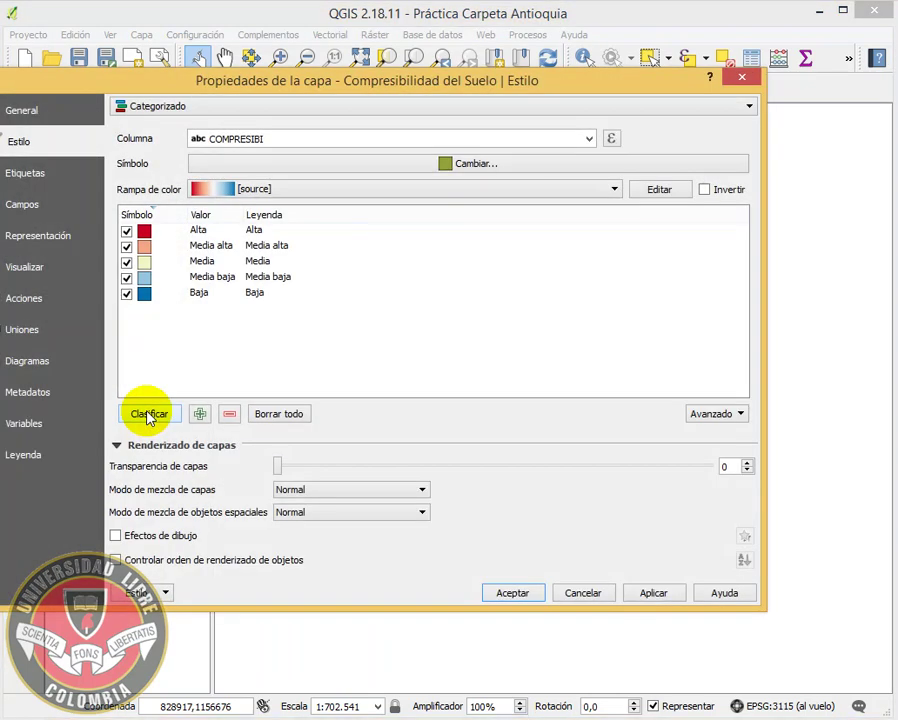
drag(280, 86, 378, 112)
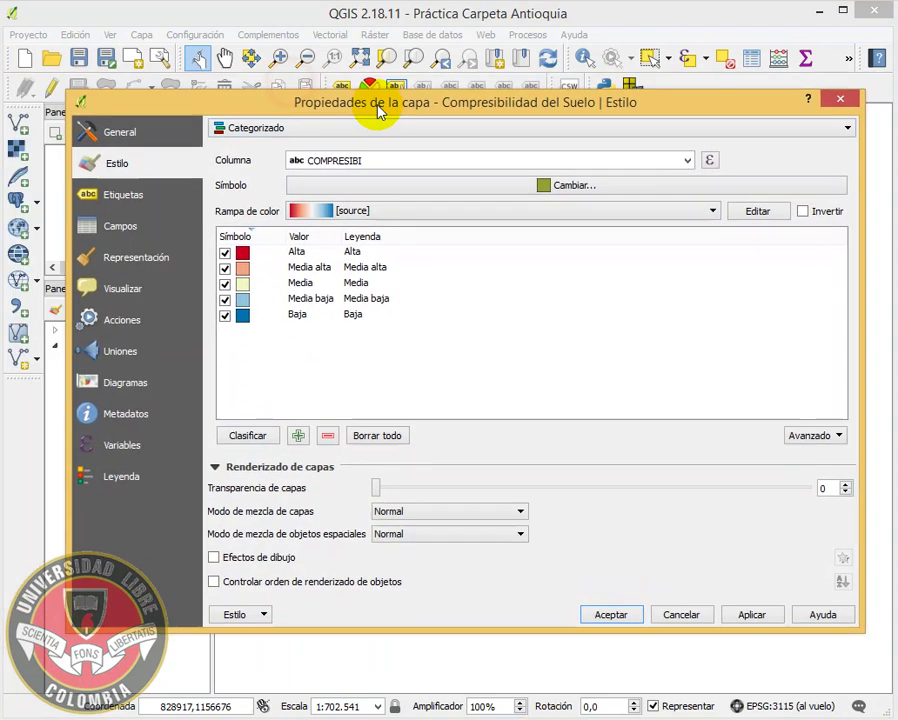
double_click(374, 250)
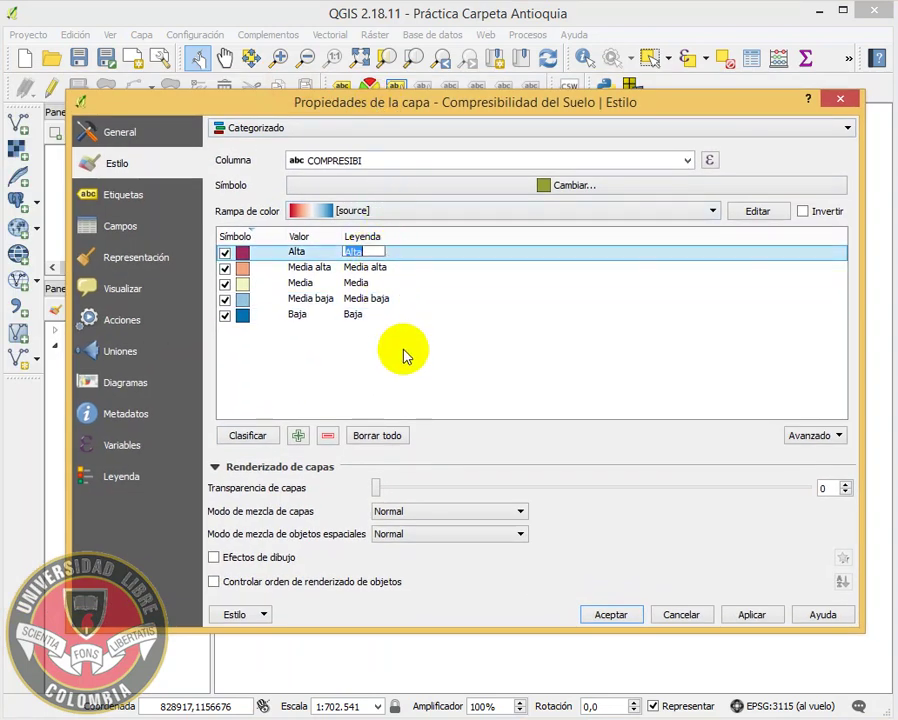
text(Peligro)
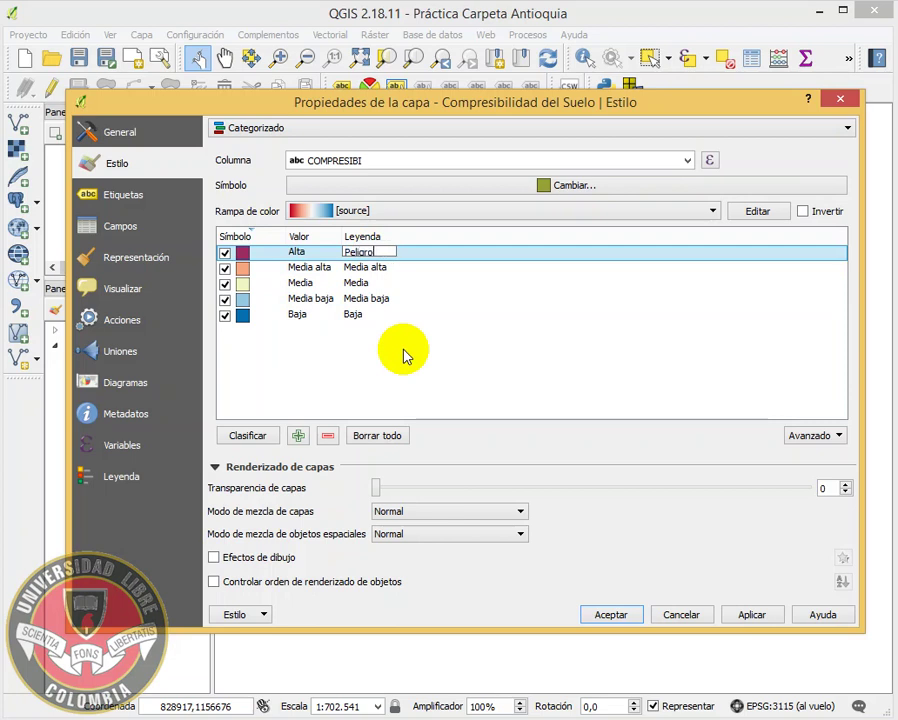
text( Extremo)
key(Return)
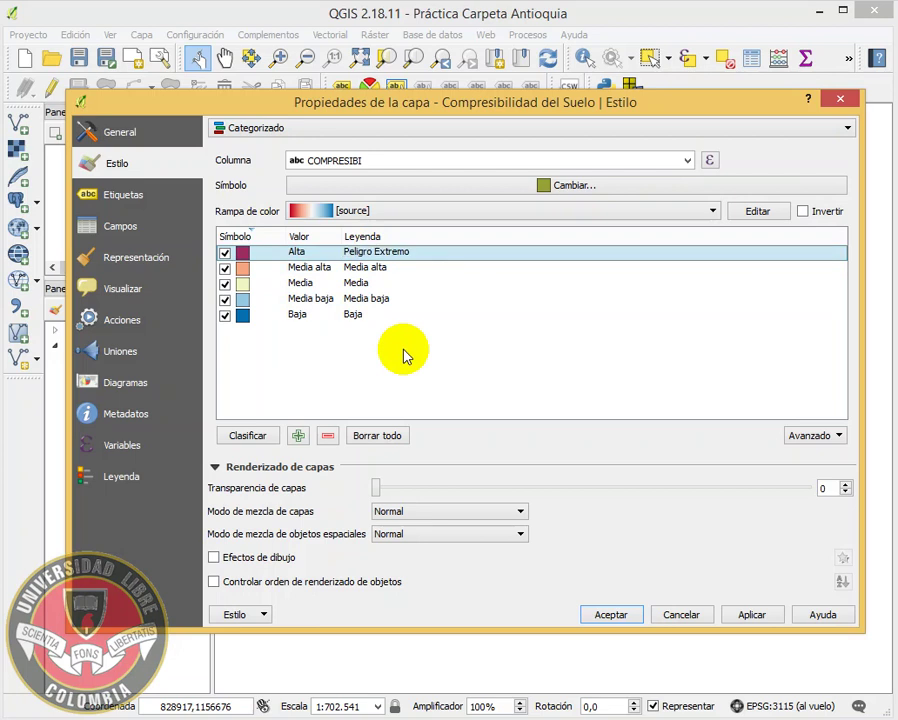
Set the legend label of the Baja class to "Zona Segura" and of the Media class to "Zona Neutra".
click(393, 316)
click(393, 316)
text(Zona Segura)
key(Return)
click(392, 284)
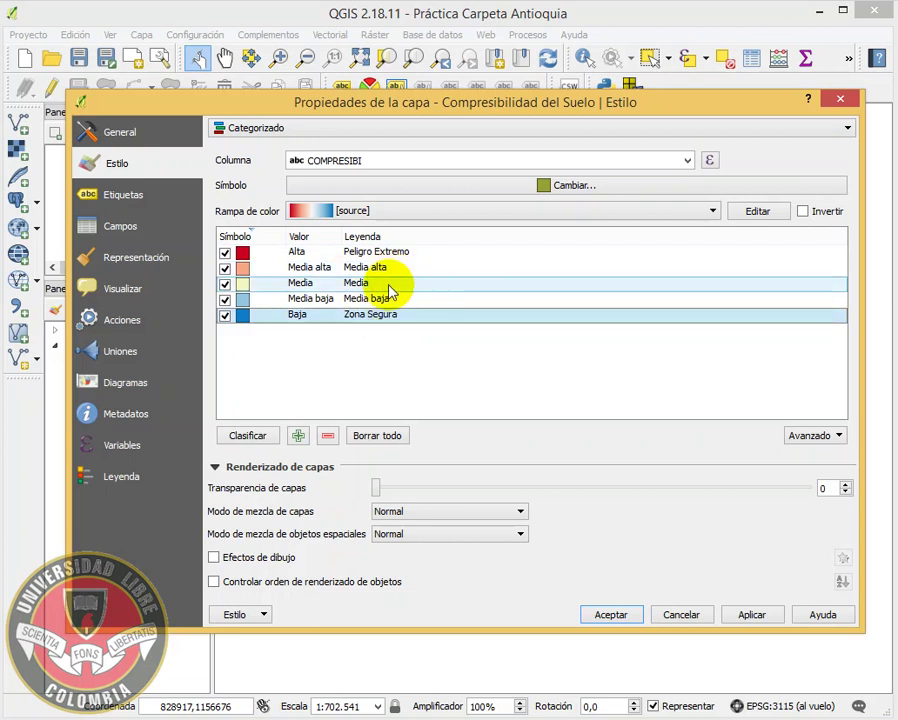
click(392, 284)
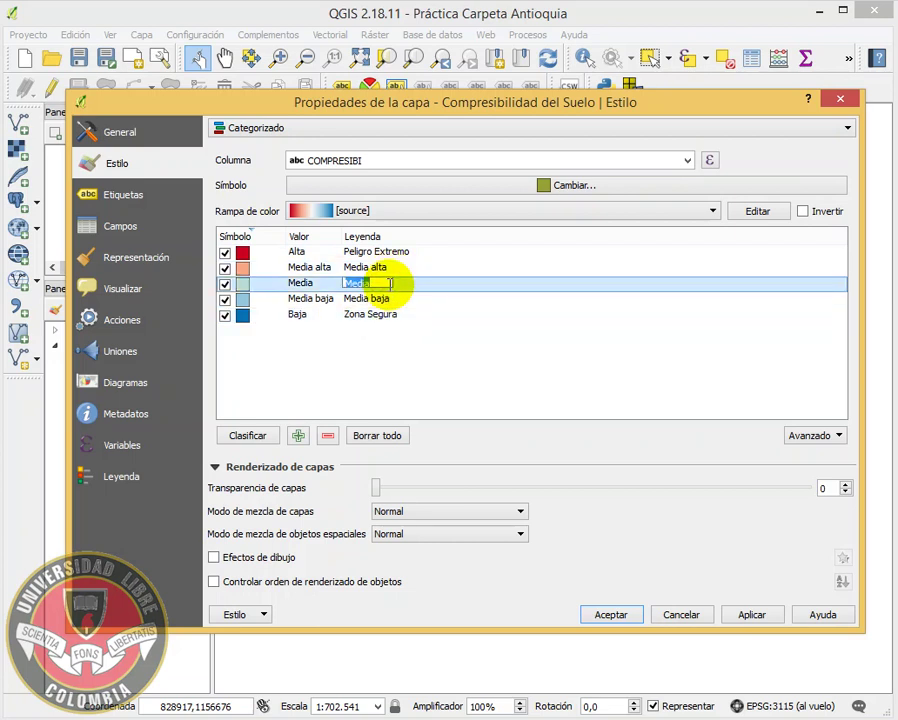
text(Zona Neutra)
key(Return)
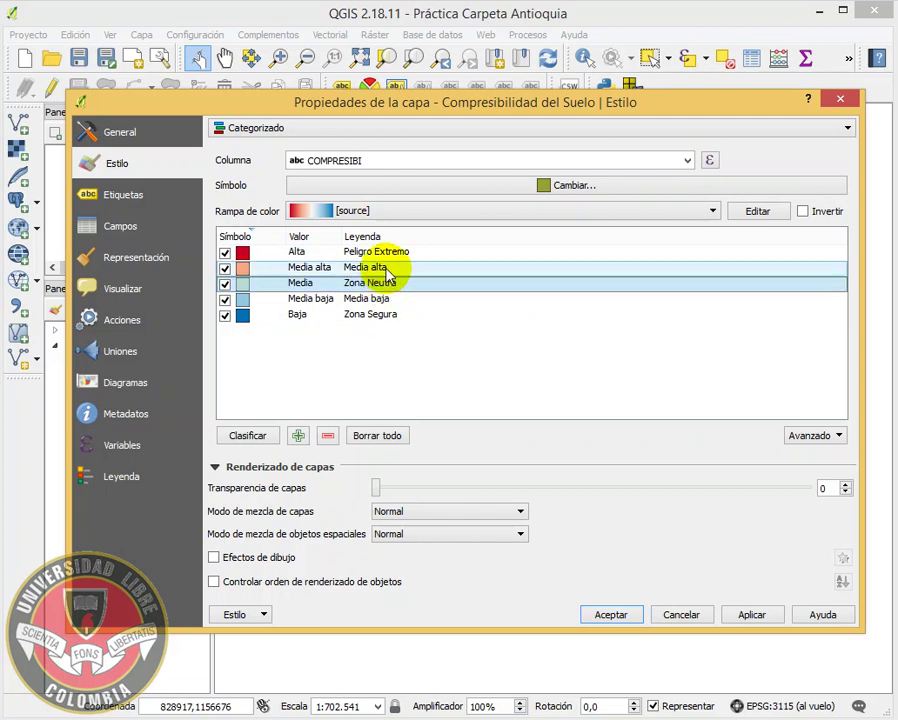
Set the legend label of Media alta to "Zona de Cuidado" and of Media baja to "Zona en Revisión".
double_click(386, 268)
text(Zona de Cuid)
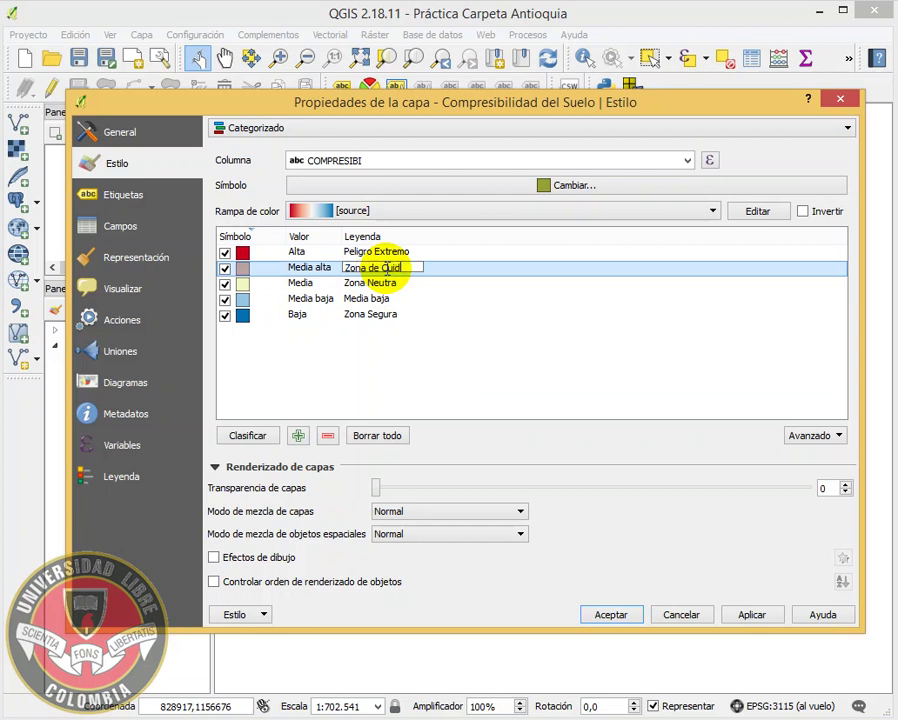
text(ado)
key(Return)
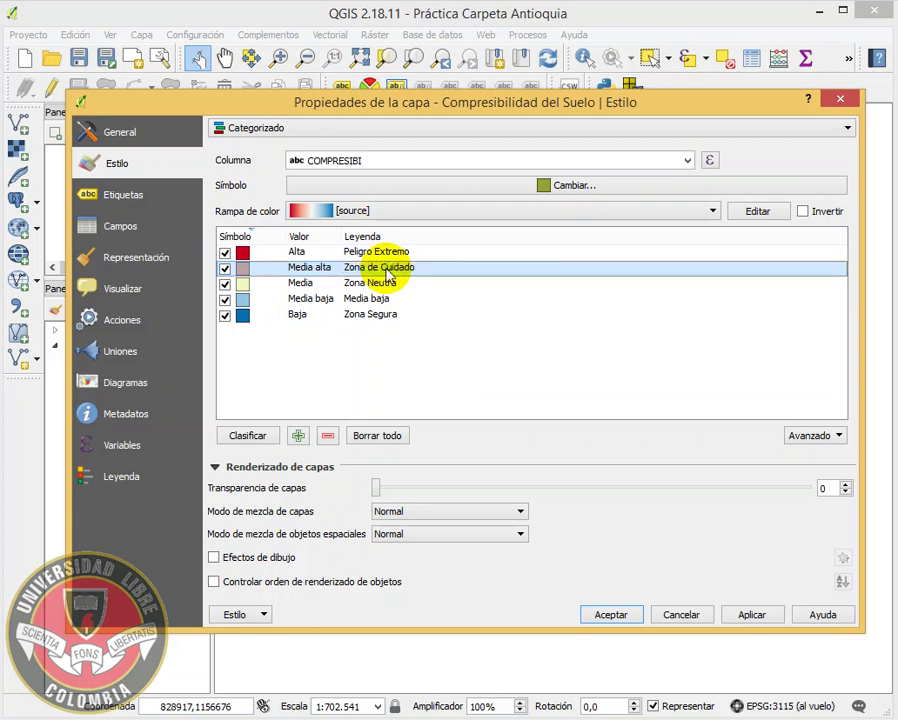
double_click(382, 299)
text(Zona en)
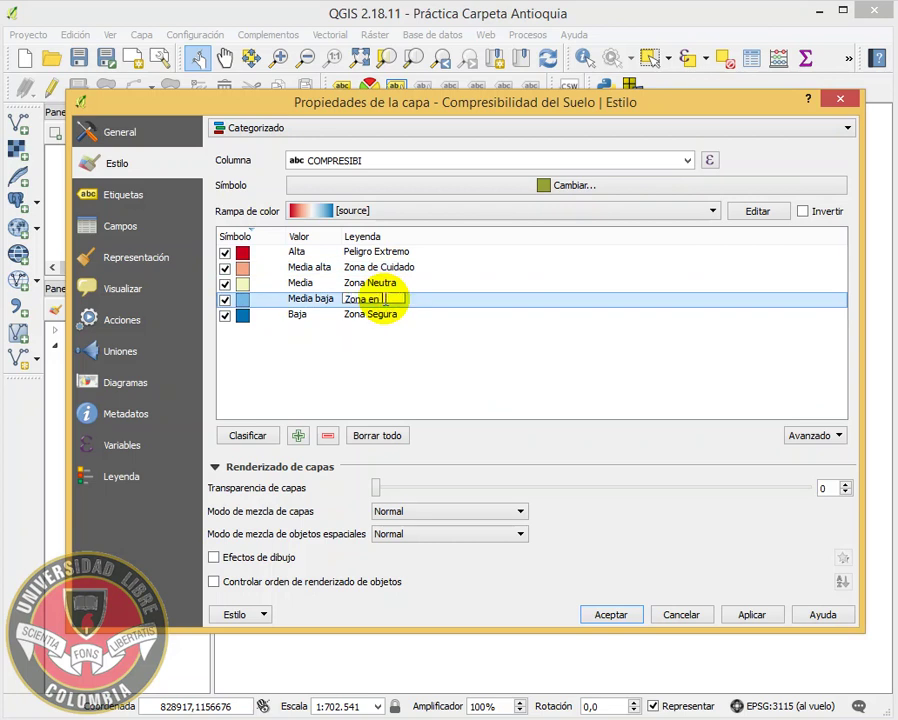
text( Revisión)
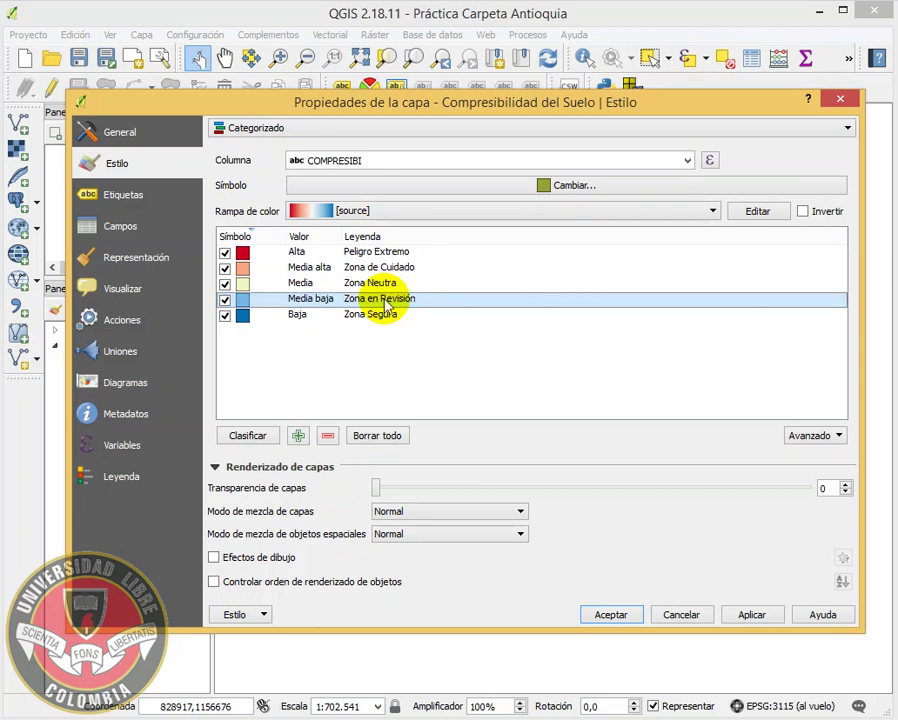
key(Return)
Apply and accept the relabelled soil legend, and save the project.
click(752, 615)
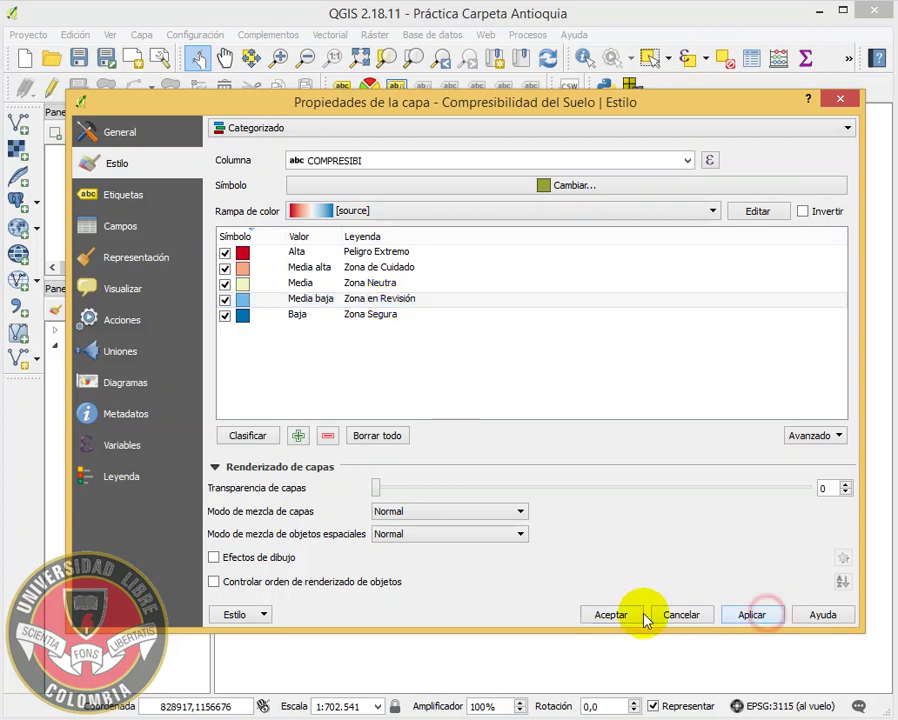
click(616, 615)
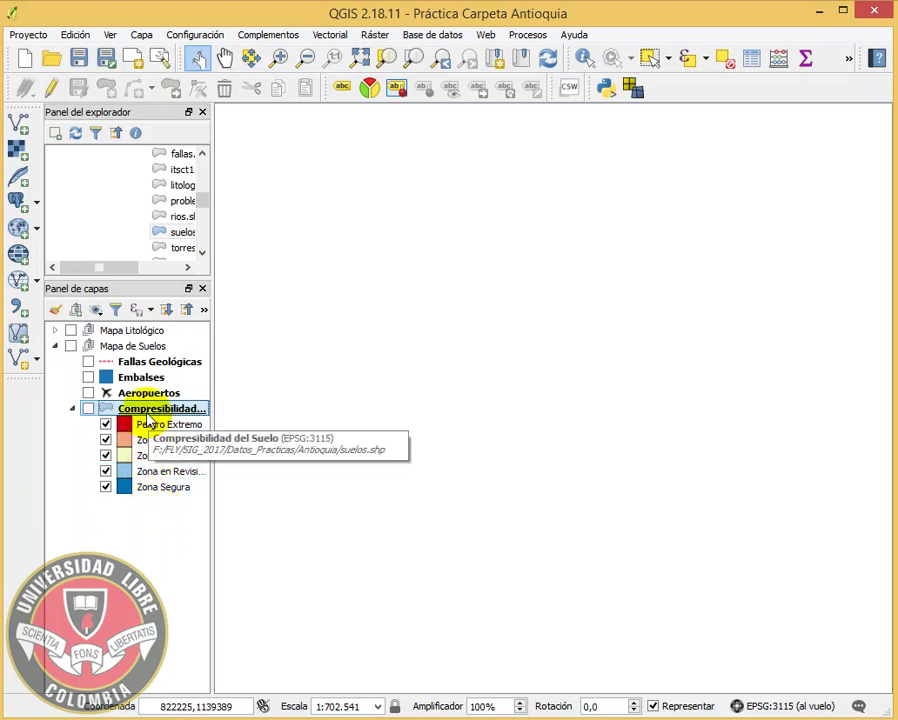
click(76, 57)
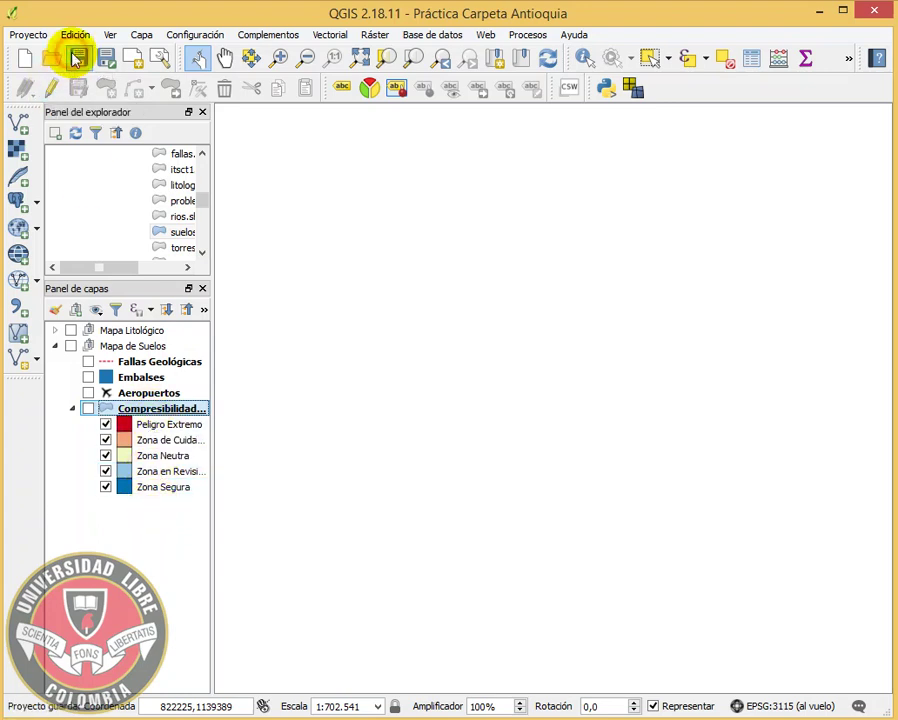
Reopen the Compresibilidad del Suelo layer's properties and start saving its style as a QGIS layer style file.
right_click(141, 415)
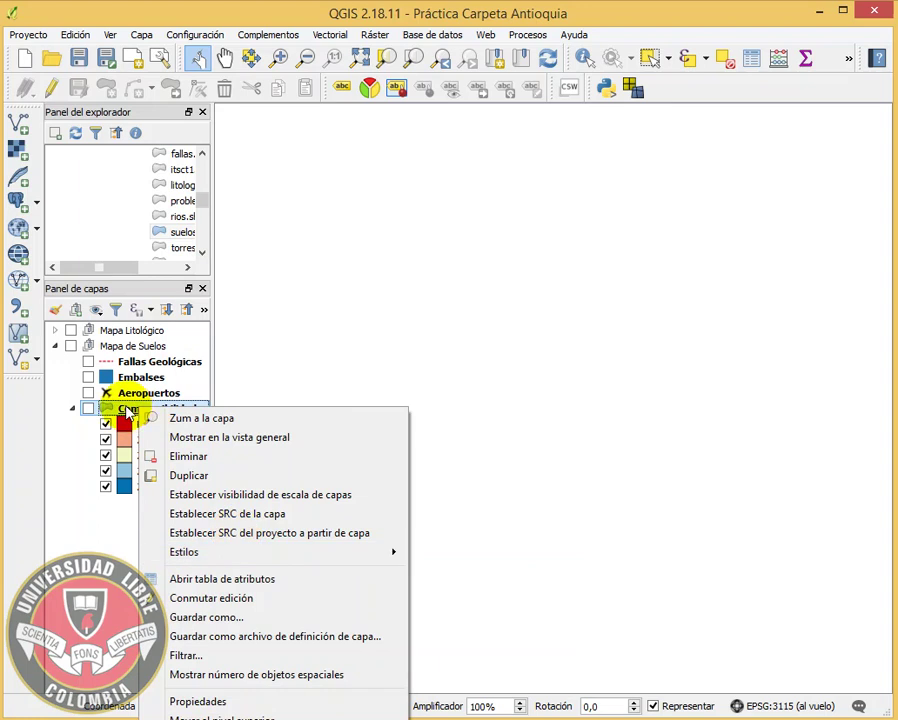
click(120, 402)
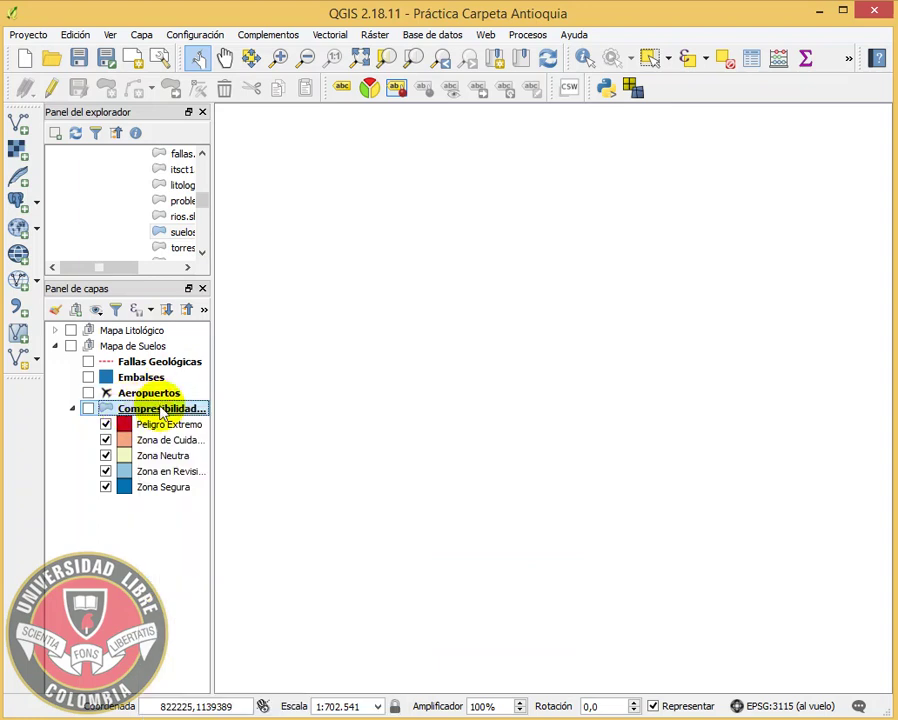
double_click(160, 409)
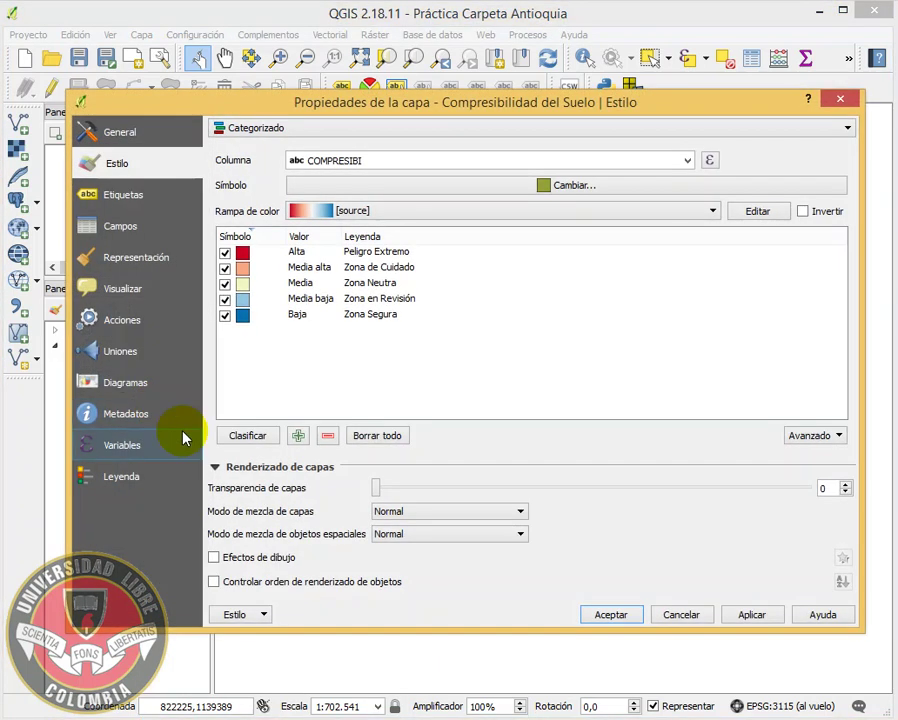
click(264, 615)
mouse_move(300, 656)
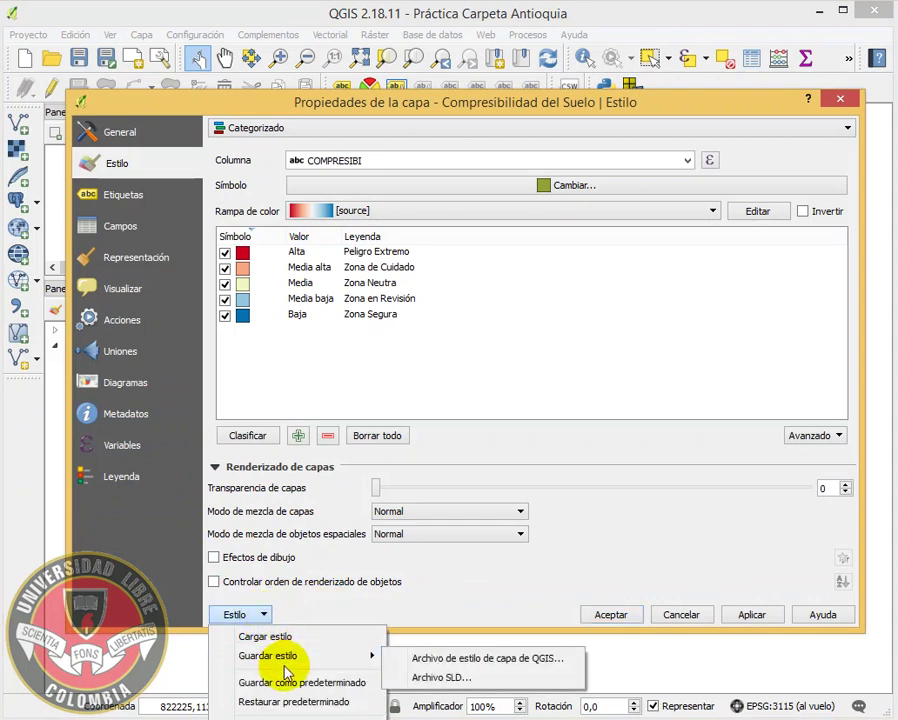
click(524, 660)
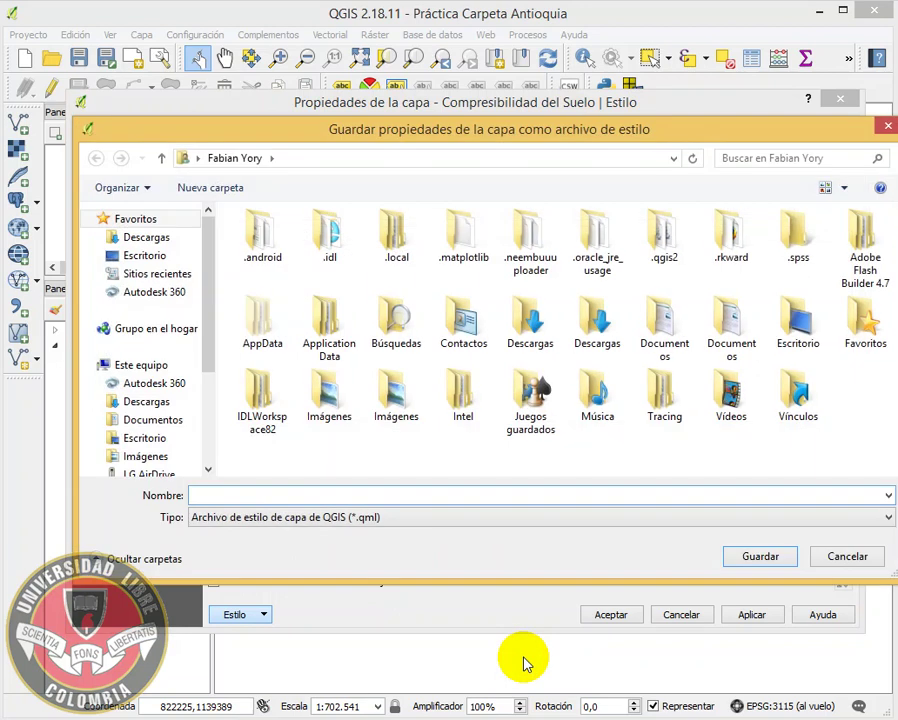
Save the style as Configura_Suelos in FLY\SIG_2017\Clase\Antioquia on drive F:, and accept the layer properties.
drag(212, 378, 170, 414)
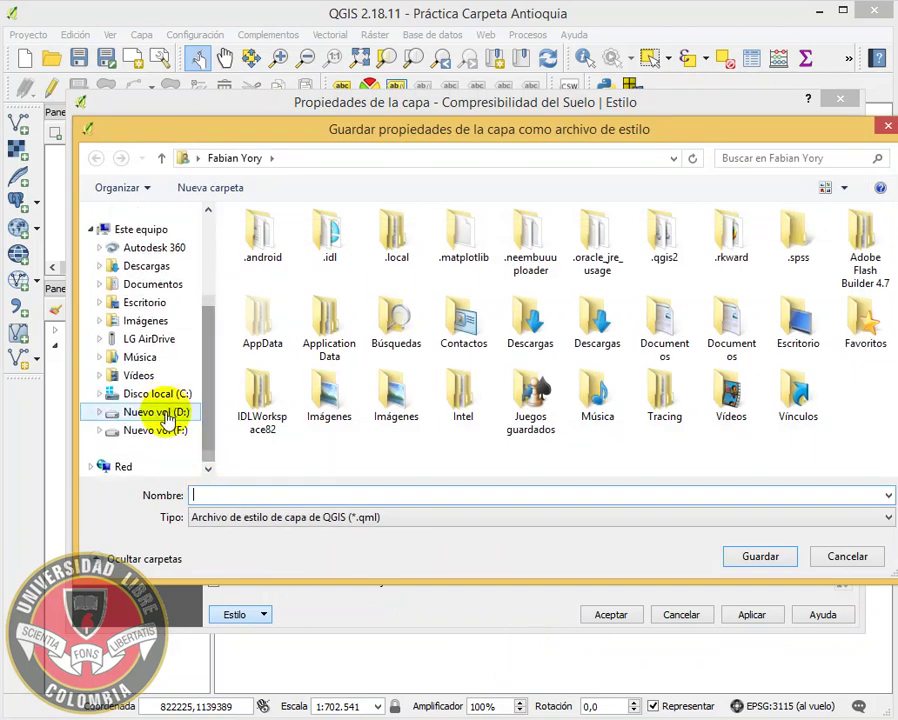
click(170, 430)
double_click(259, 311)
double_click(298, 415)
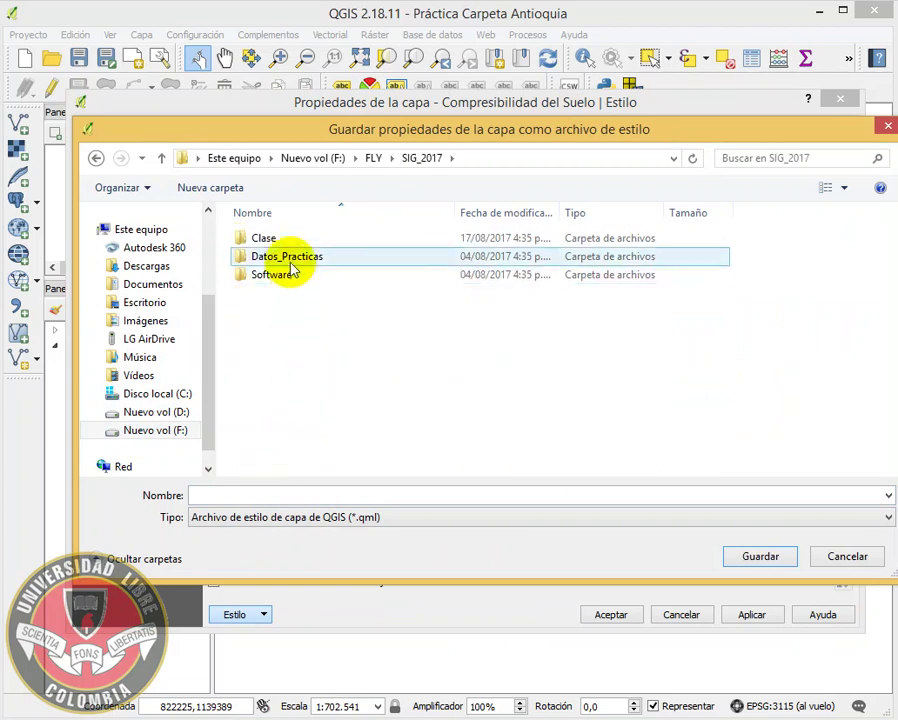
double_click(276, 238)
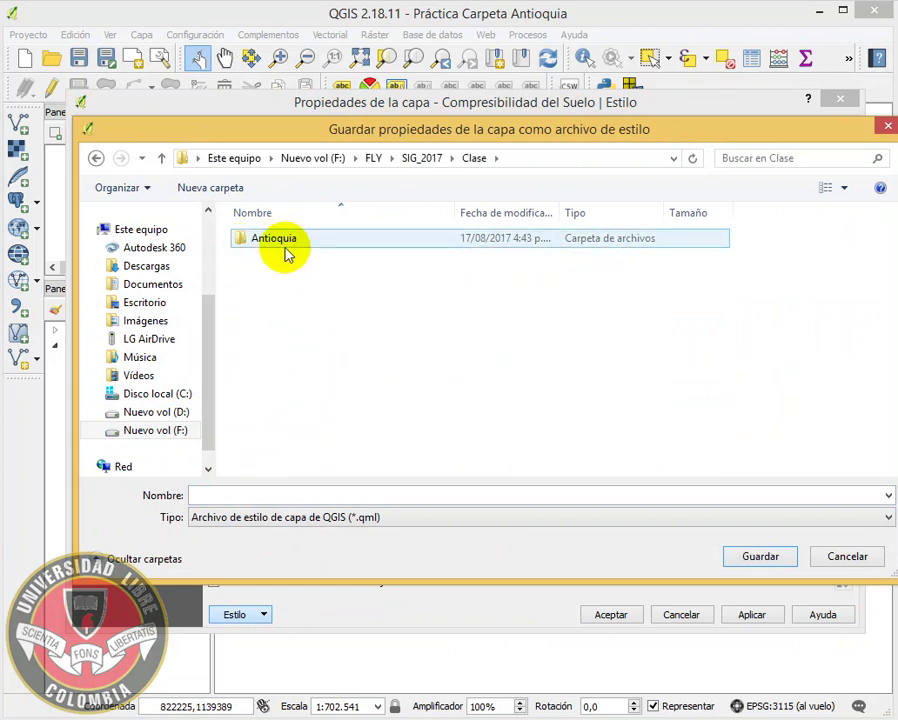
double_click(283, 237)
click(284, 490)
text(Configura_Suelos)
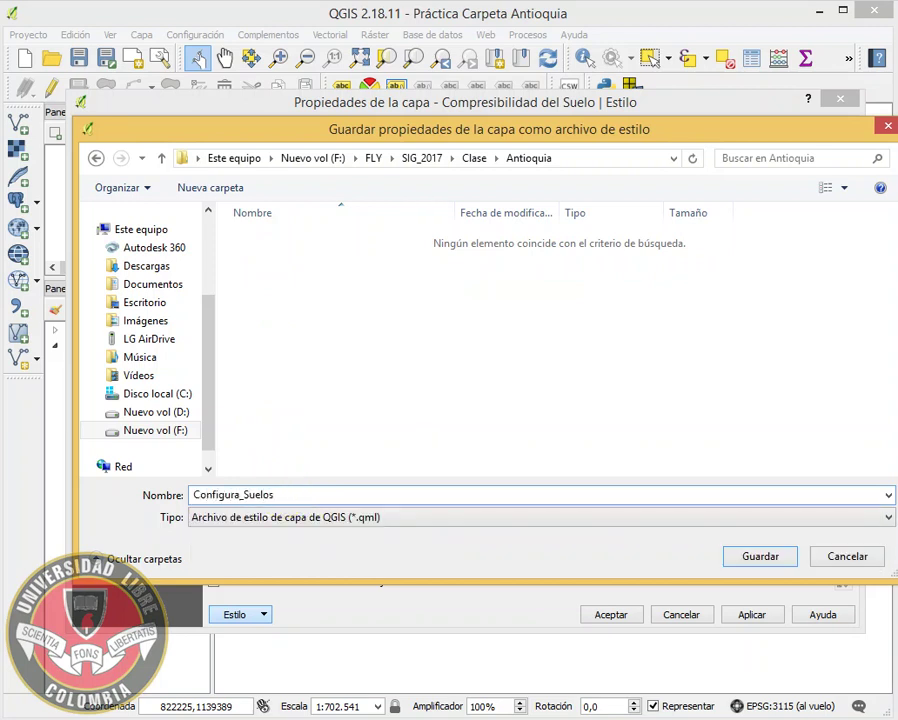
click(767, 561)
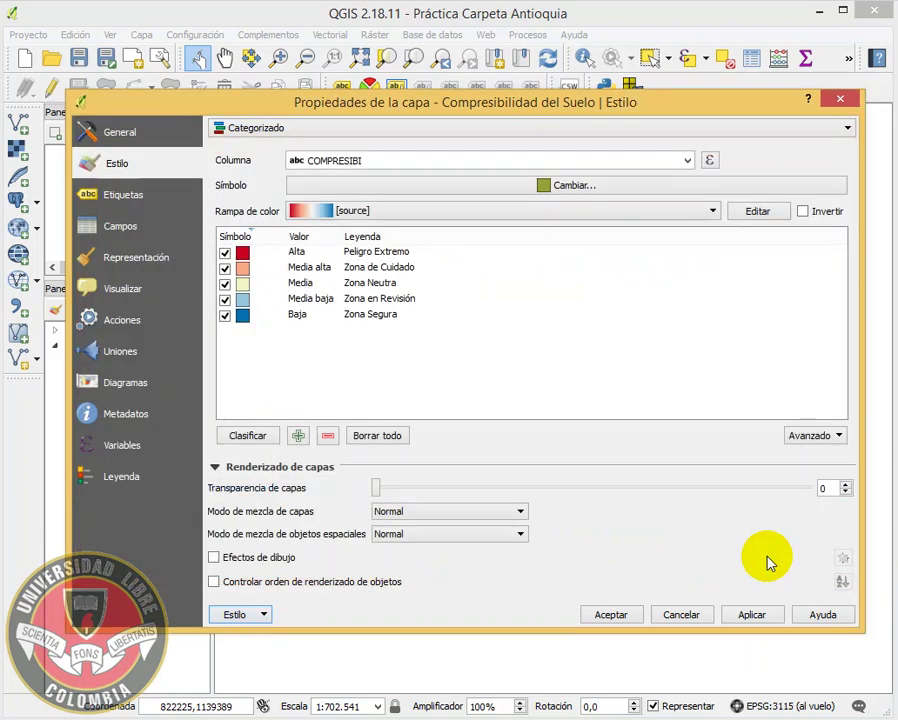
click(600, 614)
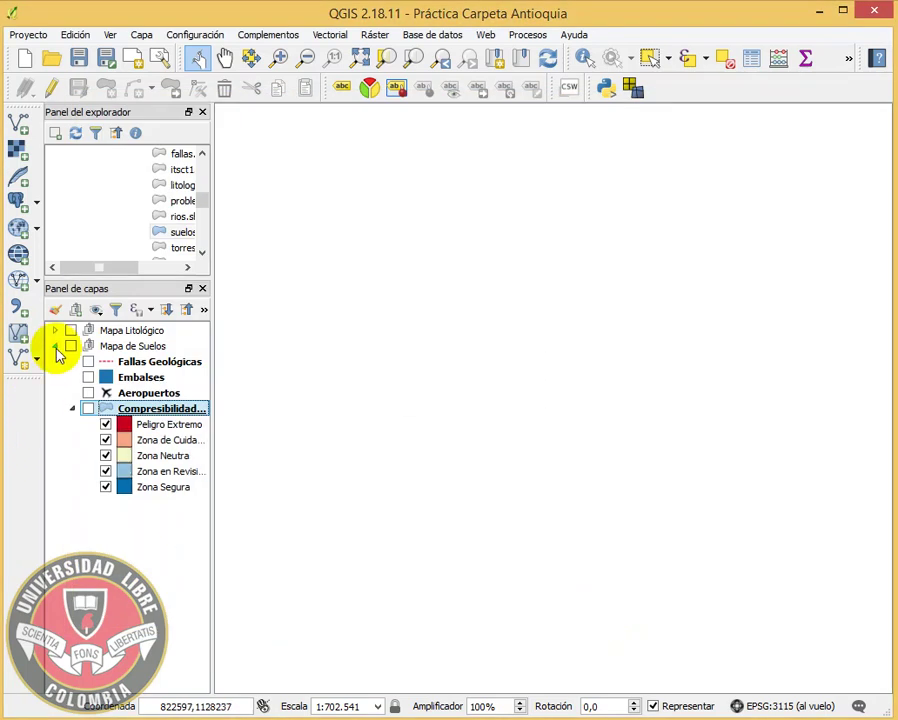
Add the suelos shapefile to the project again with the CRS MAGNA-SIRGAS / Colombia West zone (EPSG:3115).
click(55, 346)
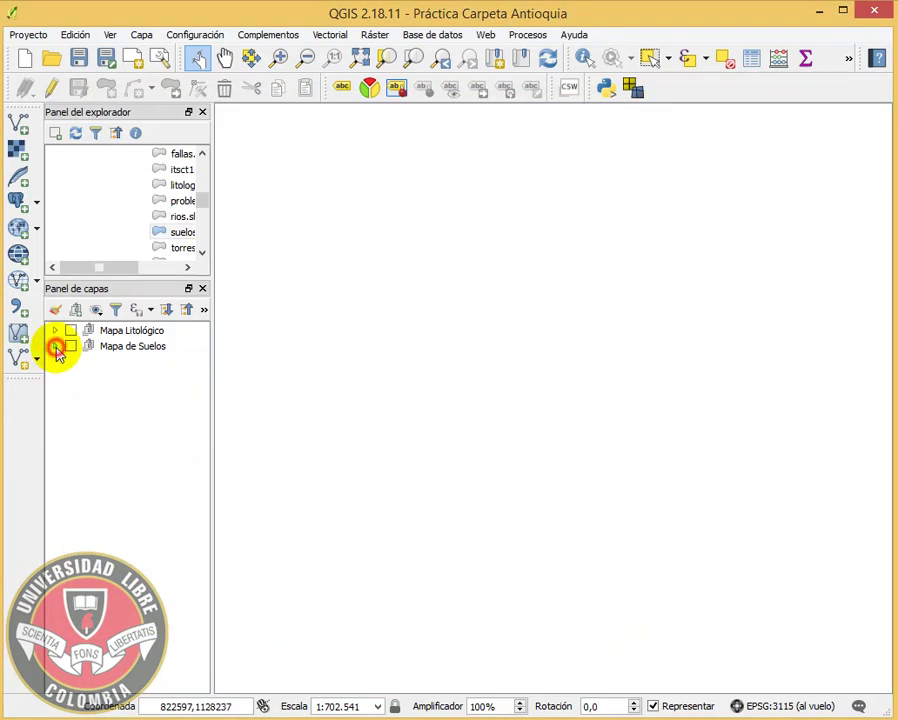
double_click(172, 236)
click(190, 227)
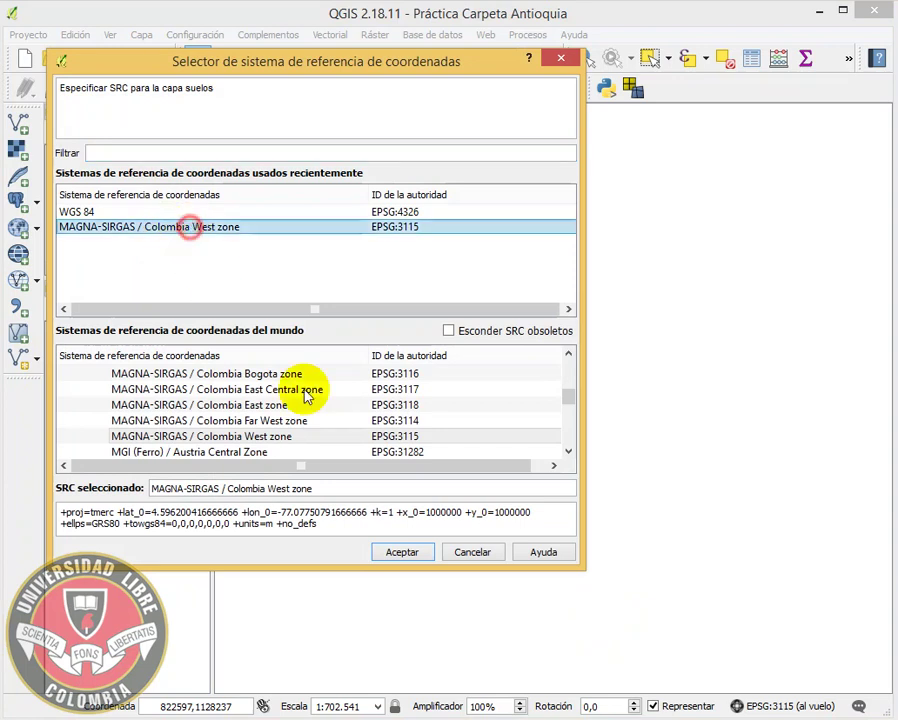
click(402, 551)
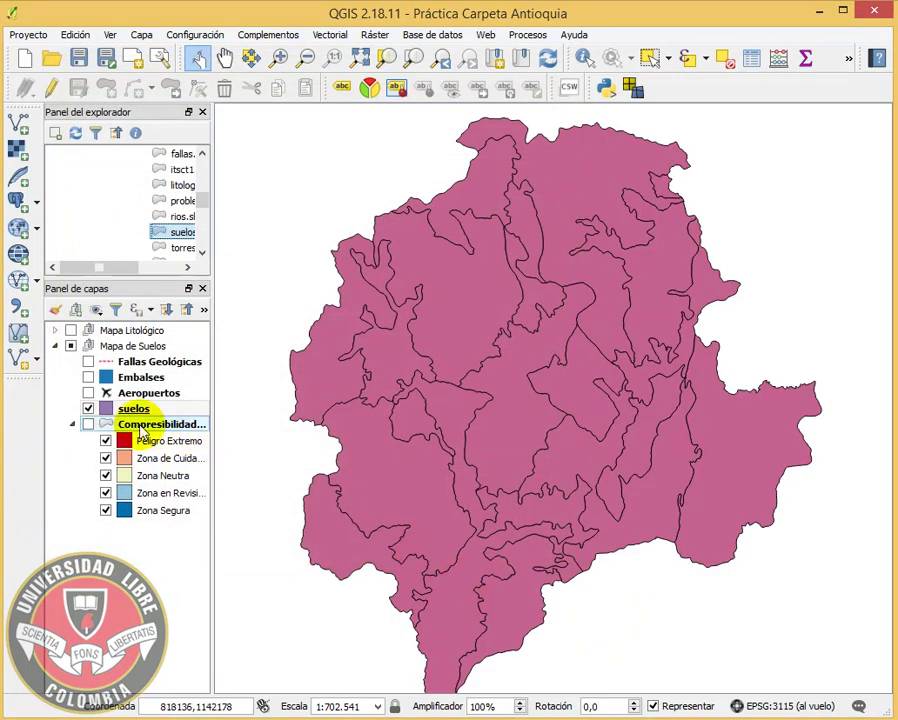
Move the new suelos layer out of the Mapa de Suelos group, collapse that group, and rename the layer Compresibilidad.
drag(90, 408, 118, 563)
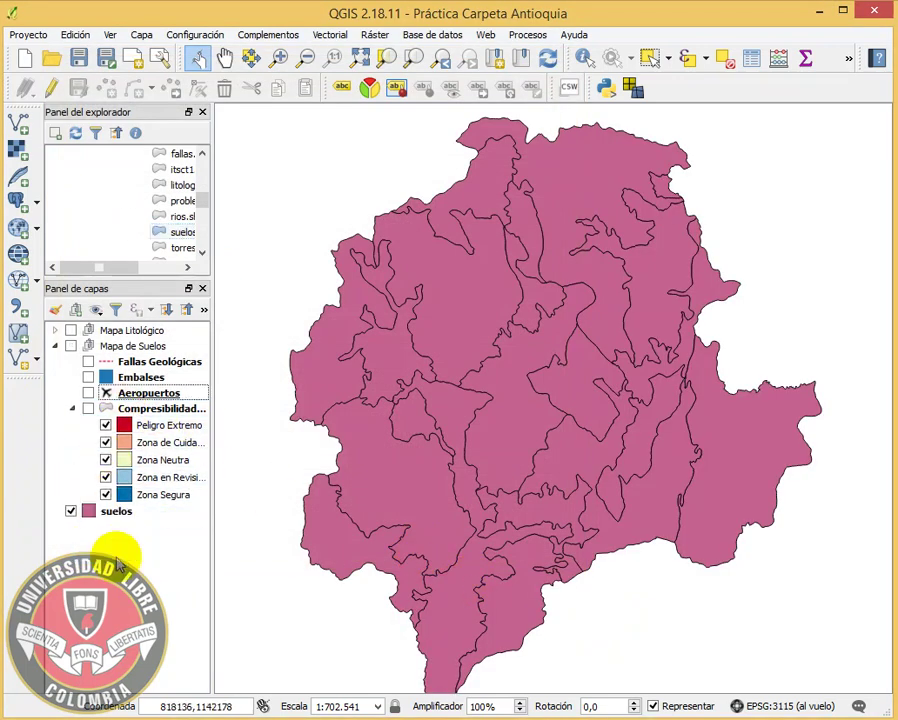
click(55, 346)
click(90, 364)
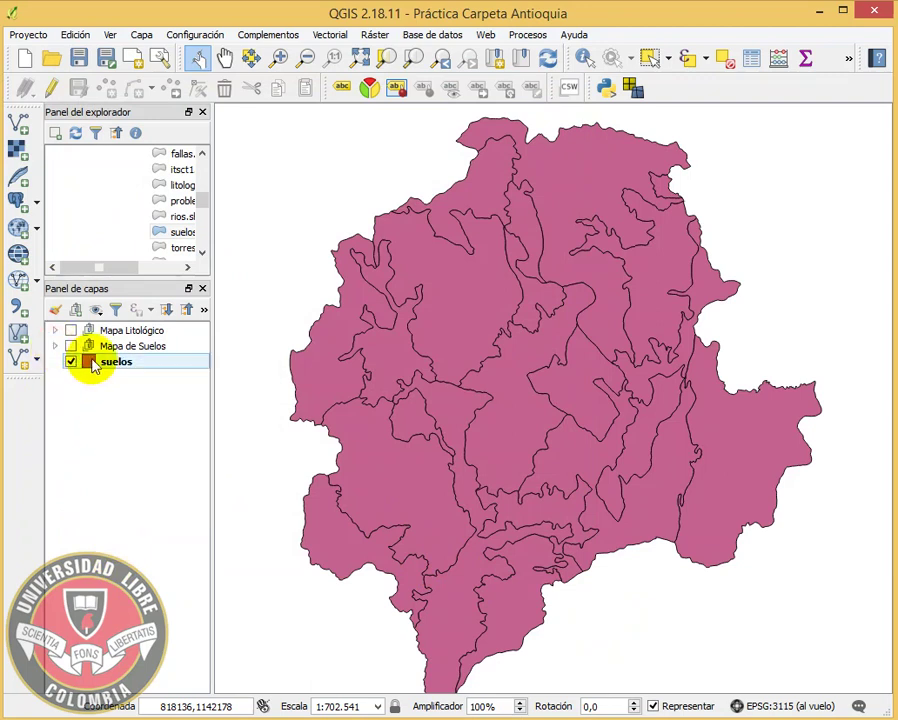
click(130, 366)
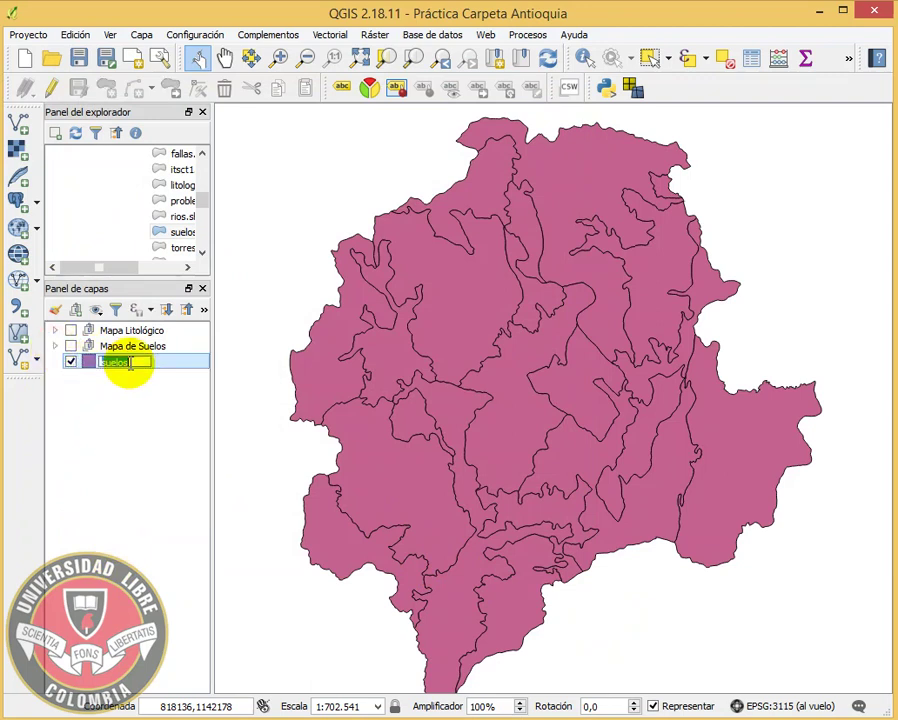
text(Compresibilidad)
key(Return)
Load the saved style file Configura_Suelos.qml into the Compresibilidad layer, apply it, and accept the layer properties.
double_click(145, 366)
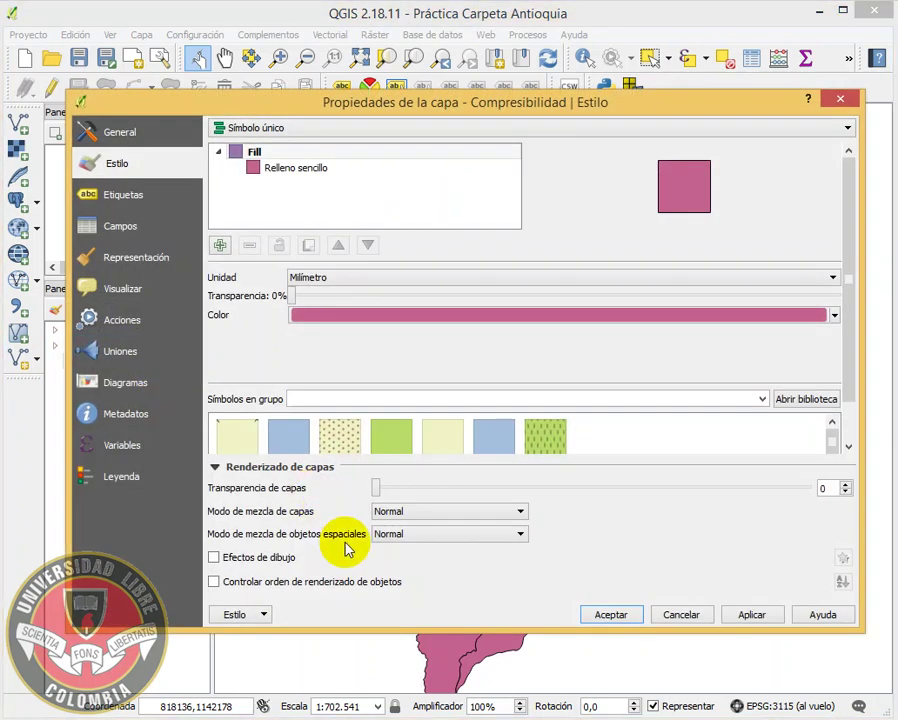
drag(380, 102, 374, 12)
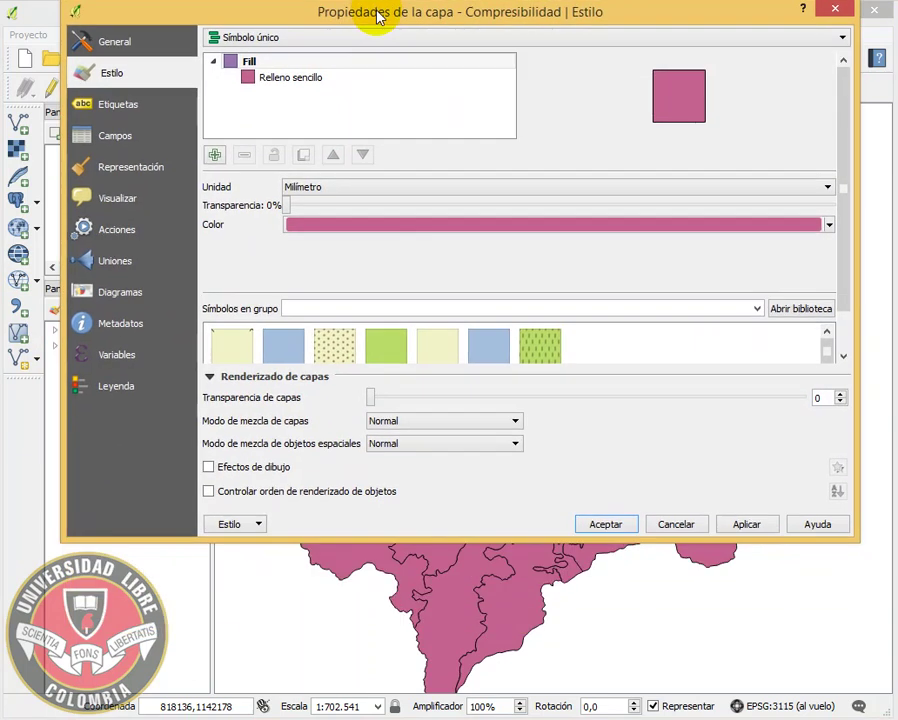
click(260, 525)
click(266, 545)
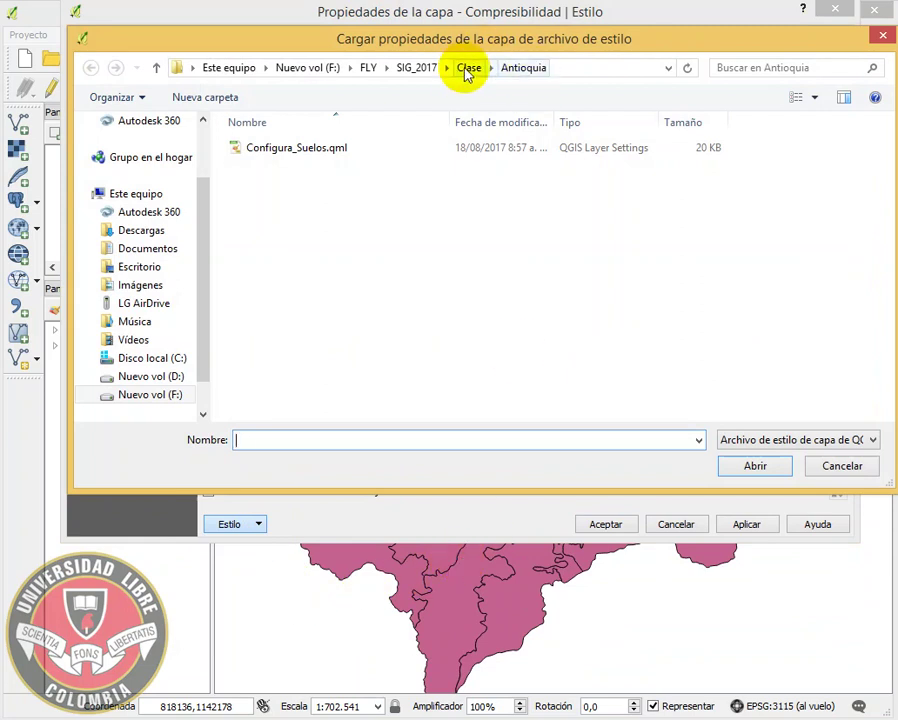
click(669, 68)
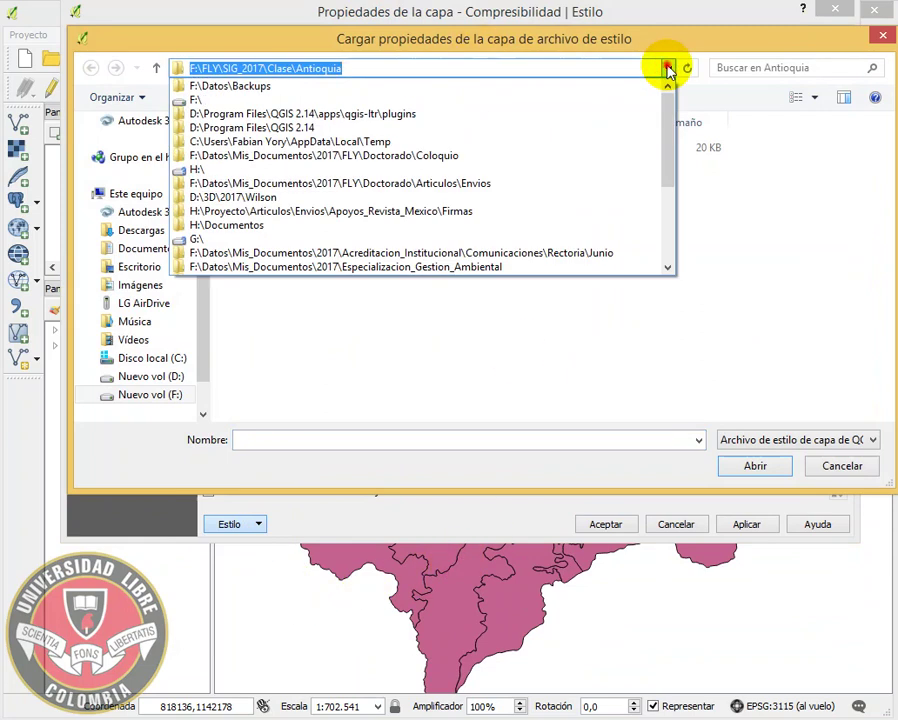
click(669, 68)
click(330, 152)
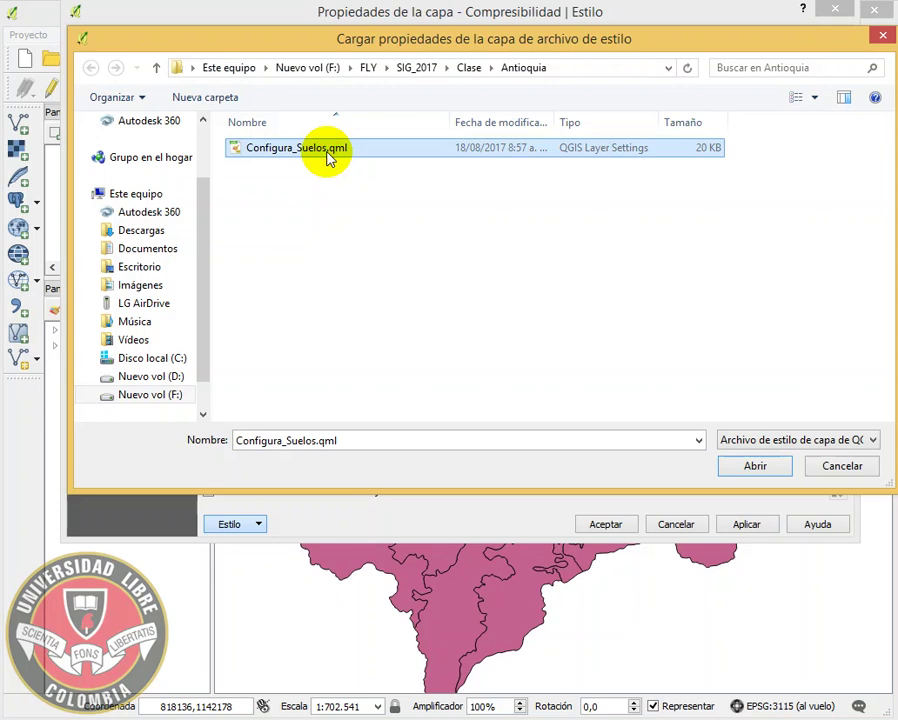
click(750, 467)
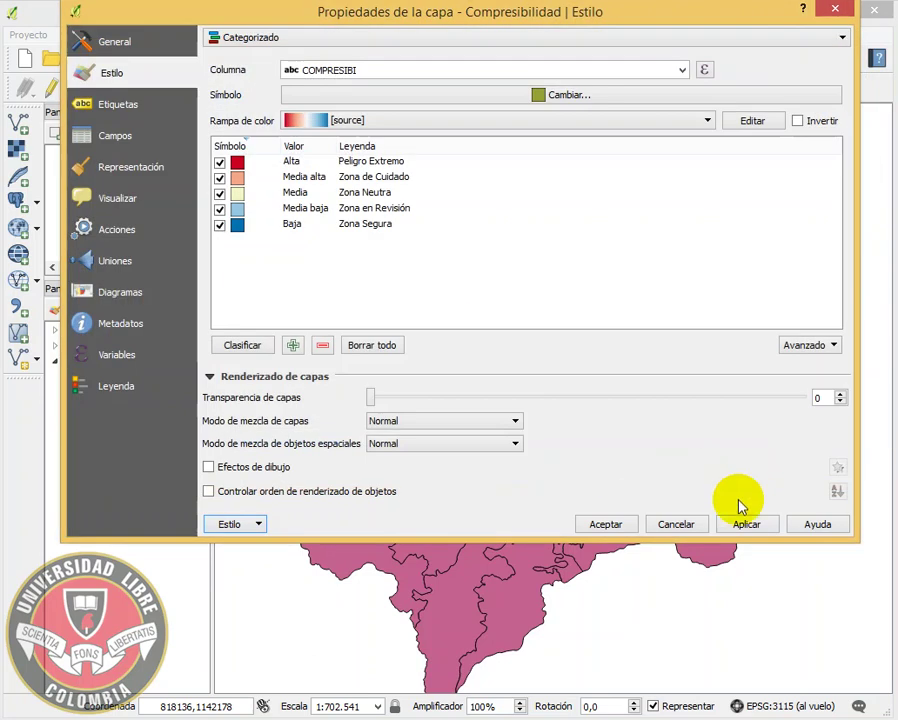
click(746, 525)
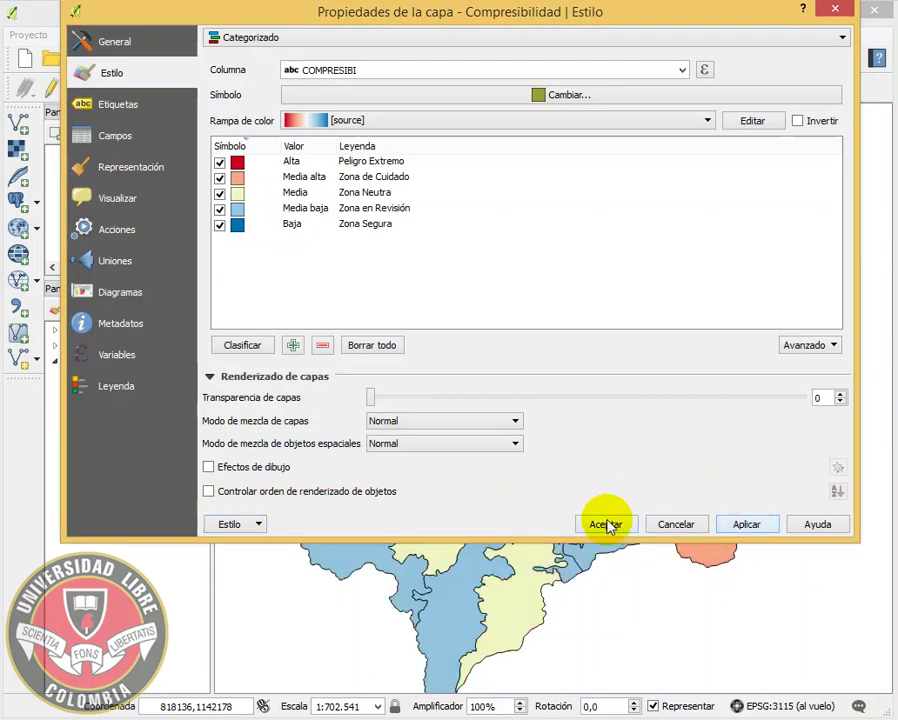
click(603, 525)
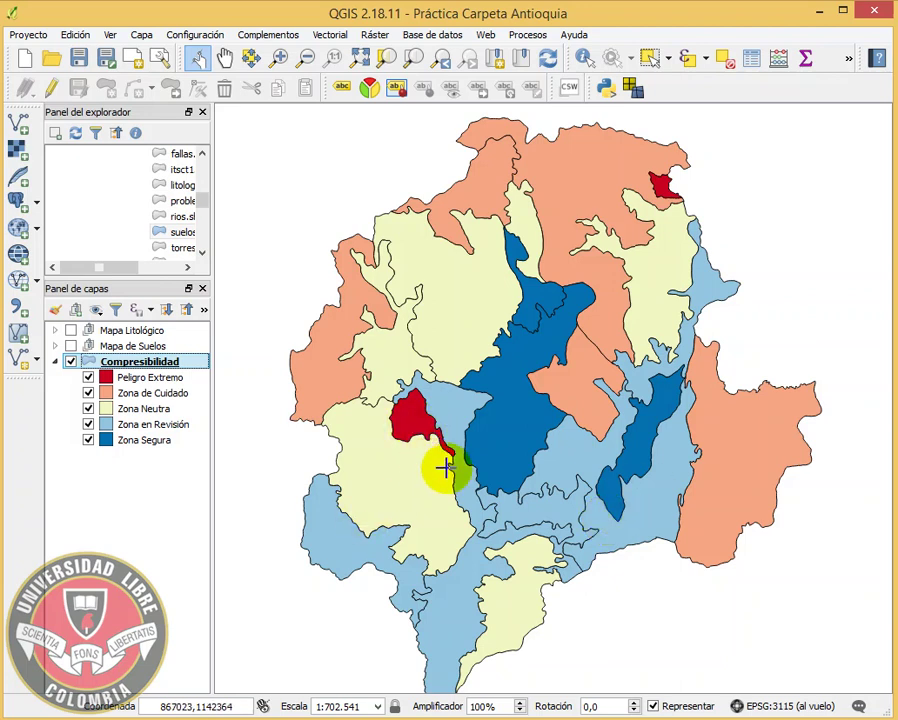
Expand the Mapa de Suelos group and make its Fallas Geológicas, Embalses and Aeropuertos layers visible.
click(55, 345)
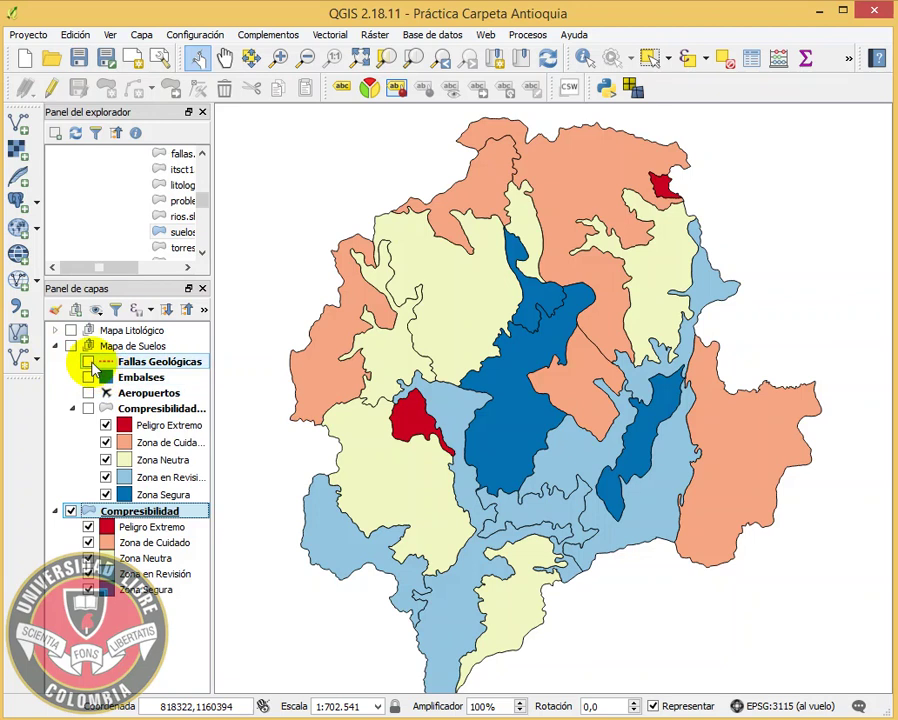
click(88, 361)
click(88, 377)
click(88, 393)
Select Fallas Geológicas, Embalses and Aeropuertos in the Mapa de Suelos group and copy them outside it, below the Compresibilidad layer.
click(140, 377)
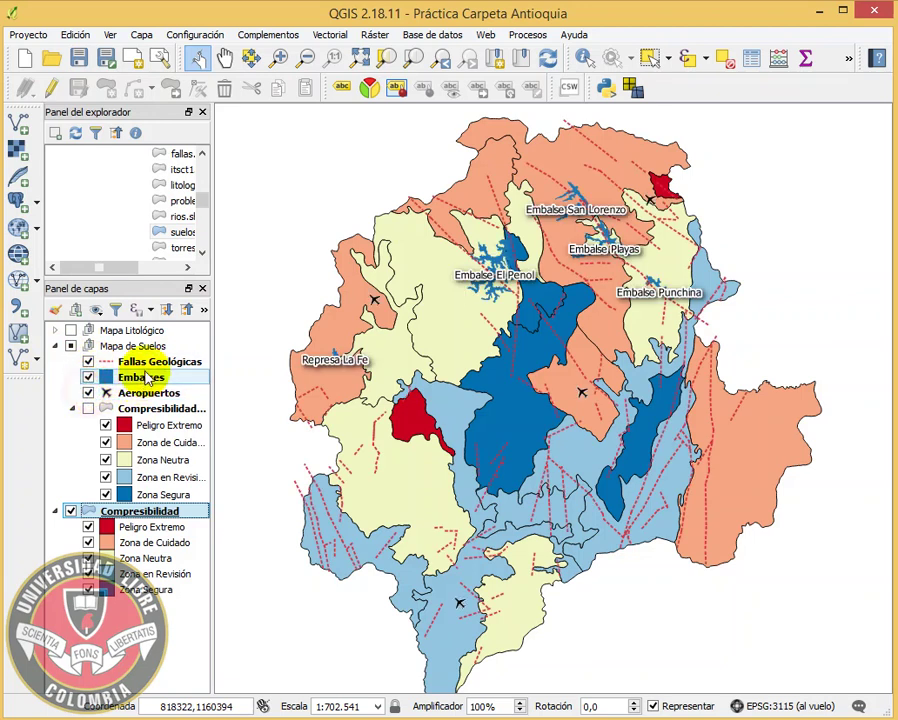
ctrl+click(165, 361)
ctrl+click(150, 394)
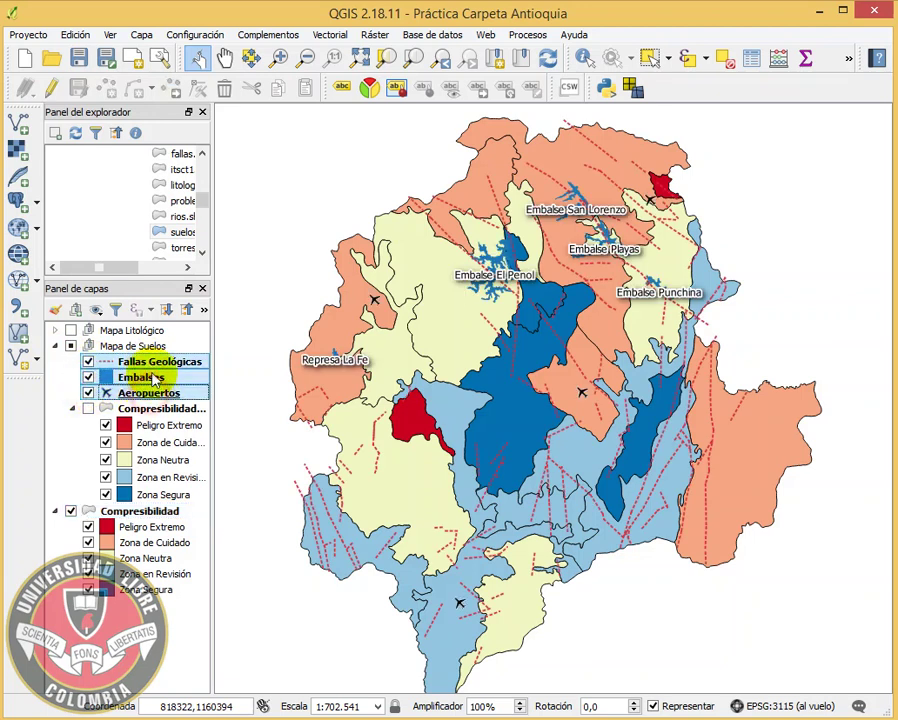
drag(148, 394, 155, 524)
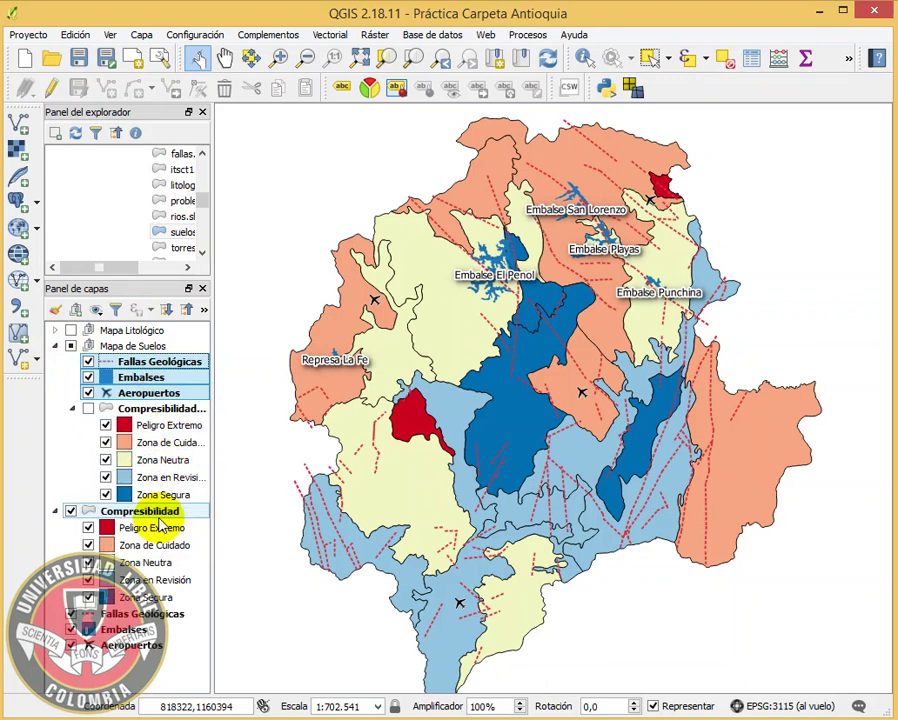
Try to move the copied Fallas Geológicas, Embalses and Aeropuertos layers above the ungrouped Compresibilidad layer.
click(140, 613)
shift+click(130, 645)
drag(140, 615, 116, 524)
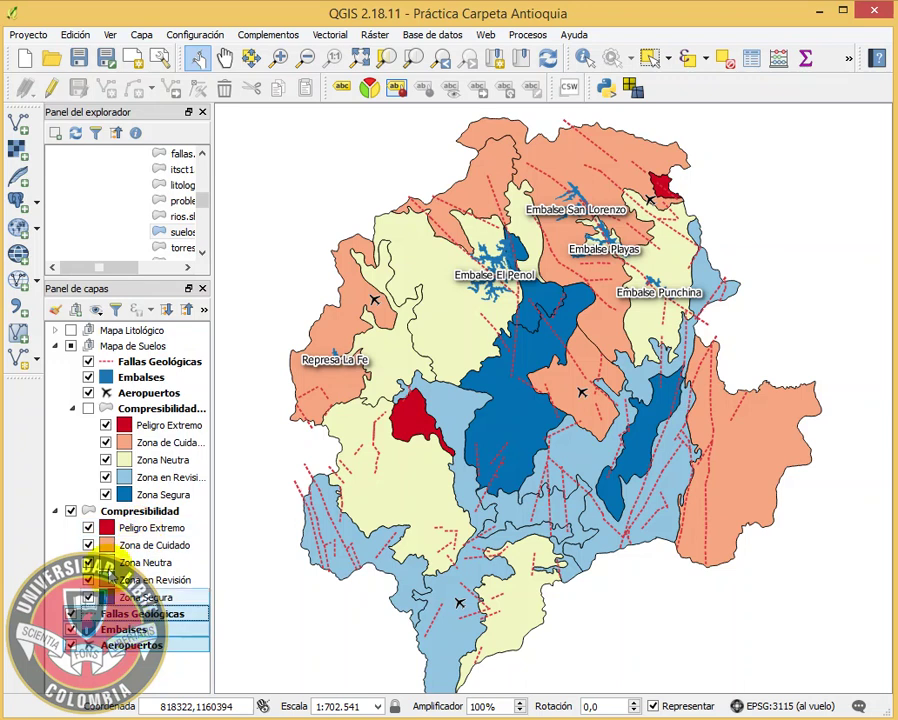
Group the ungrouped Compresibilidad, Fallas Geológicas, Embalses and Aeropuertos layers, and name the group Compresibilidad de Suelos.
click(82, 512)
ctrl+click(140, 613)
ctrl+click(125, 629)
ctrl+click(125, 645)
right_click(128, 644)
click(198, 628)
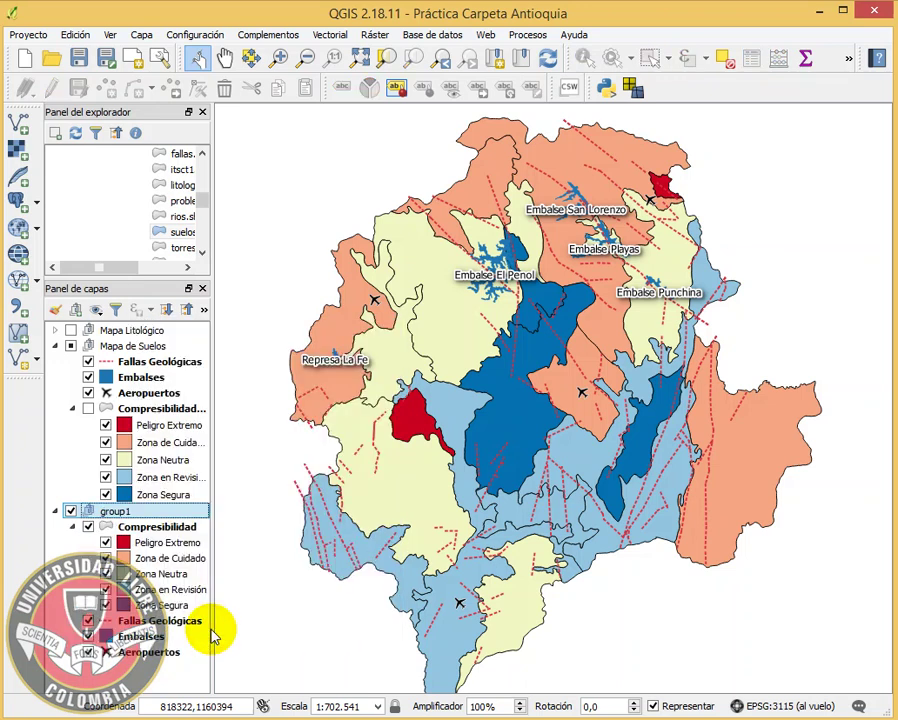
click(107, 545)
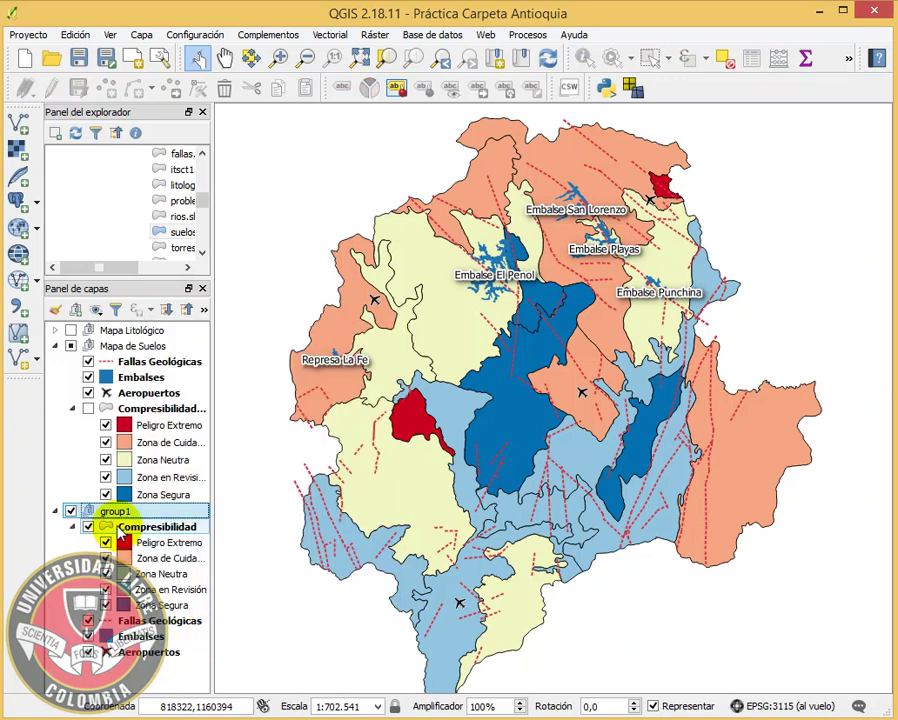
key(F2)
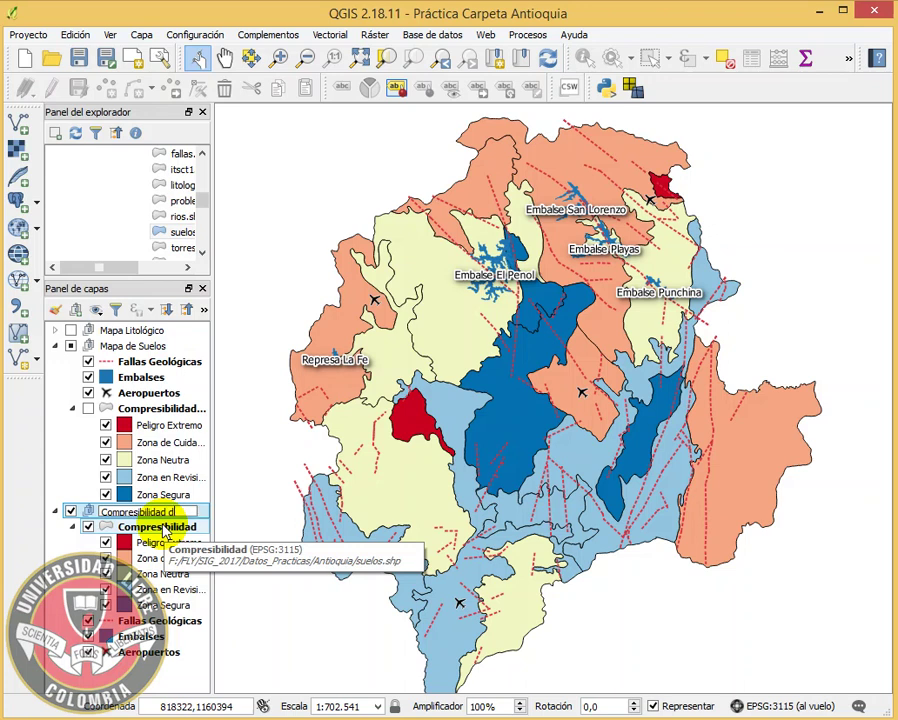
key(Return)
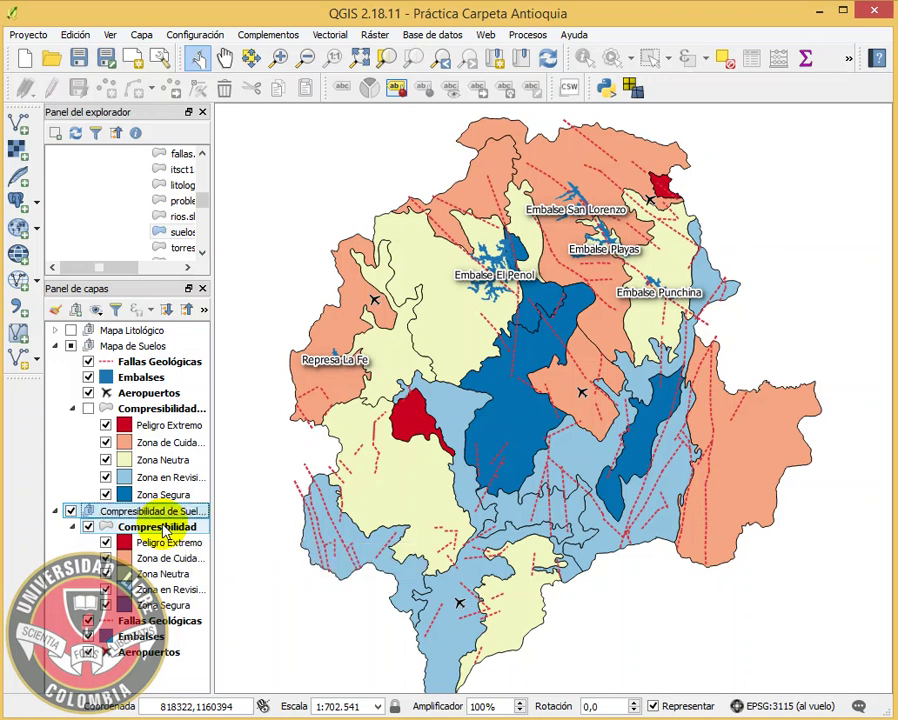
Move Fallas Geológicas, Embalses and Aeropuertos above the Compresibilidad layer within the Compresibilidad de Suelos group.
click(140, 651)
shift+click(140, 621)
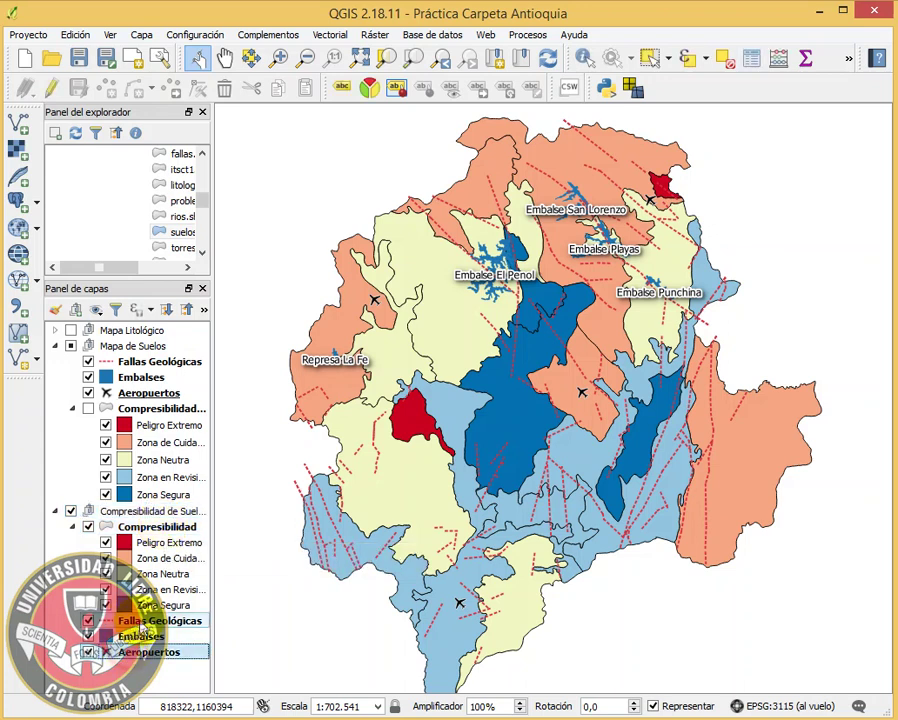
drag(140, 625, 112, 524)
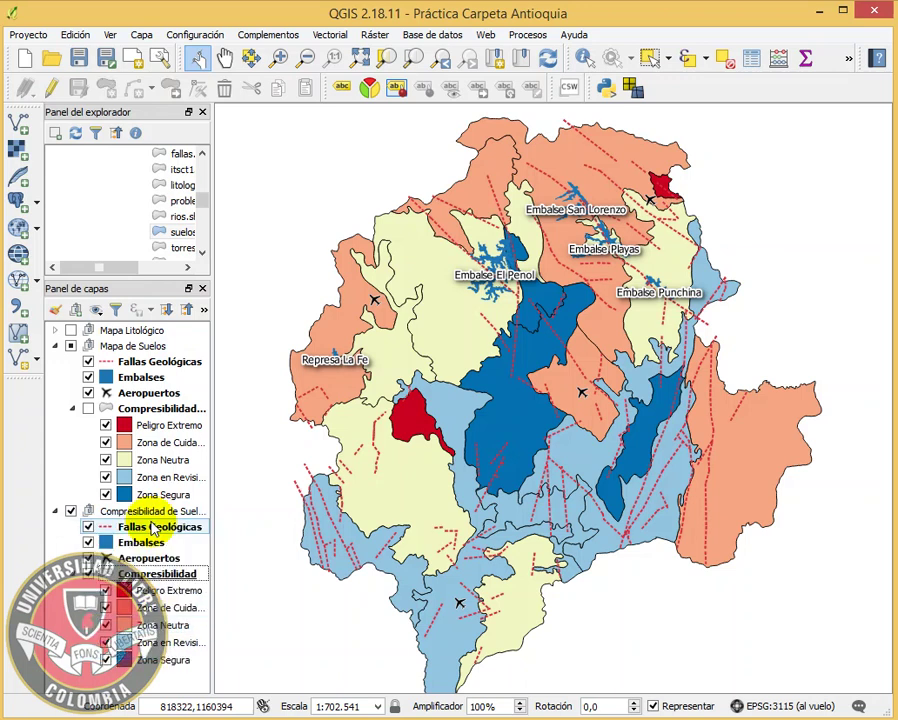
Hide all layers of the Mapa de Suelos group and collapse the group.
click(71, 345)
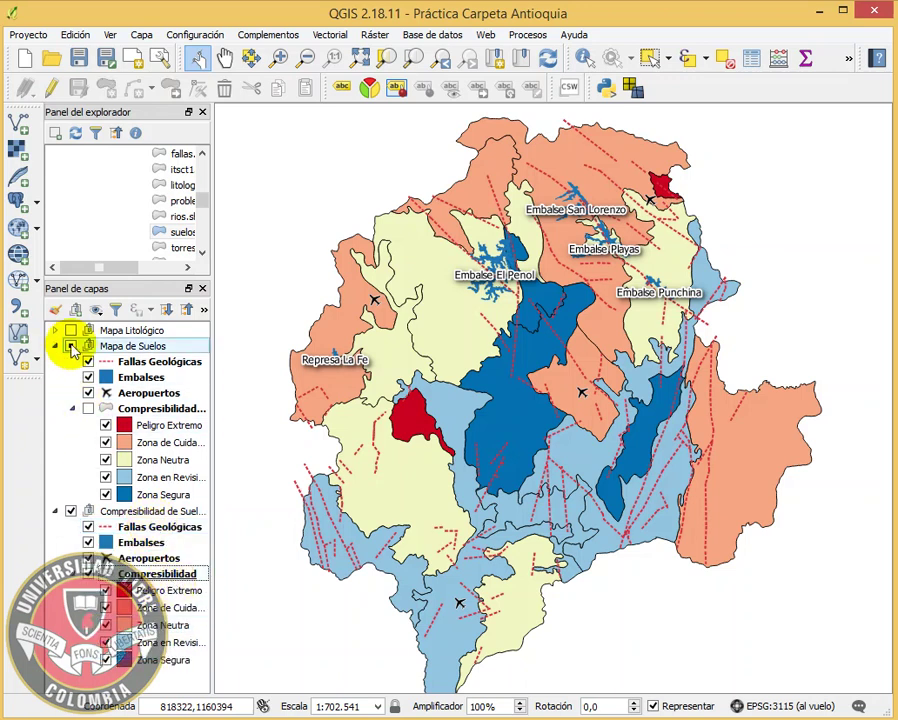
click(78, 513)
click(71, 345)
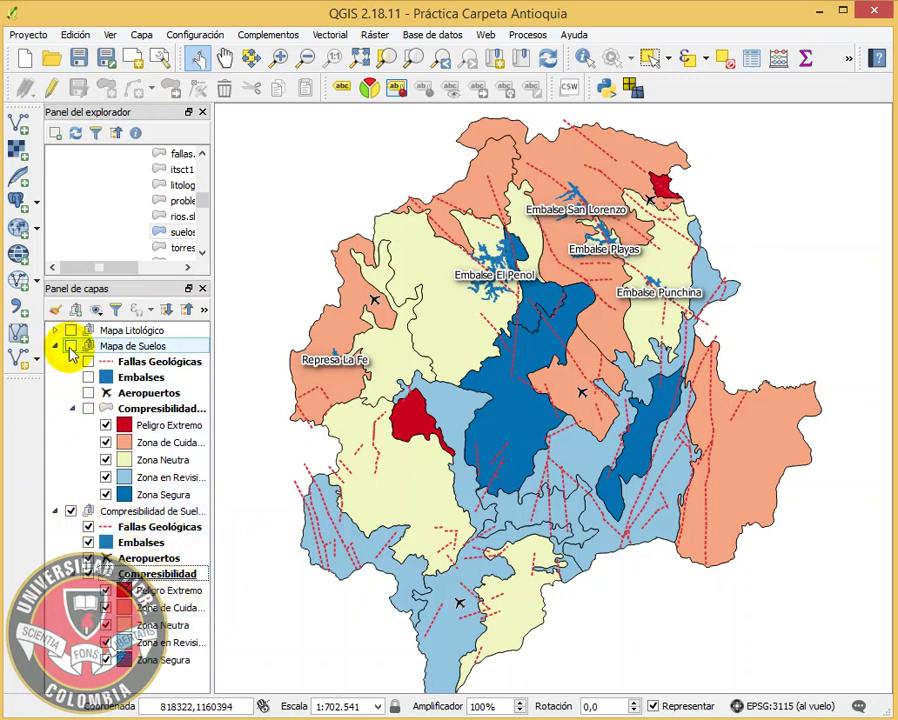
click(56, 346)
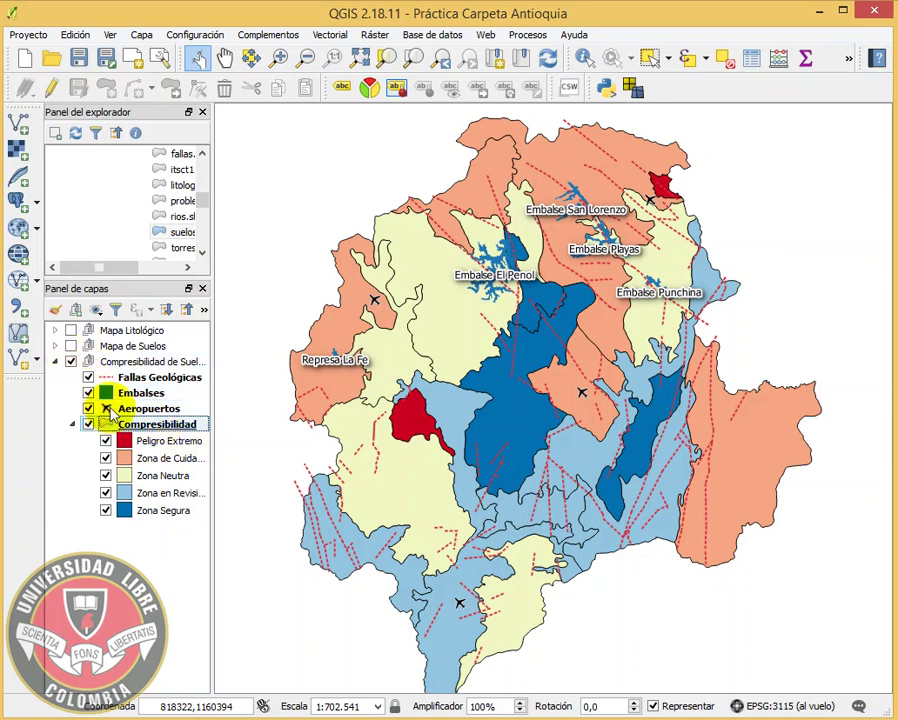
Collapse all three map groups, hide the Compresibilidad de Suelos group, and save the project.
click(55, 344)
click(55, 331)
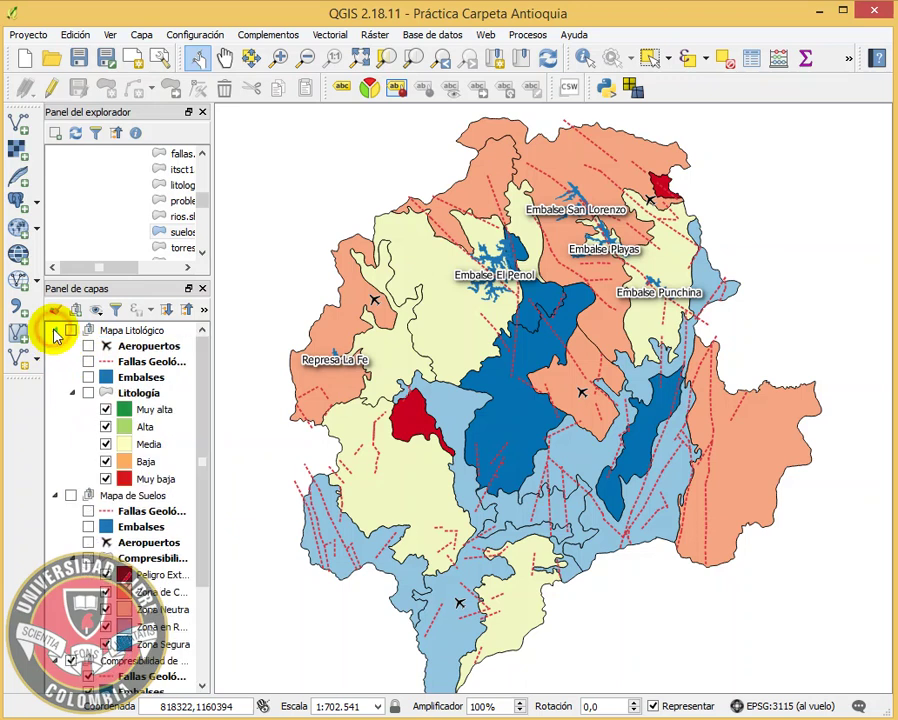
click(55, 331)
click(55, 346)
click(55, 362)
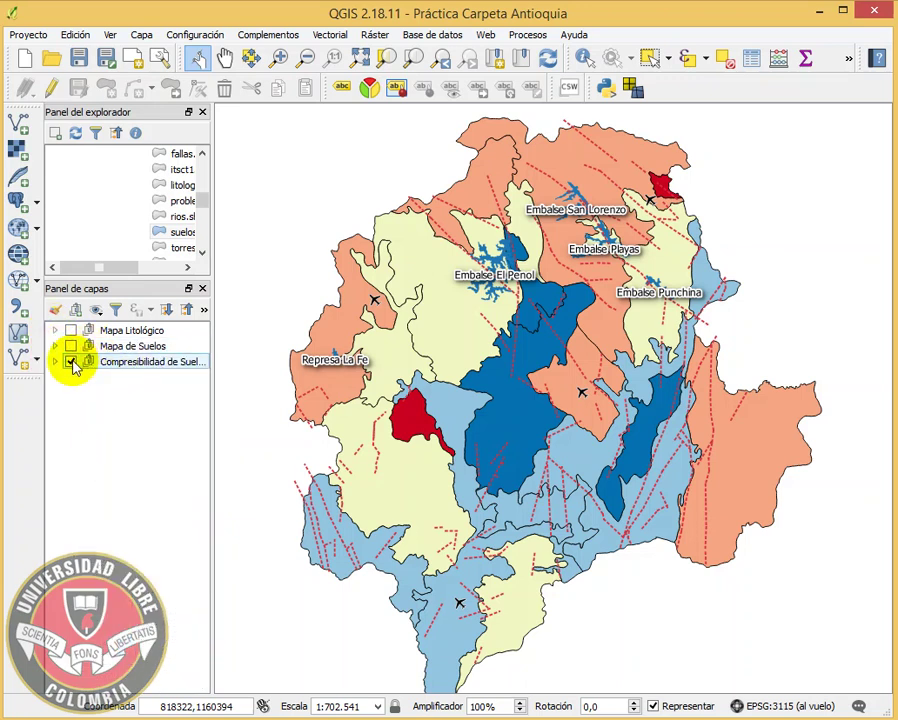
click(71, 362)
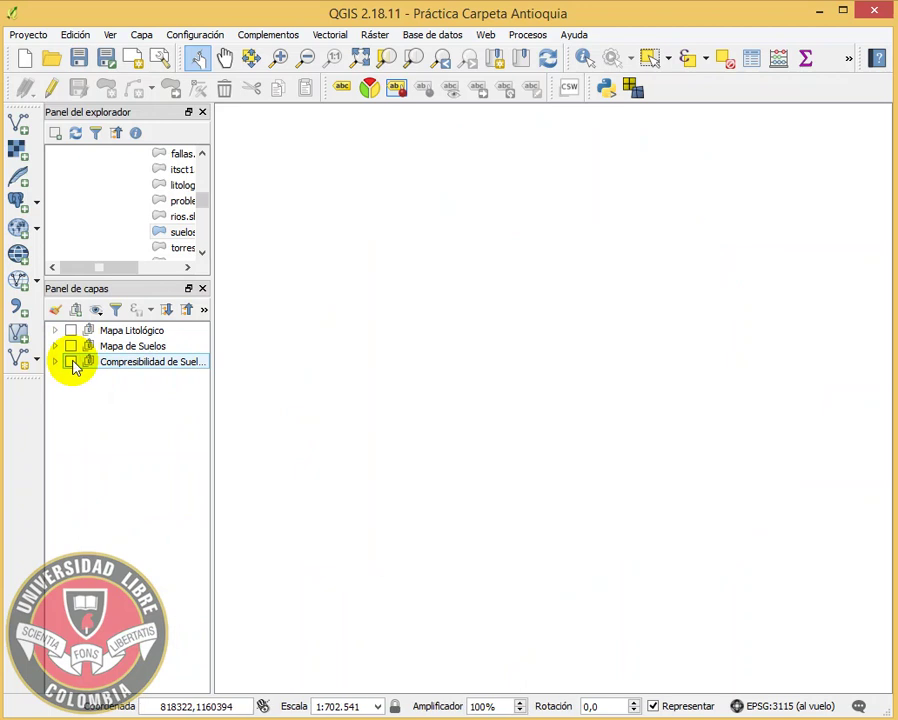
click(77, 64)
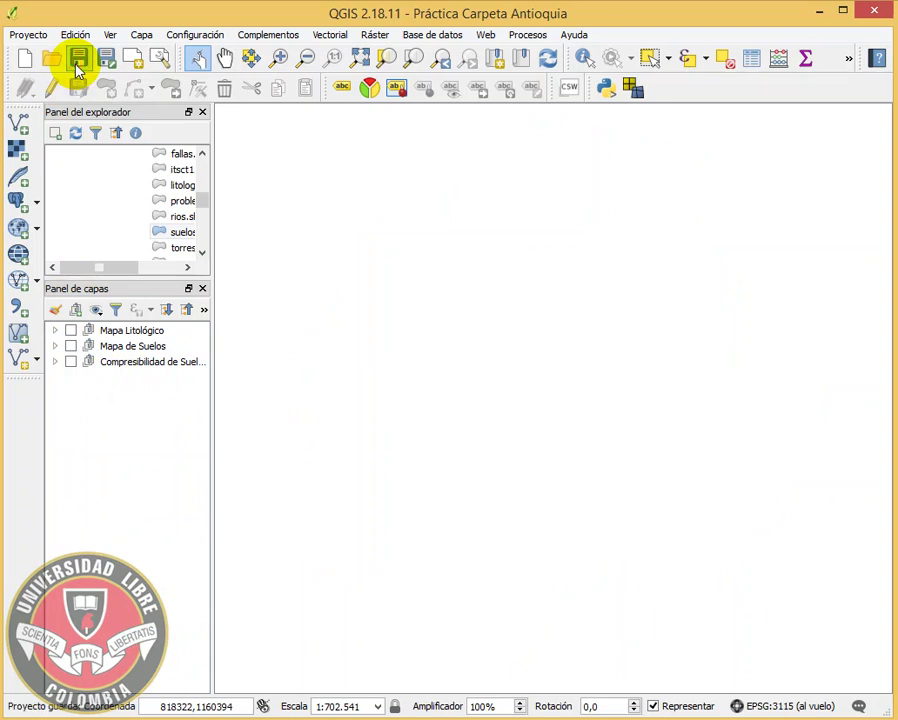
Check the contents of the Compresibilidad de Suelos group, collapse it, and save the project again.
click(55, 362)
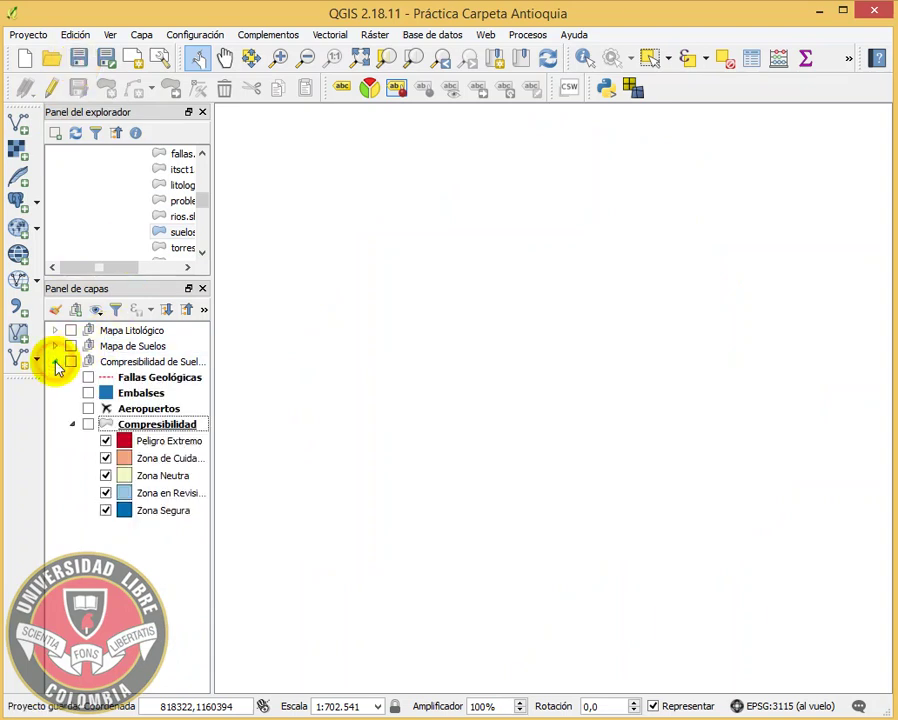
click(75, 424)
click(74, 424)
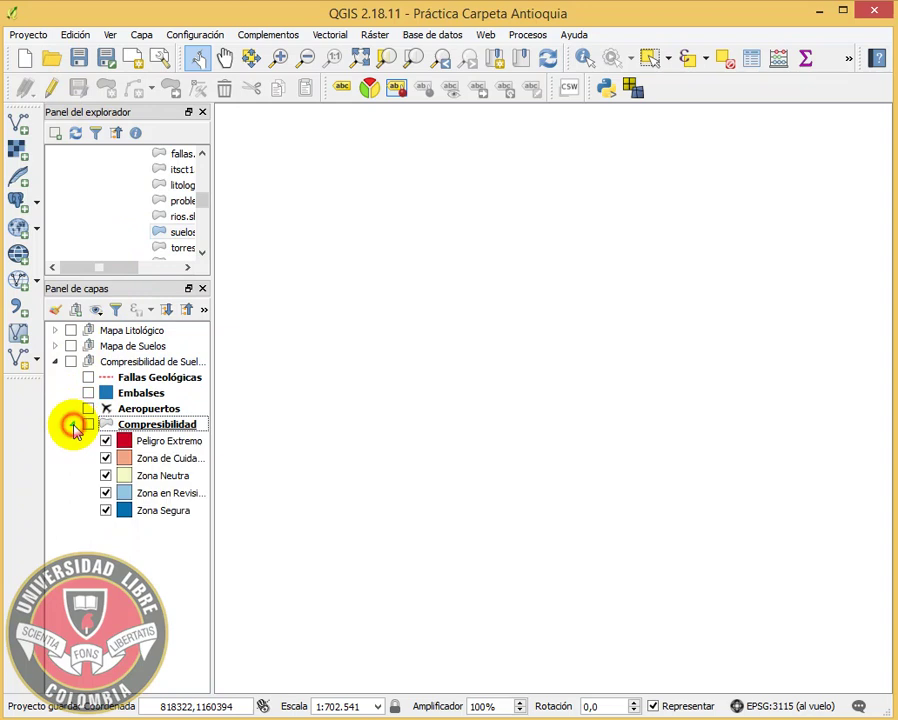
click(55, 362)
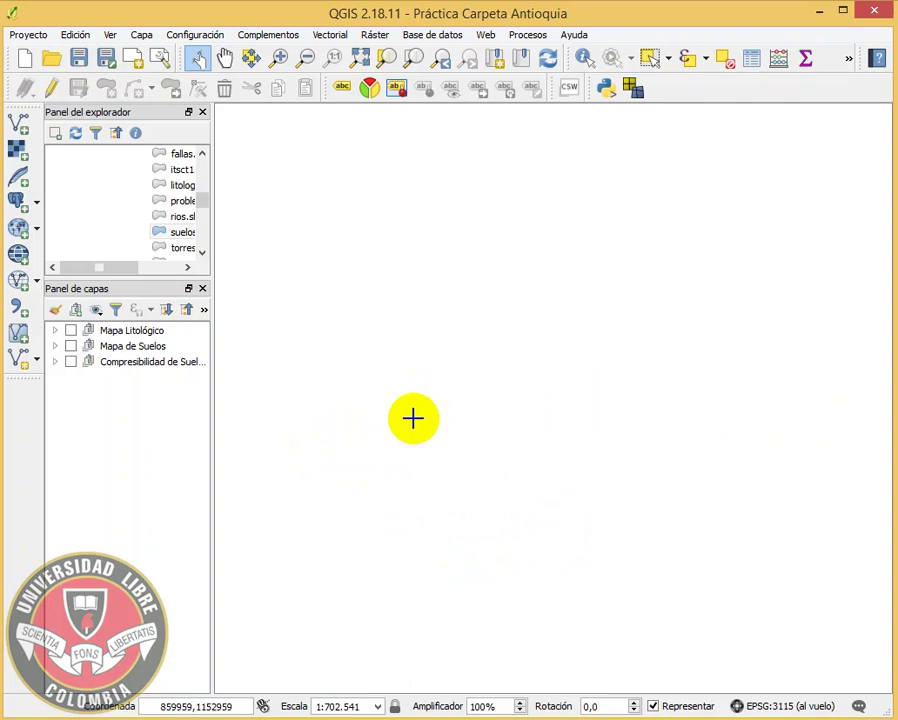
click(78, 60)
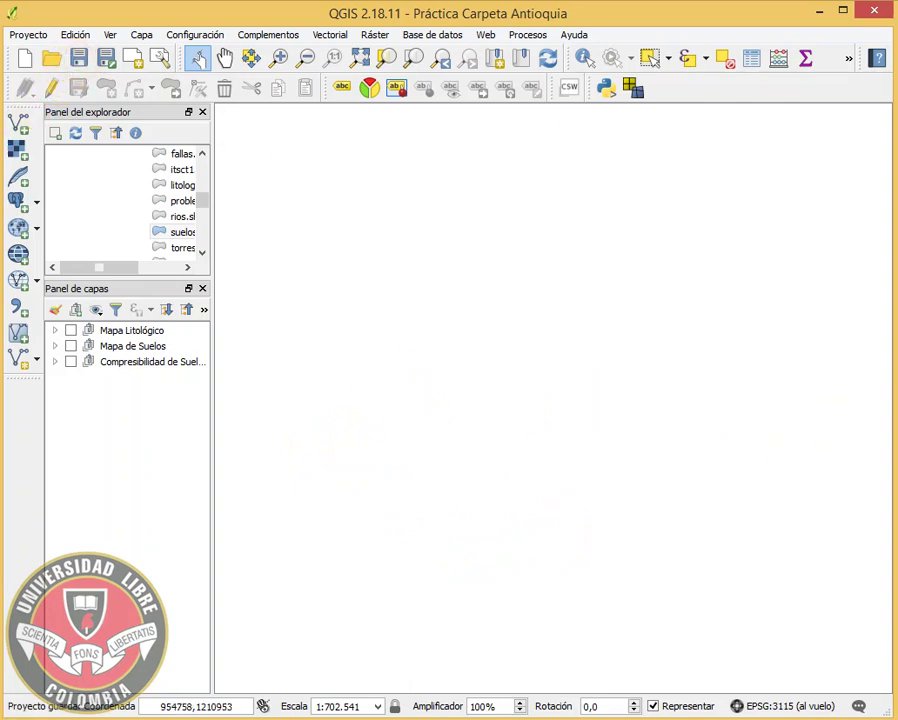